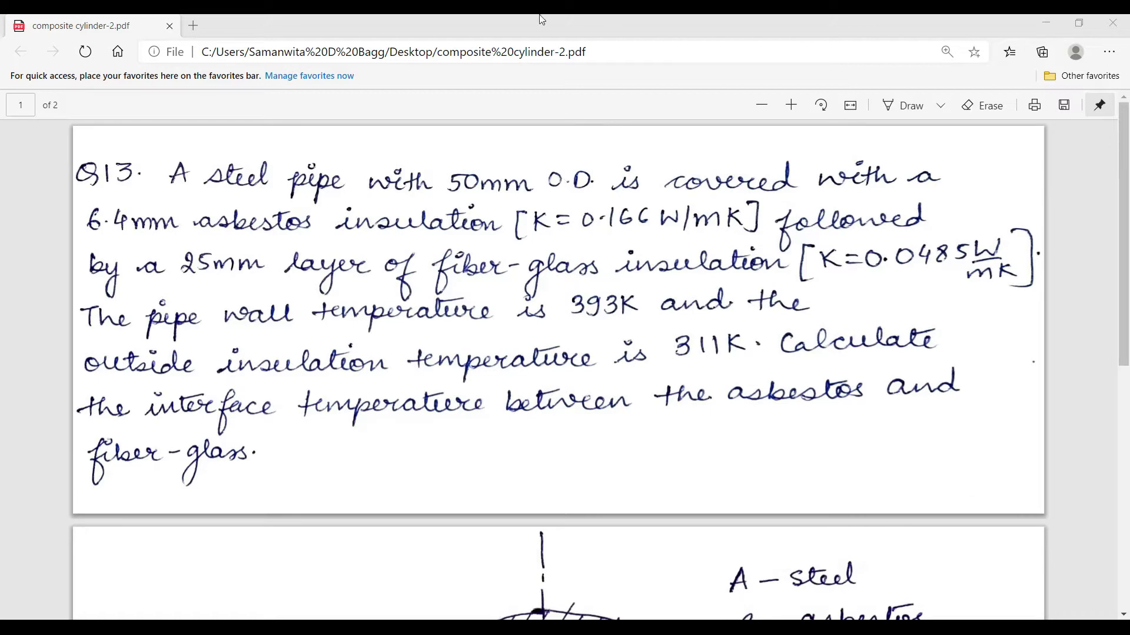
# Step: Review the composite cylinder problem statement and the cross-section sketch with its layer labels and radii r1, r2 and r3
pyautogui.scroll(-8, 453, 282)
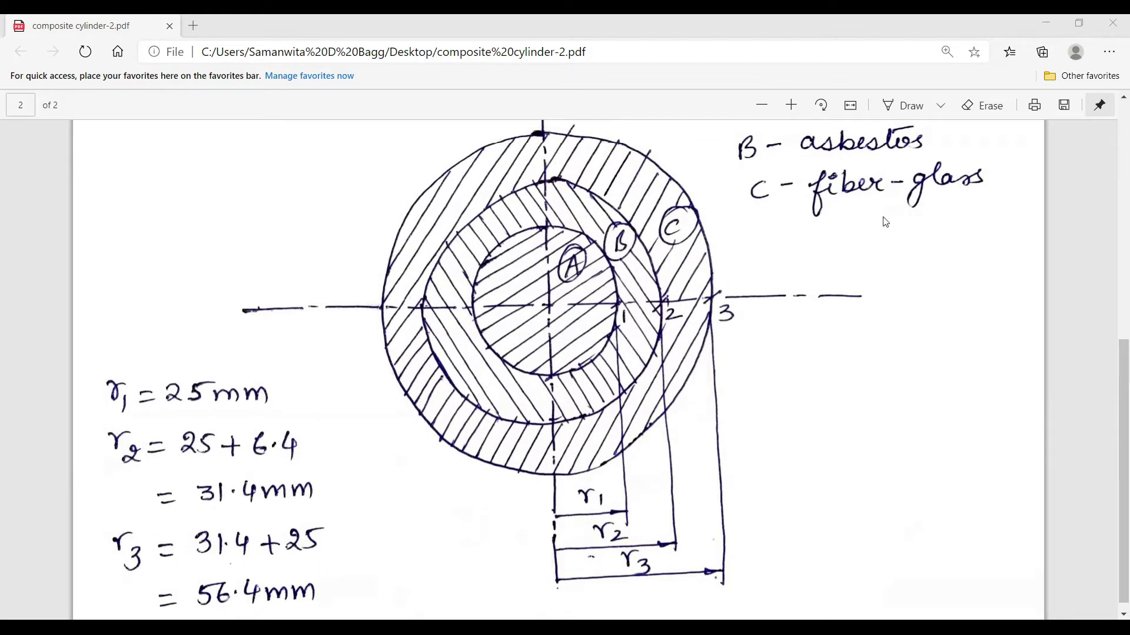
pyautogui.click(760, 104)
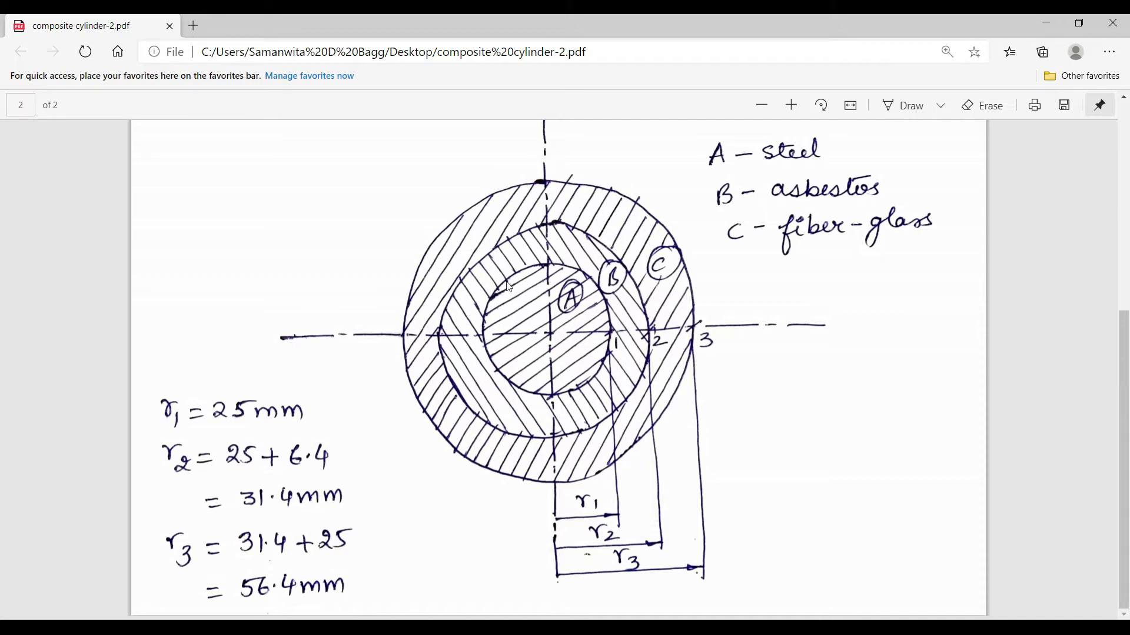
pyautogui.scroll(6, 509, 286)
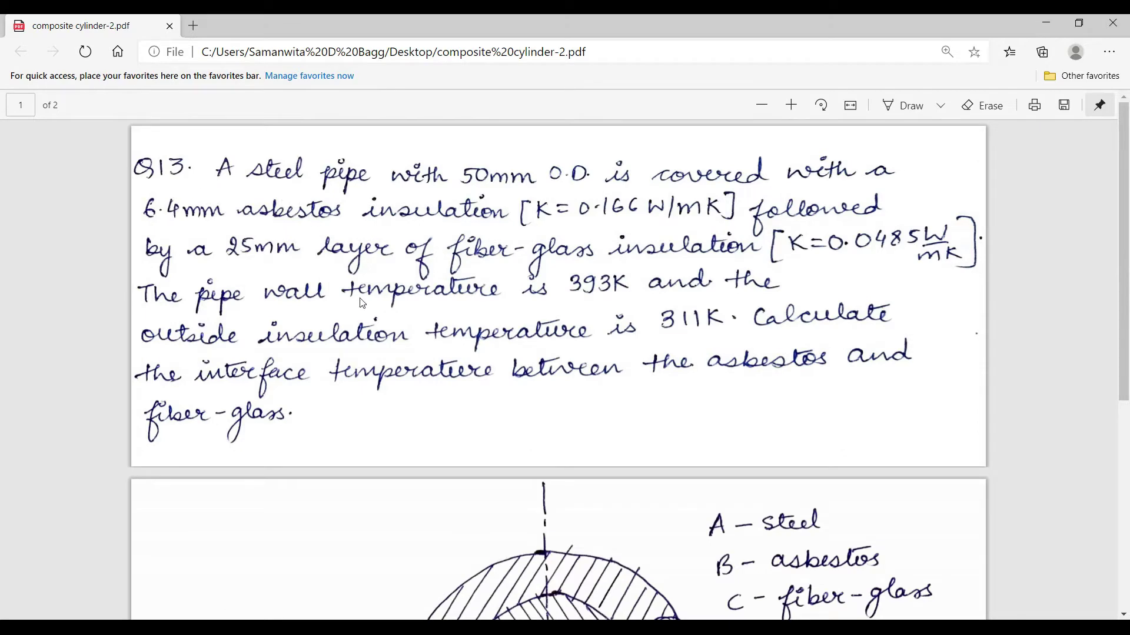
pyautogui.scroll(-5, 464, 353)
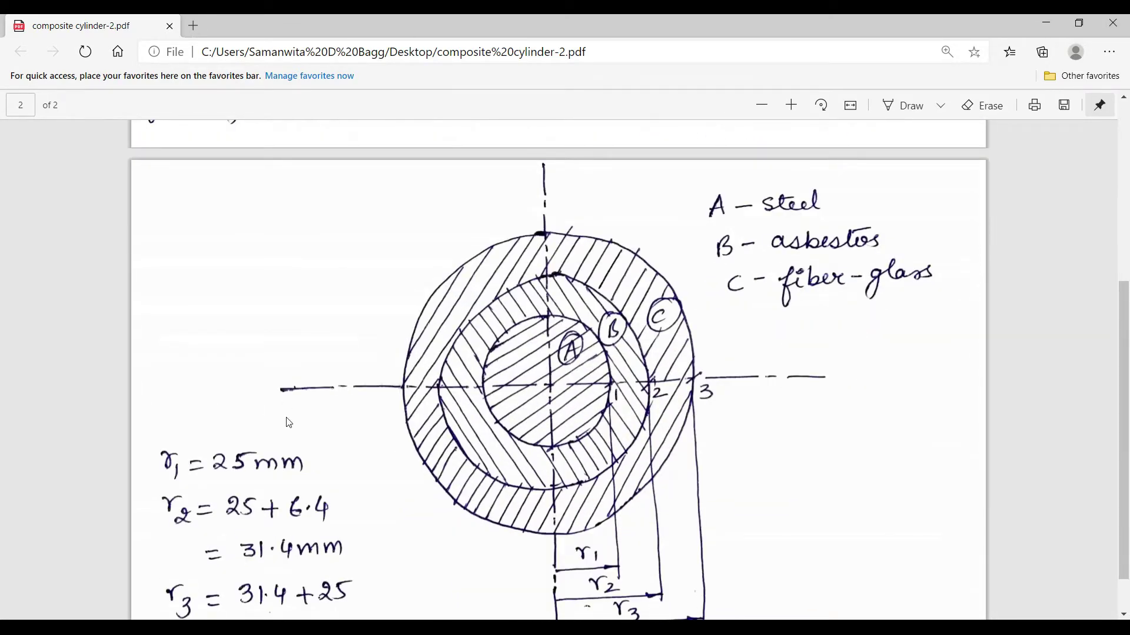
pyautogui.scroll(-1, 207, 425)
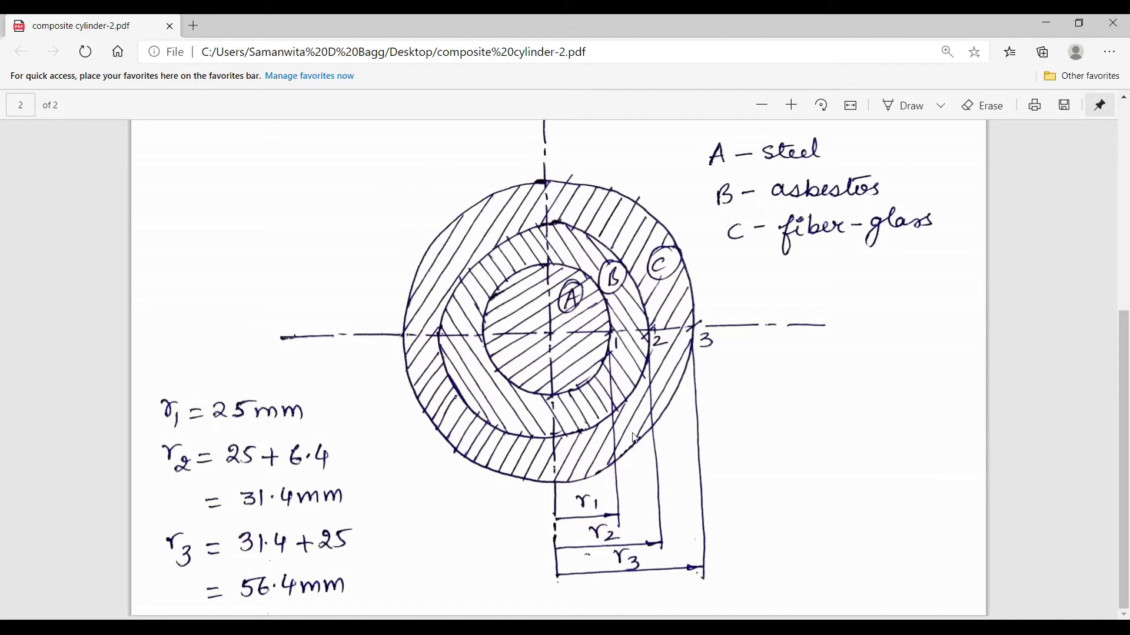
# Step: Switch to ANSYS Workbench, add a Steady-State Thermal analysis system to the project schematic and name it eg-4
pyautogui.hotkey('alt', 'Tab')
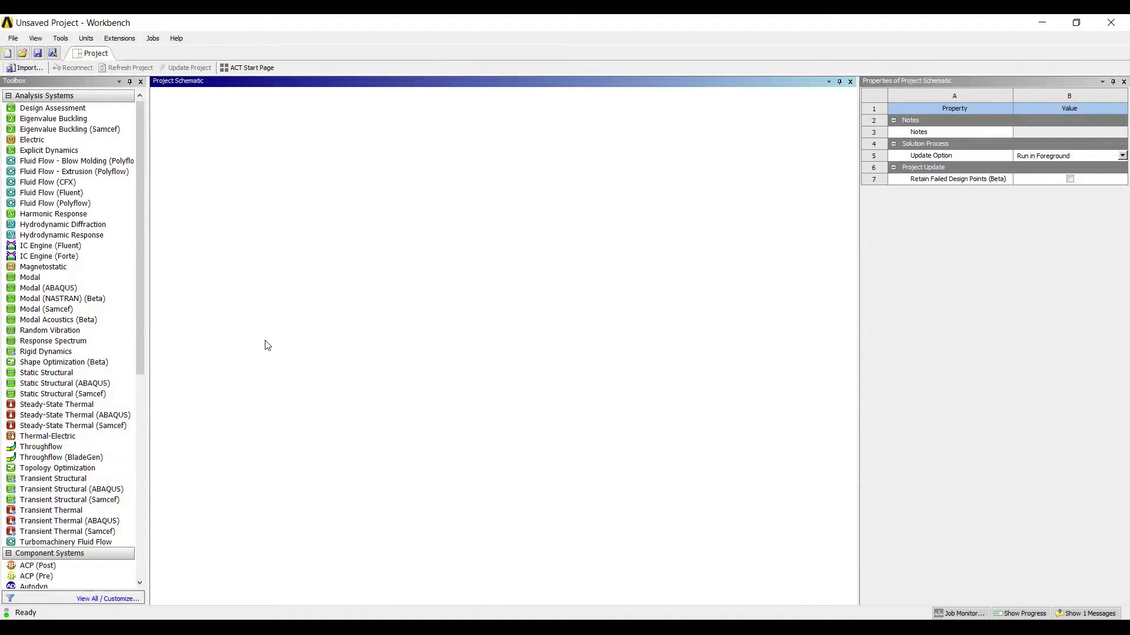
pyautogui.moveTo(57, 404); pyautogui.dragTo(263, 157)
pyautogui.write('e')
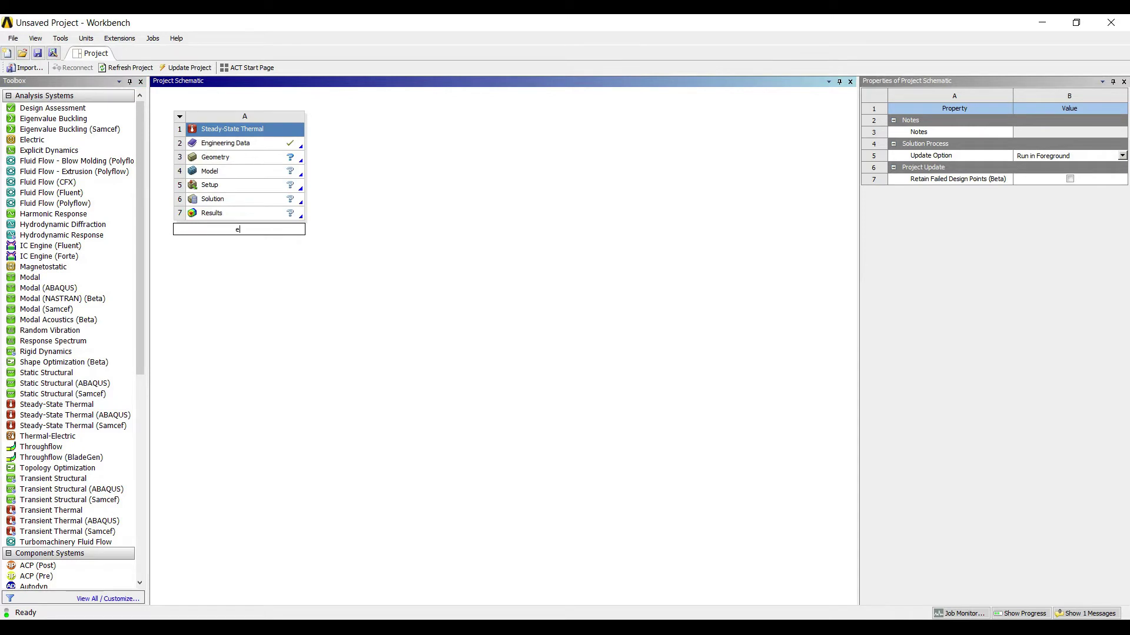
pyautogui.write('g-4')
pyautogui.click(264, 158)
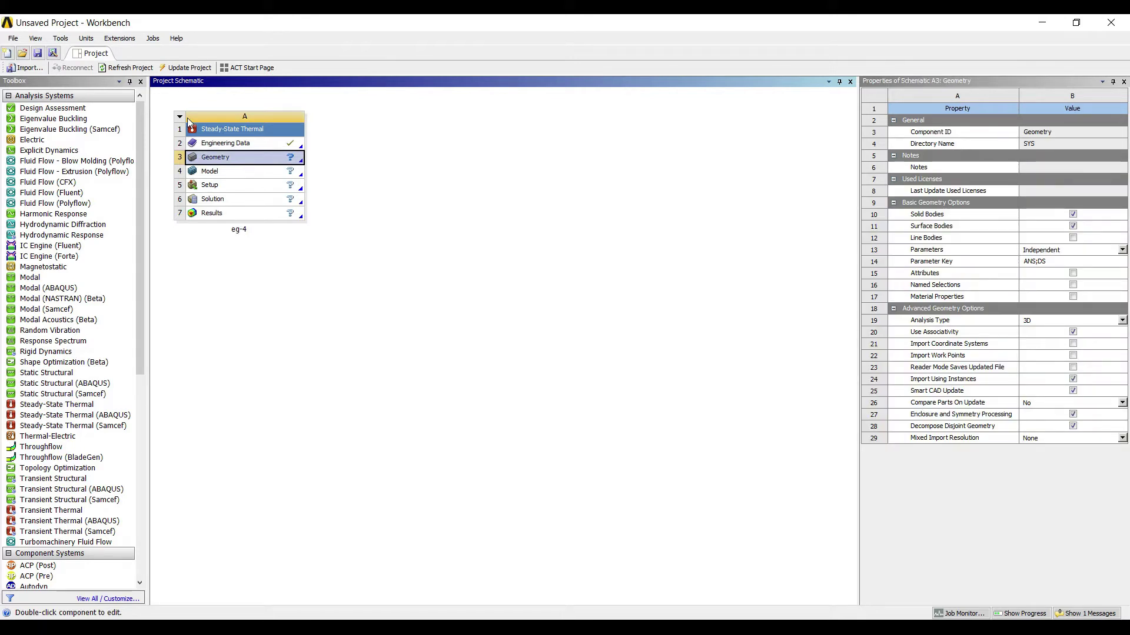
# Step: Open the system's Engineering Data and add a new material named "asbestos insulation"
pyautogui.press('Up')
pyautogui.press('Return')
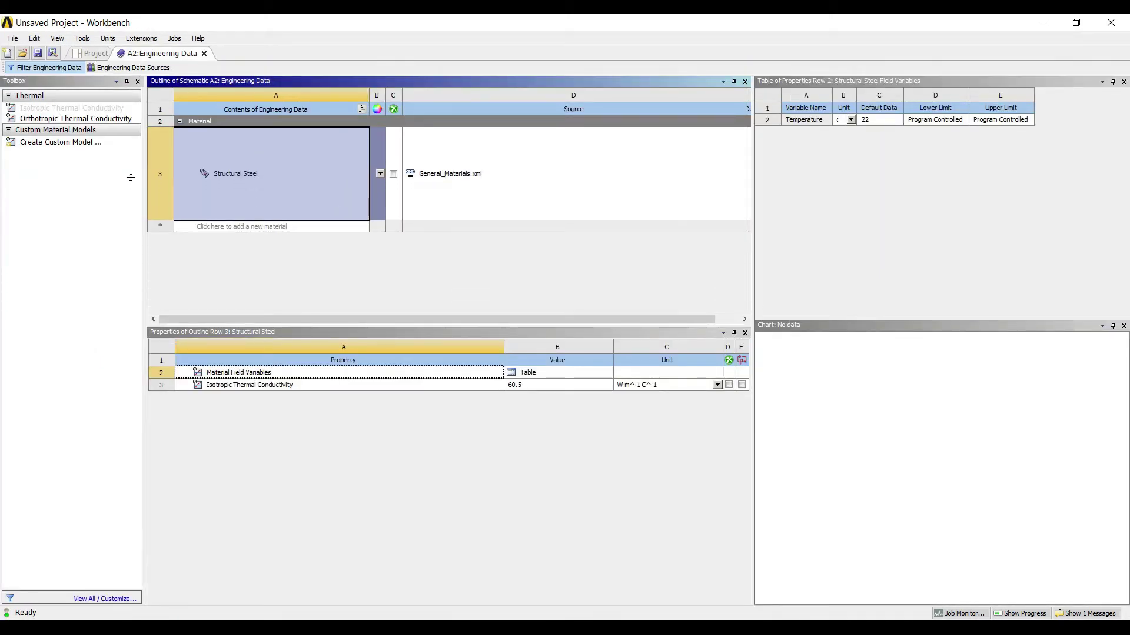
pyautogui.press('Down')
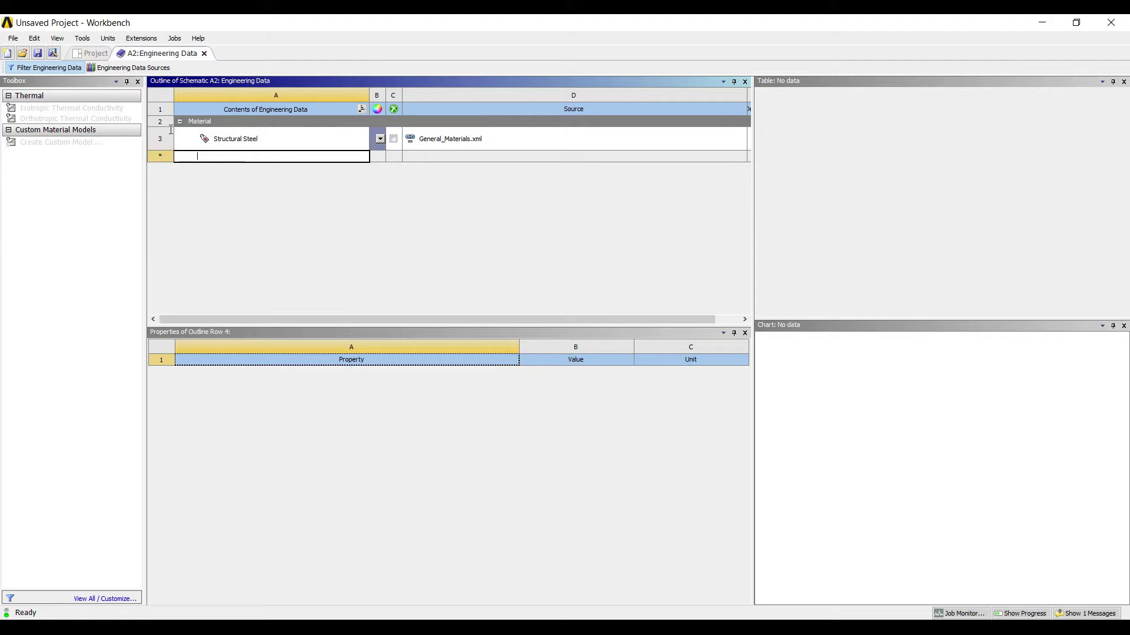
pyautogui.write('asbe')
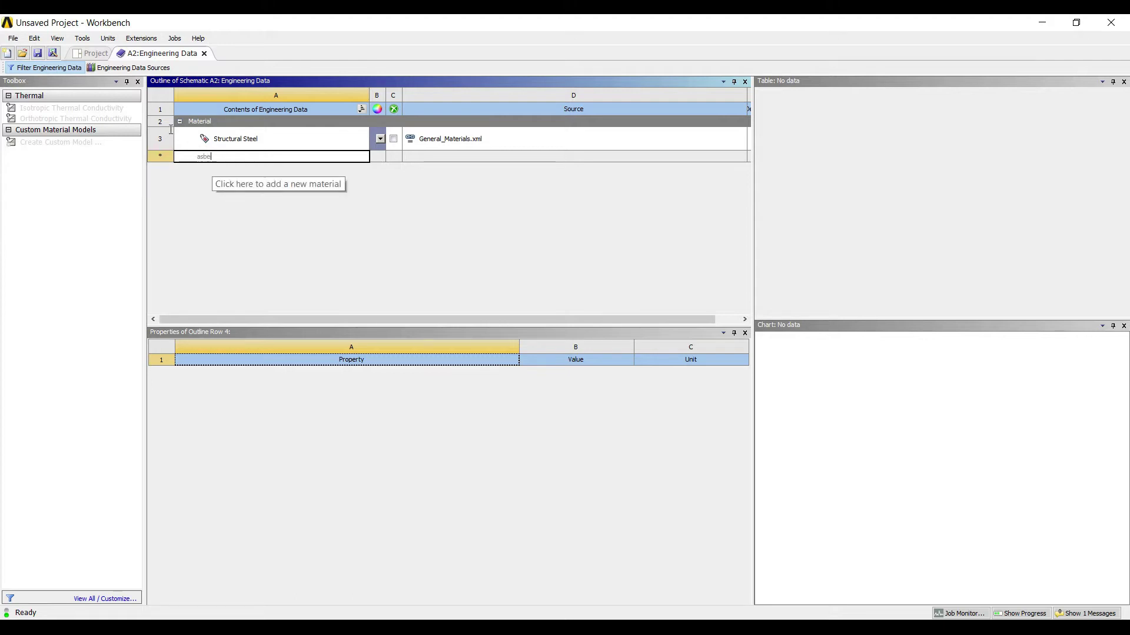
pyautogui.write('stos')
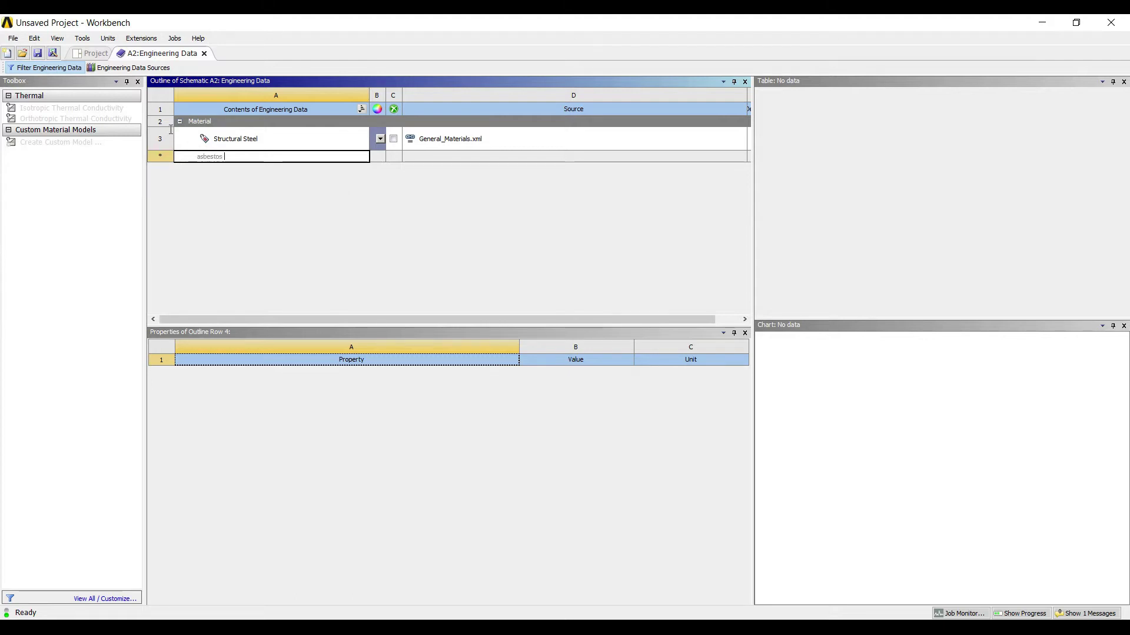
pyautogui.write(' insulation')
pyautogui.press('Return')
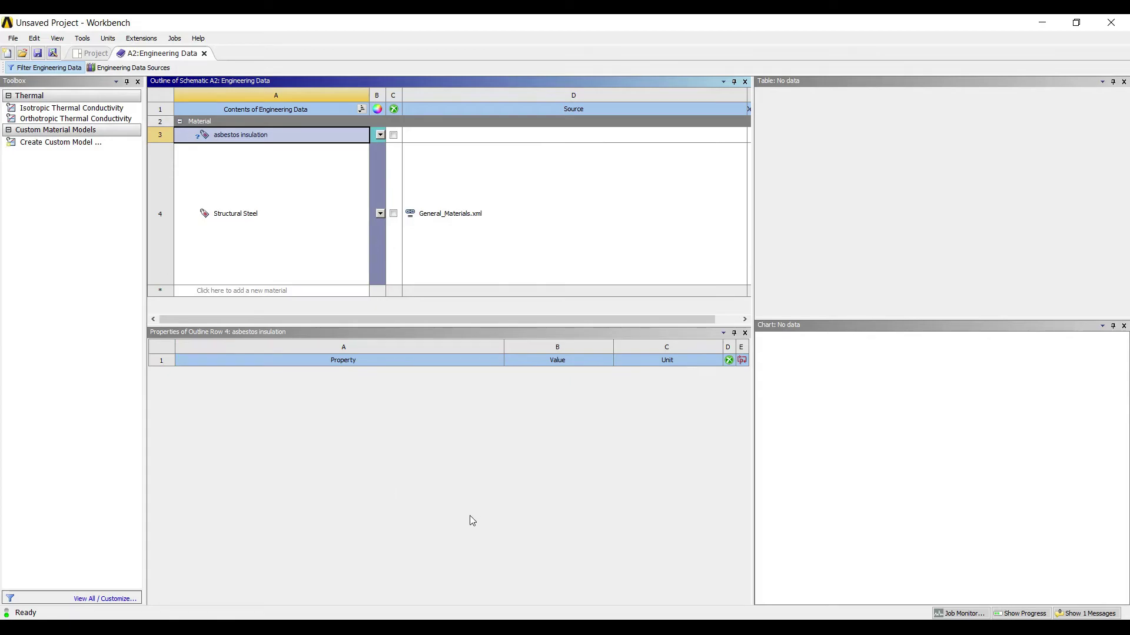
# Step: Give the asbestos insulation an Isotropic Thermal Conductivity of 0.166 W m^-1 K^-1, as stated in the problem PDF
pyautogui.hotkey('alt', 'Tab')
pyautogui.scroll(5, 365, 375)
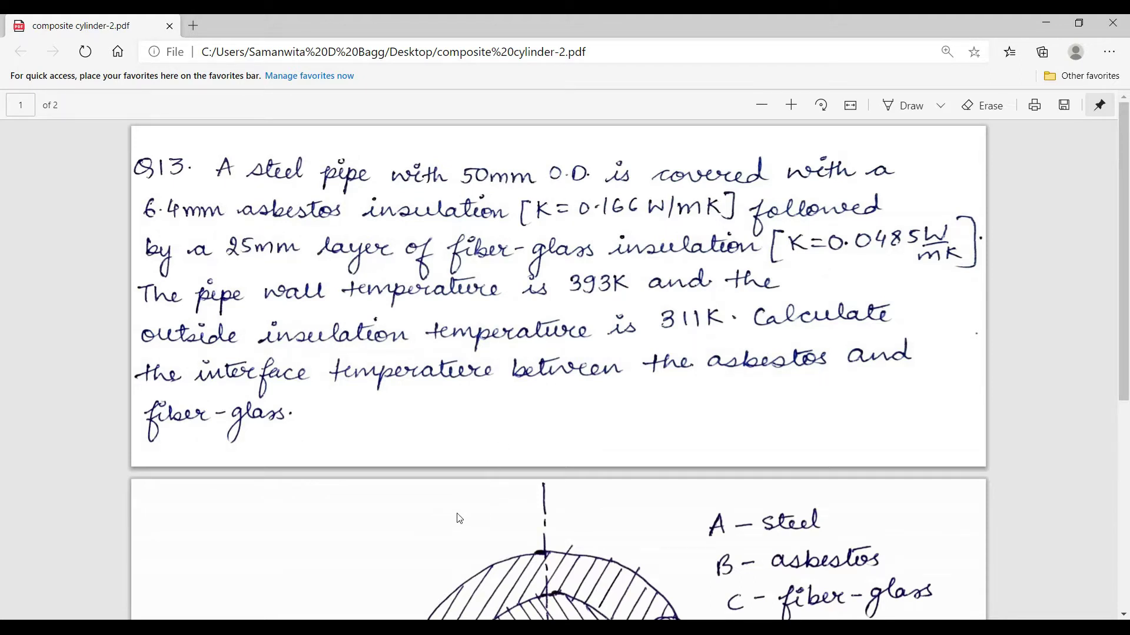
pyautogui.hotkey('alt', 'Tab')
pyautogui.click(66, 111)
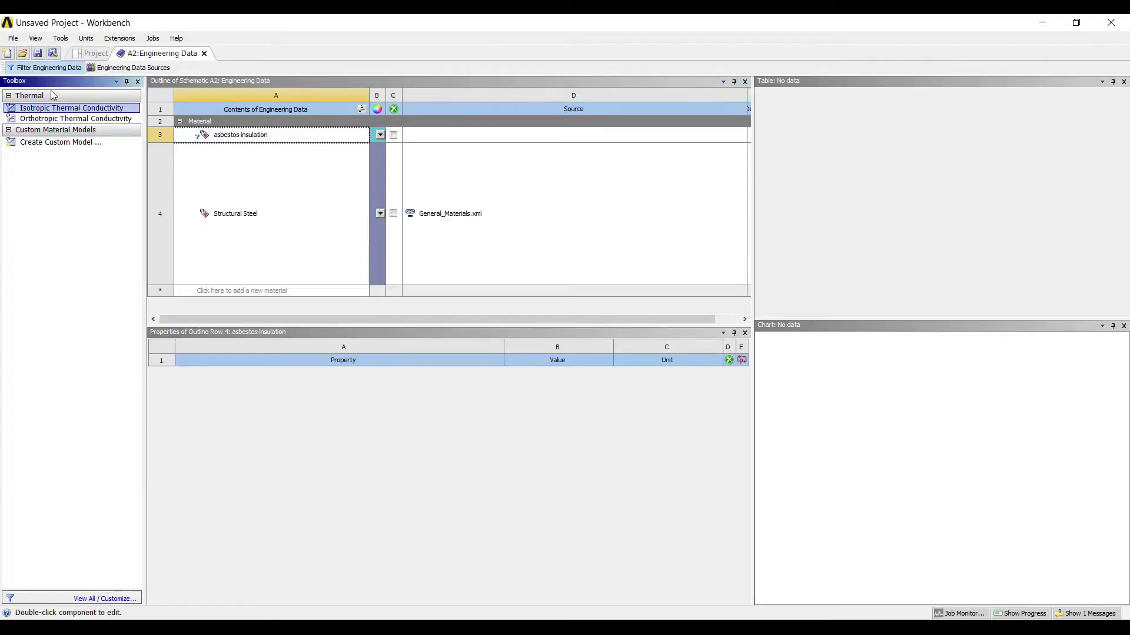
pyautogui.moveTo(384, 333); pyautogui.dragTo(449, 328)
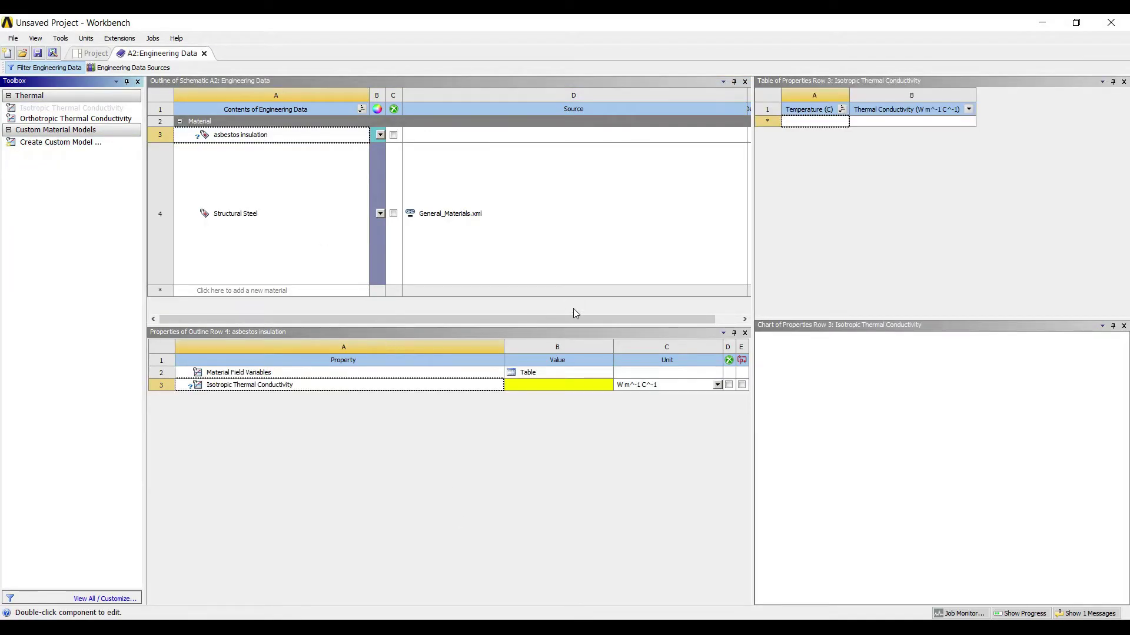
pyautogui.click(717, 385)
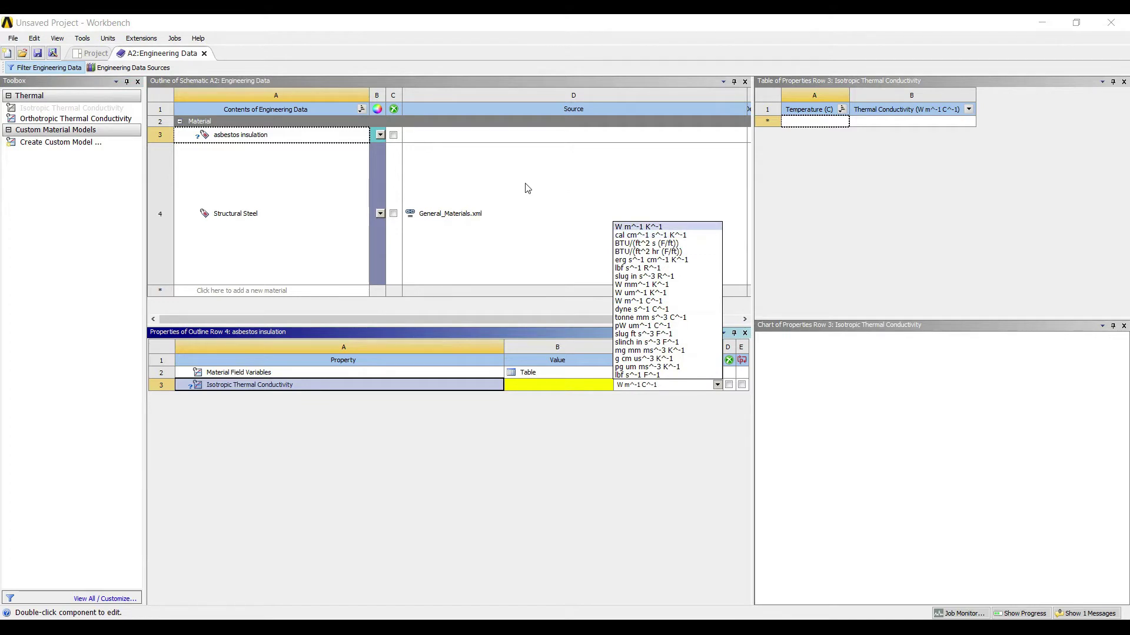
pyautogui.click(654, 227)
pyautogui.click(538, 372)
pyautogui.press('Down')
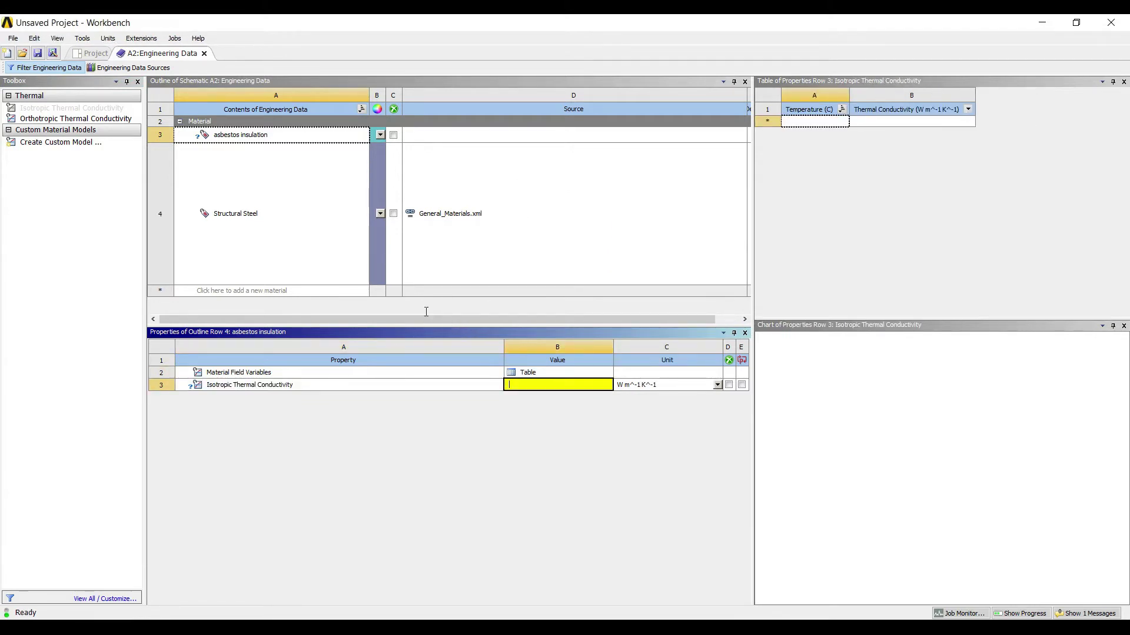
pyautogui.write('0.166')
pyautogui.press('Return')
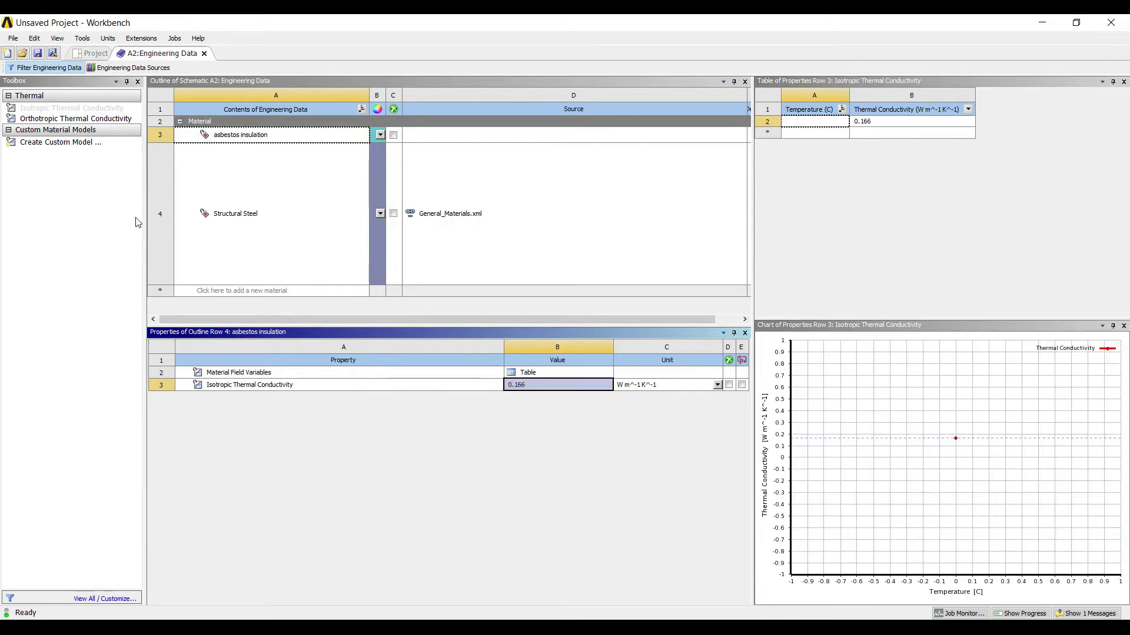
# Step: Add another new material named "fiber glass insulation" to the engineering data
pyautogui.press('Down')
pyautogui.press('Down')
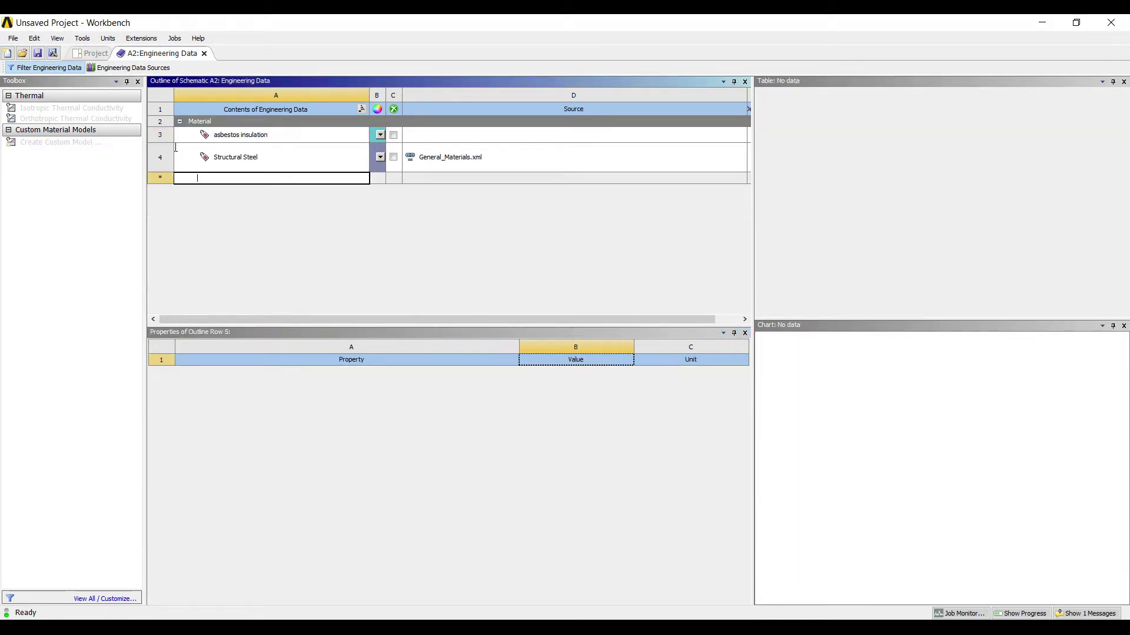
pyautogui.write('fib')
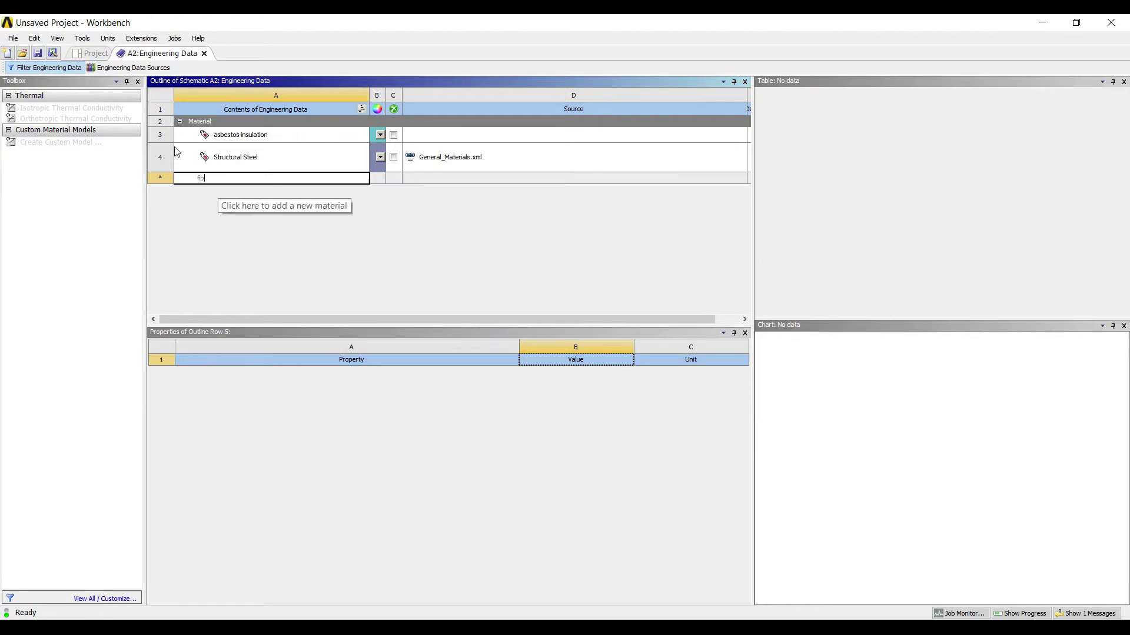
pyautogui.write('er glass')
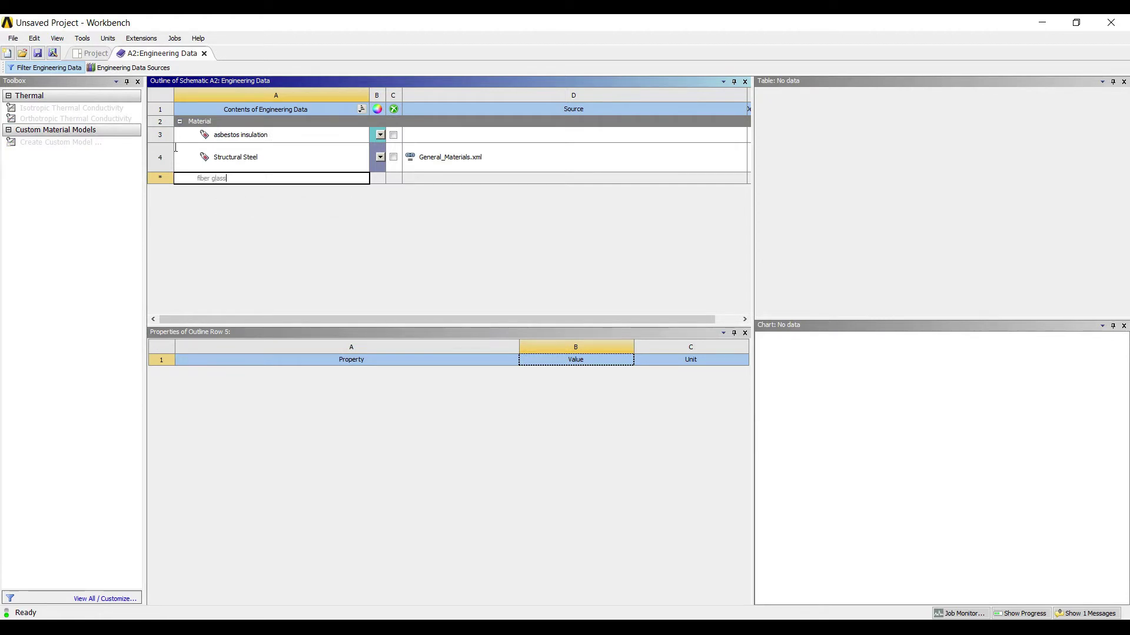
pyautogui.write(' insulation')
pyautogui.press('Return')
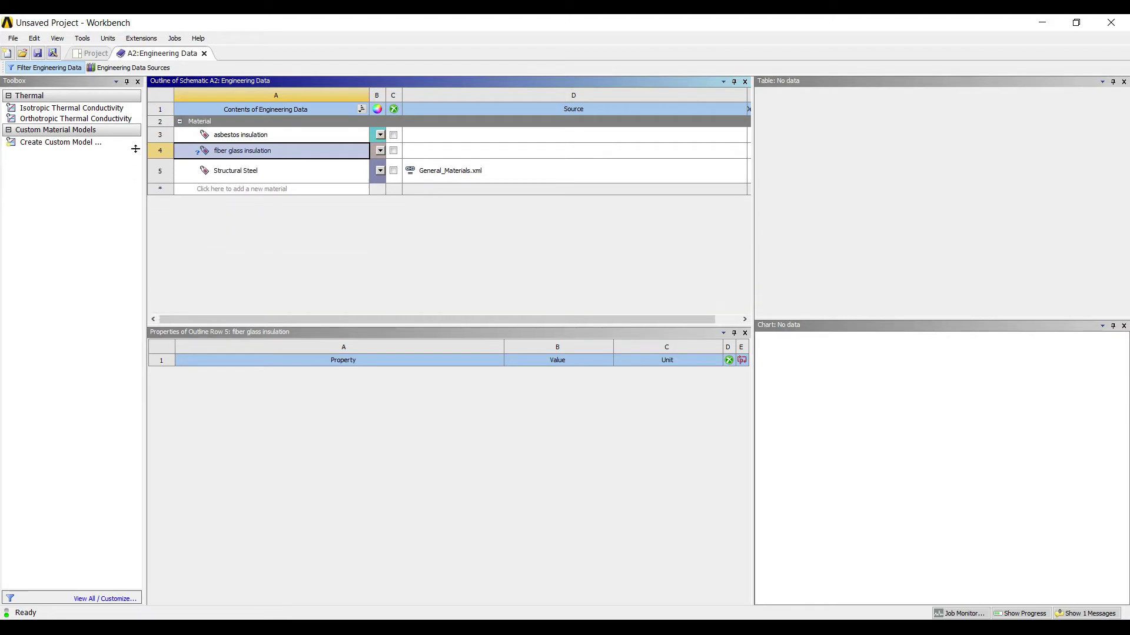
# Step: Give the fiber glass insulation an Isotropic Thermal Conductivity of 0.0485 W m^-1 K^-1, as stated in the problem PDF
pyautogui.doubleClick(71, 108)
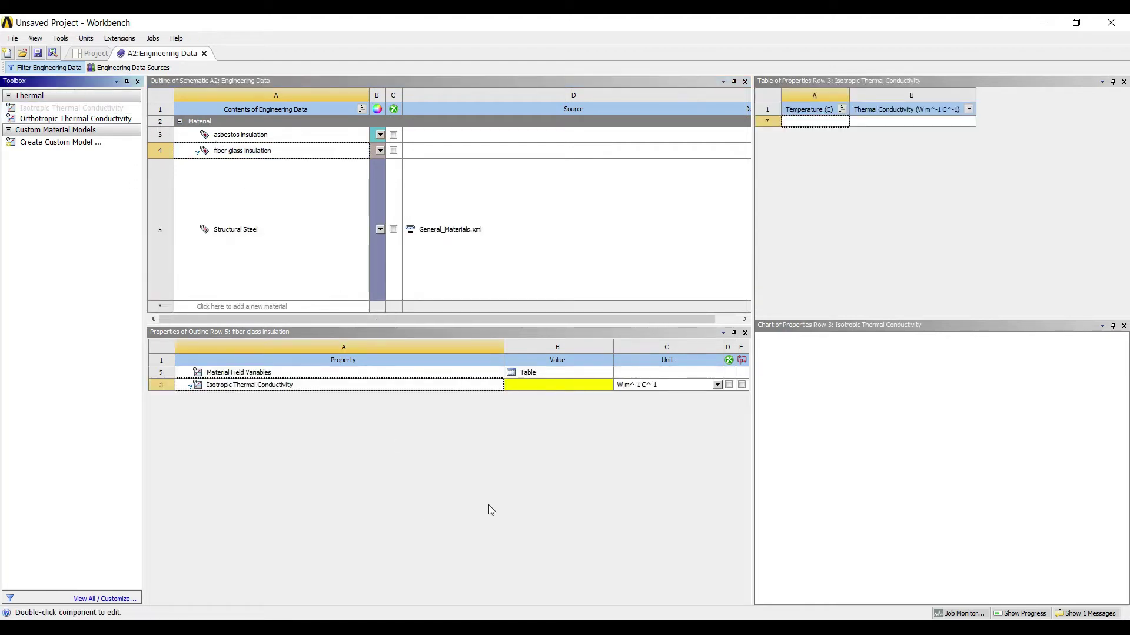
pyautogui.hotkey('alt', 'Tab')
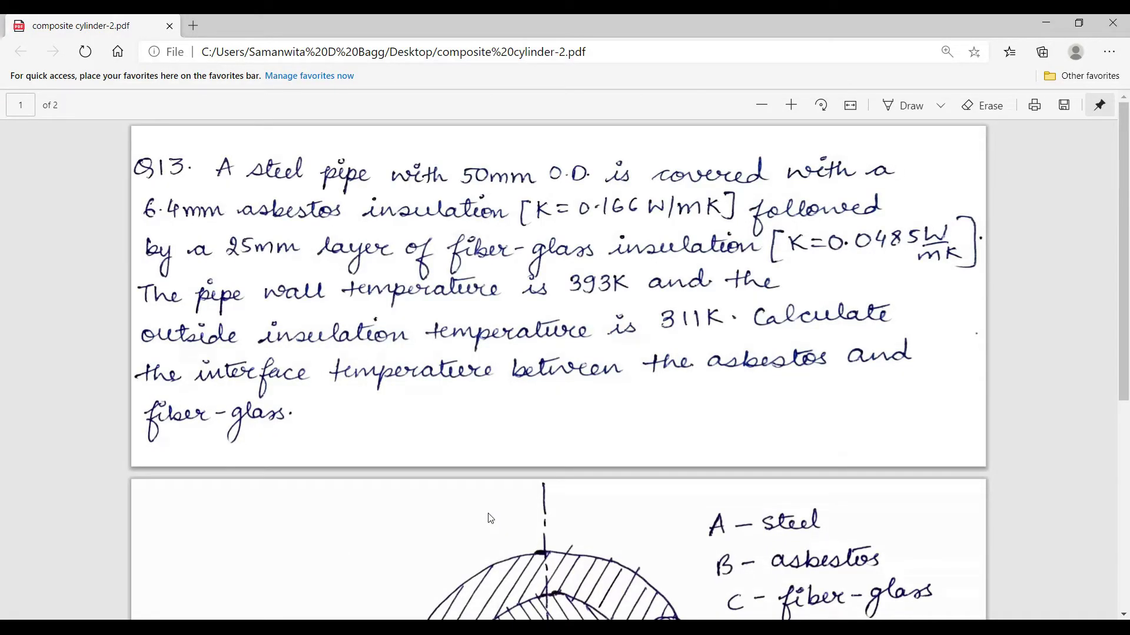
pyautogui.hotkey('alt', 'Tab')
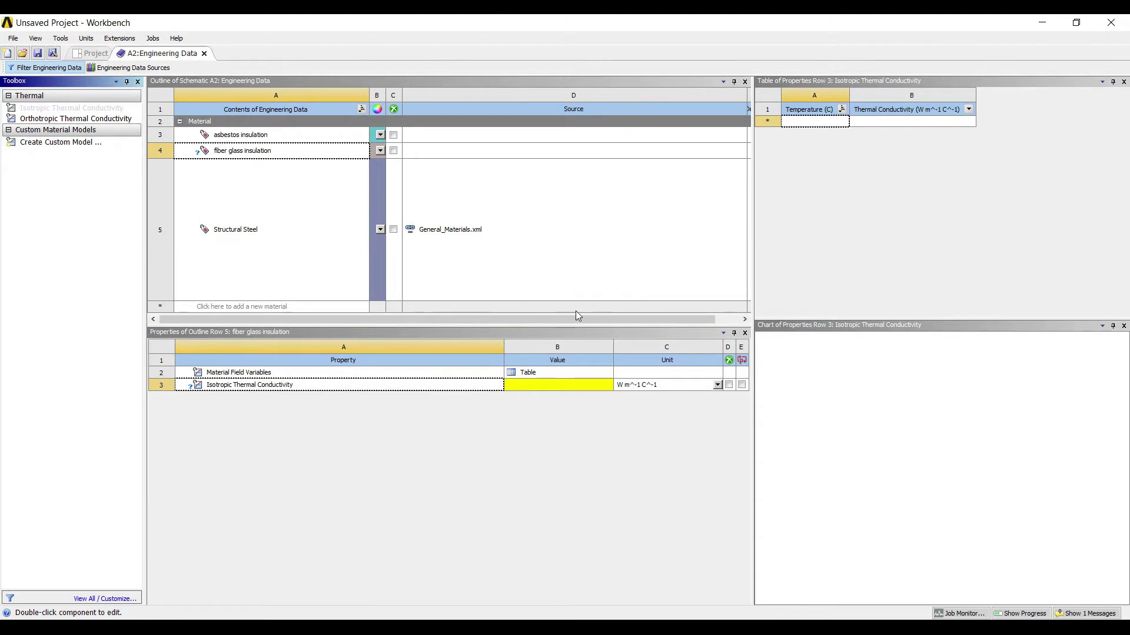
pyautogui.click(717, 384)
pyautogui.click(678, 226)
pyautogui.click(546, 385)
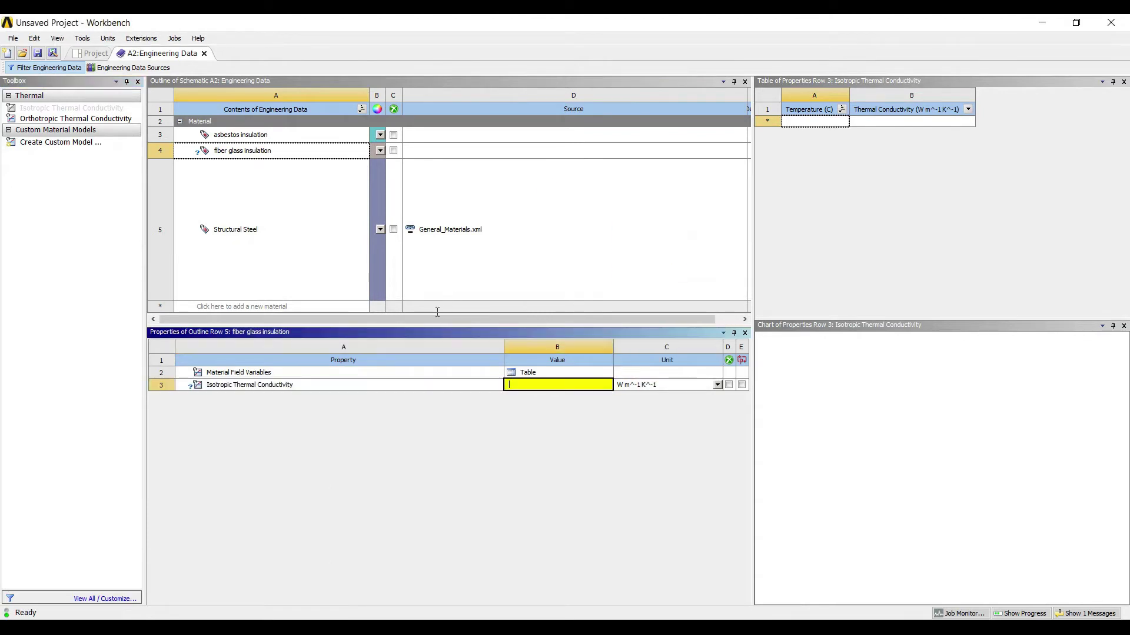
pyautogui.write('0.0484')
pyautogui.press('BackSpace')
pyautogui.write('5')
pyautogui.press('Return')
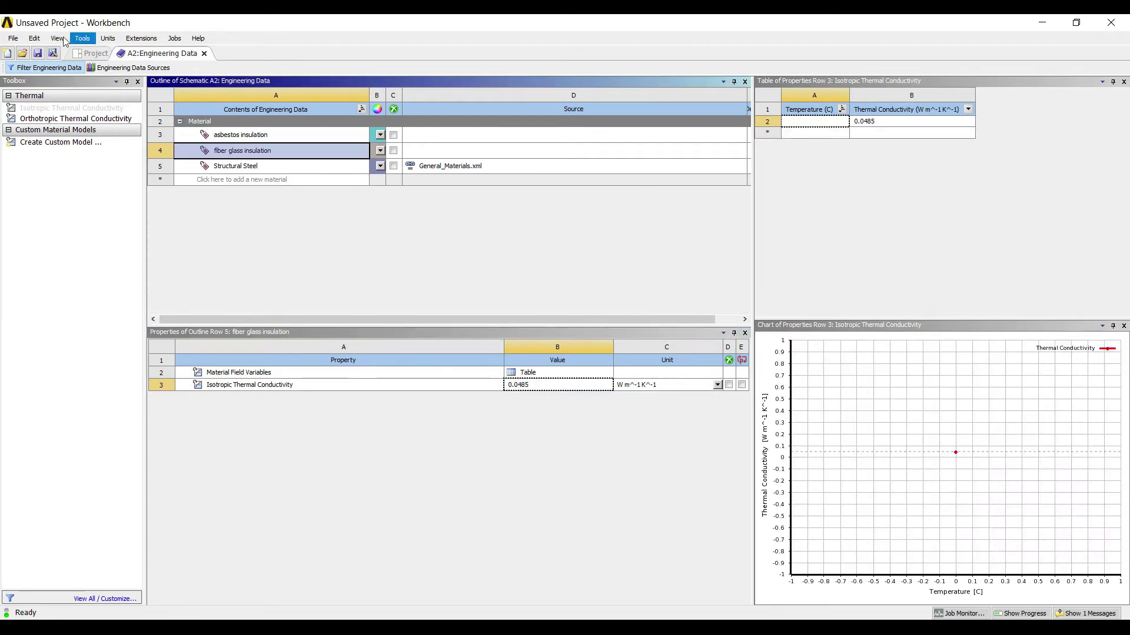
# Step: Return to the project schematic, update the project and create a new DesignModeler geometry for the eg-4 system
pyautogui.click(89, 53)
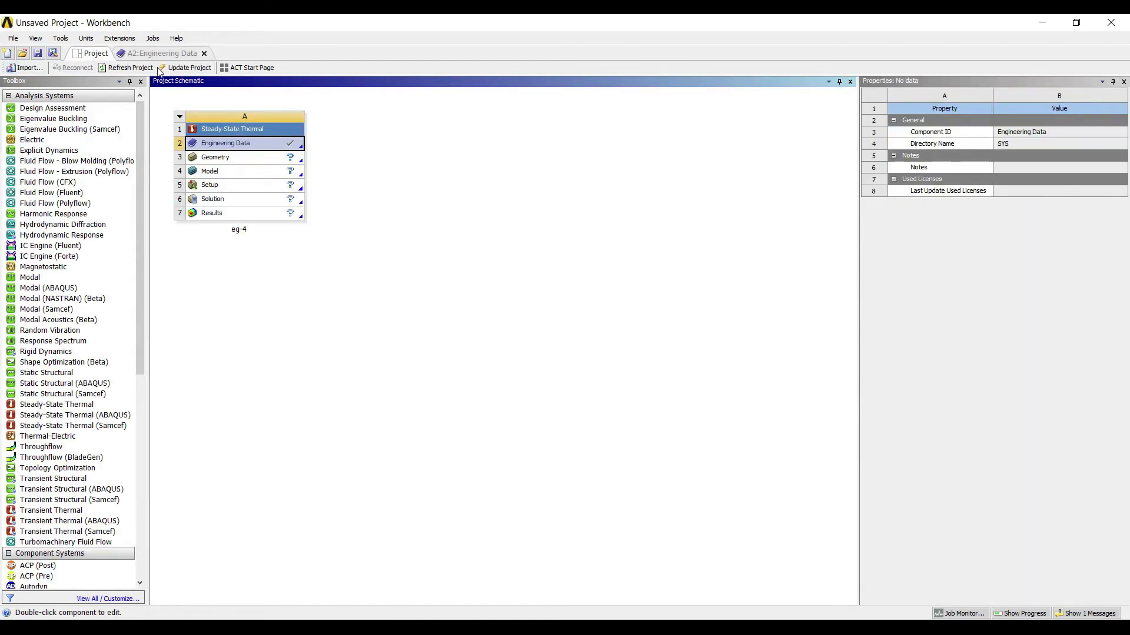
pyautogui.click(186, 68)
pyautogui.click(241, 161)
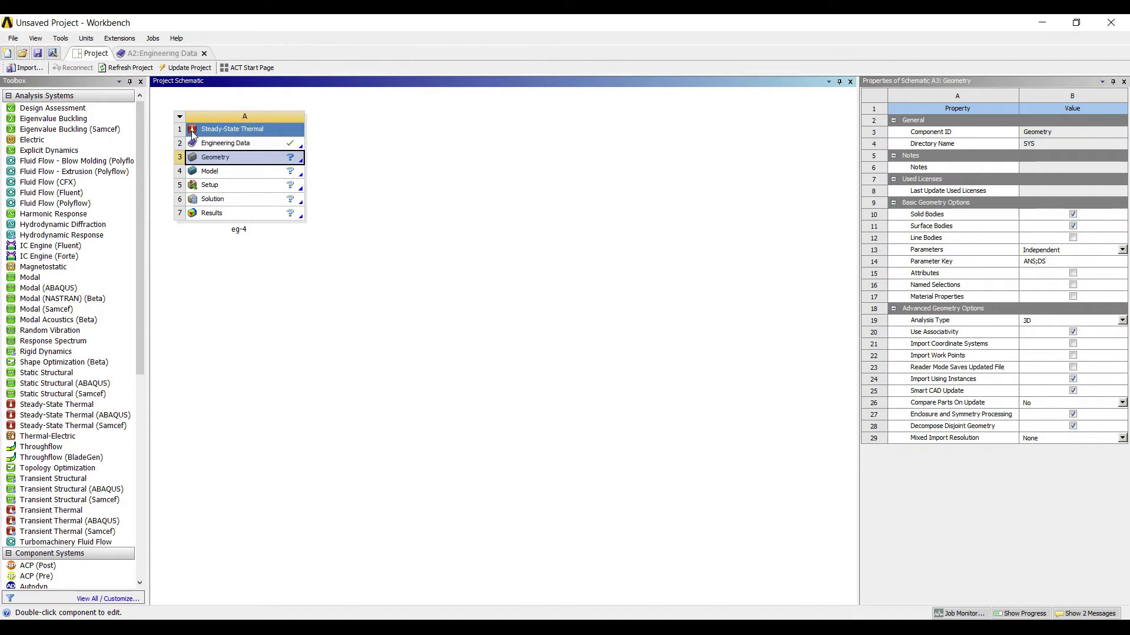
pyautogui.rightClick(241, 154)
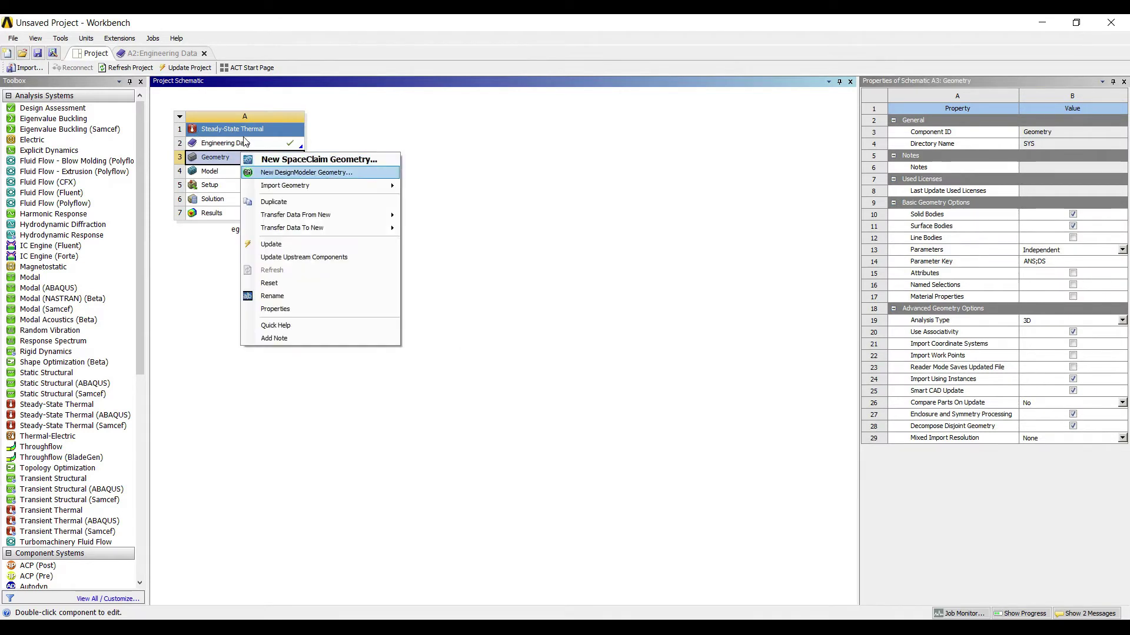
pyautogui.click(282, 172)
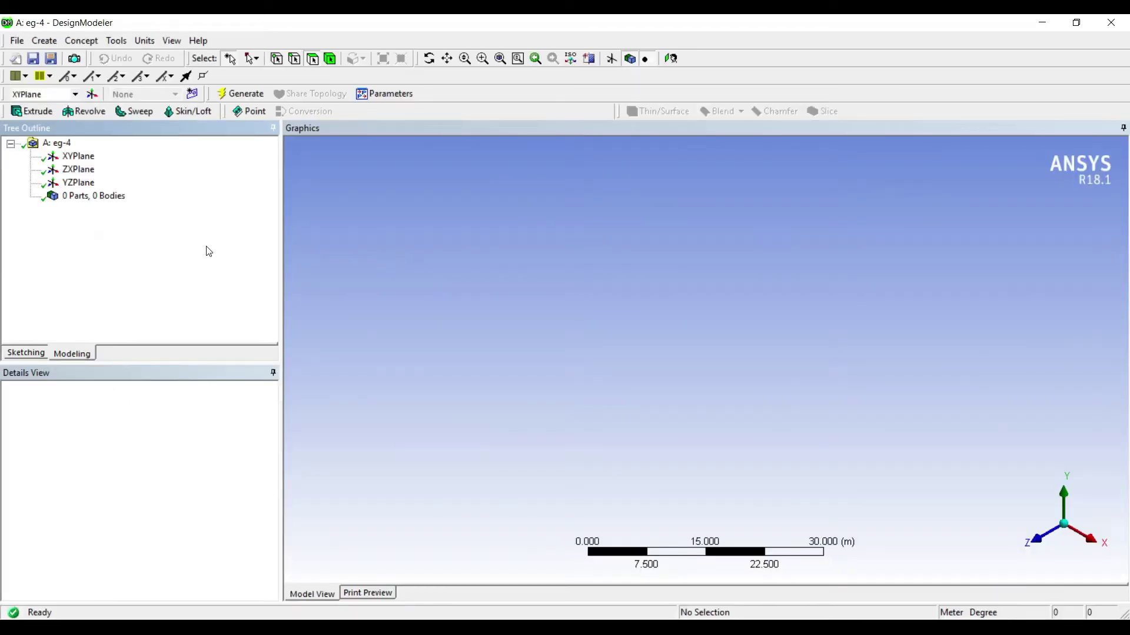
# Step: Set the geometry units to millimeter and orient the view face-on to the XYPlane
pyautogui.click(144, 41)
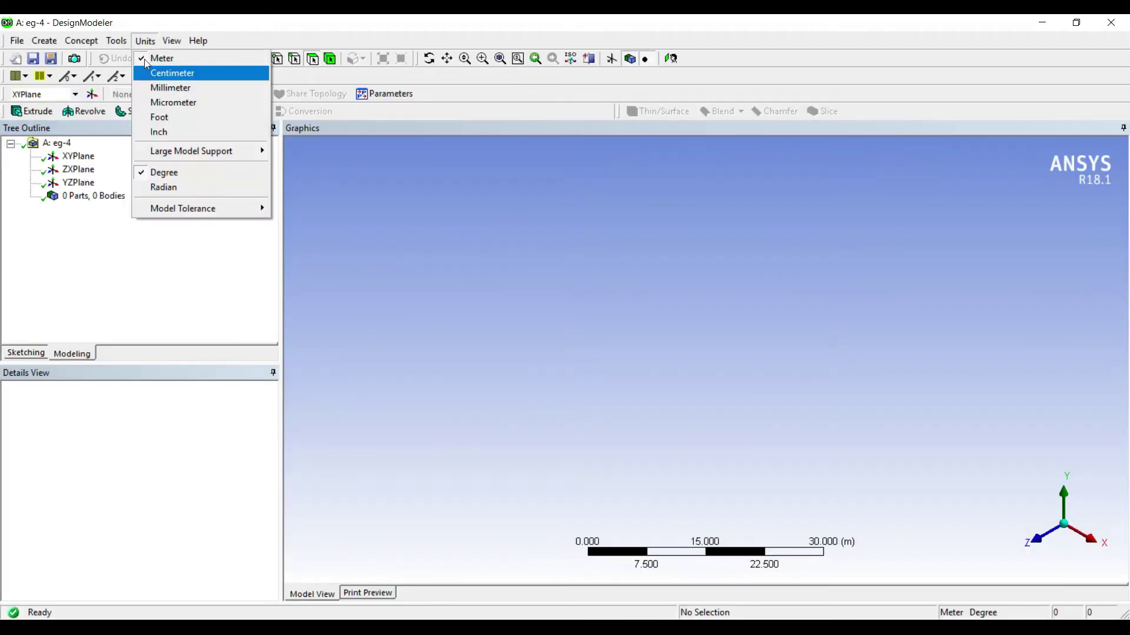
pyautogui.click(171, 88)
pyautogui.click(79, 156)
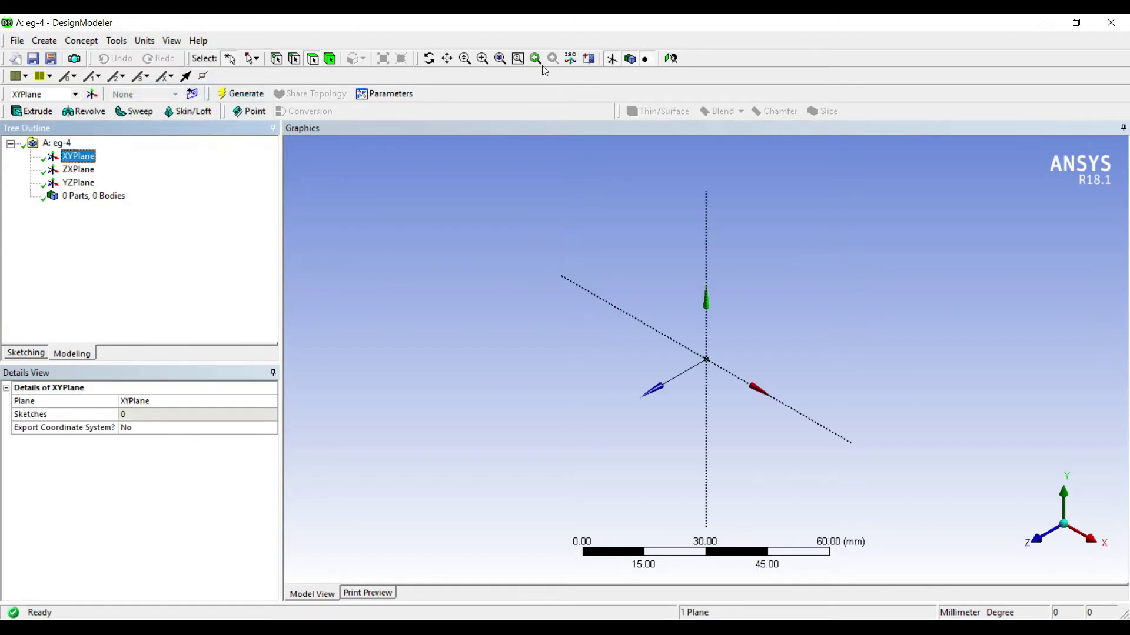
pyautogui.click(670, 58)
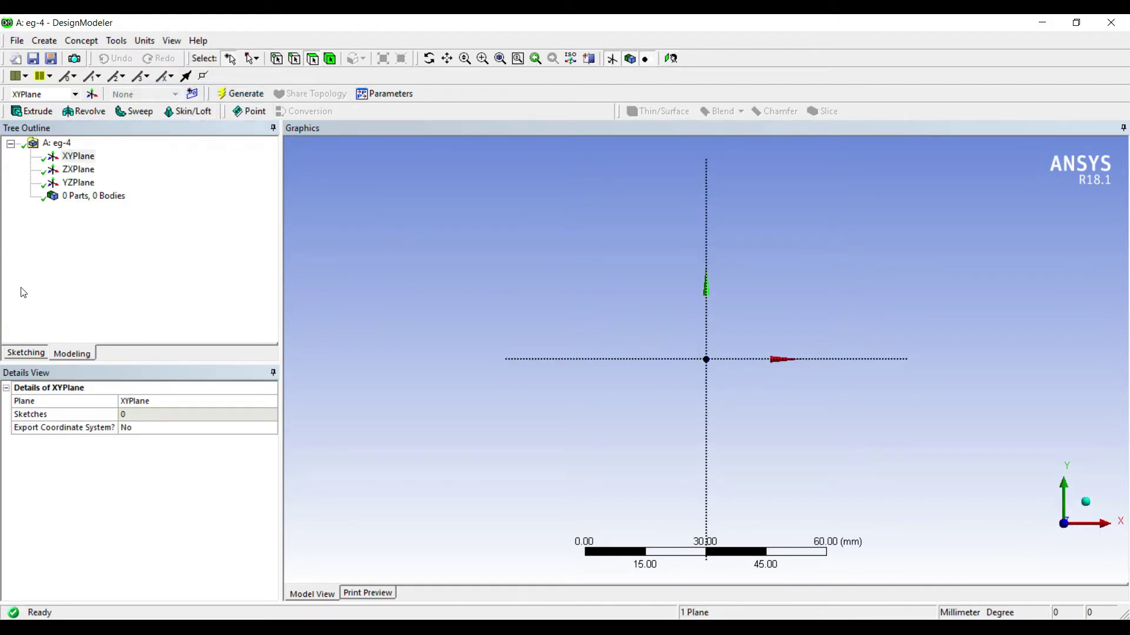
# Step: Sketch two concentric circles centred on the XYPlane origin, about 83 mm and 67 mm in diameter
pyautogui.click(26, 352)
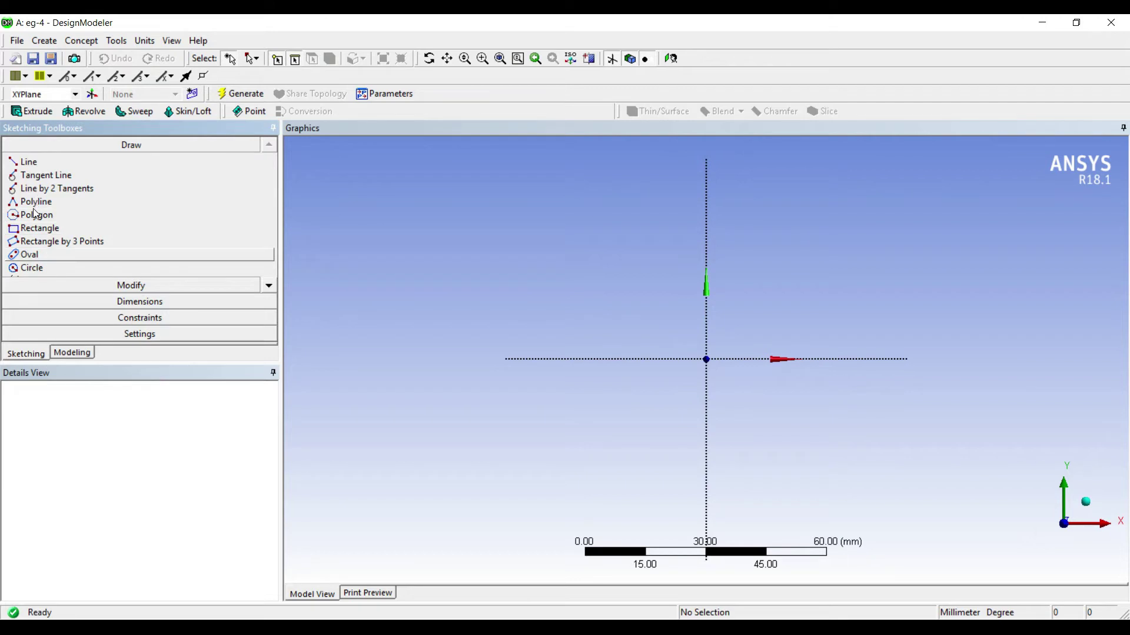
pyautogui.click(36, 267)
pyautogui.click(706, 358)
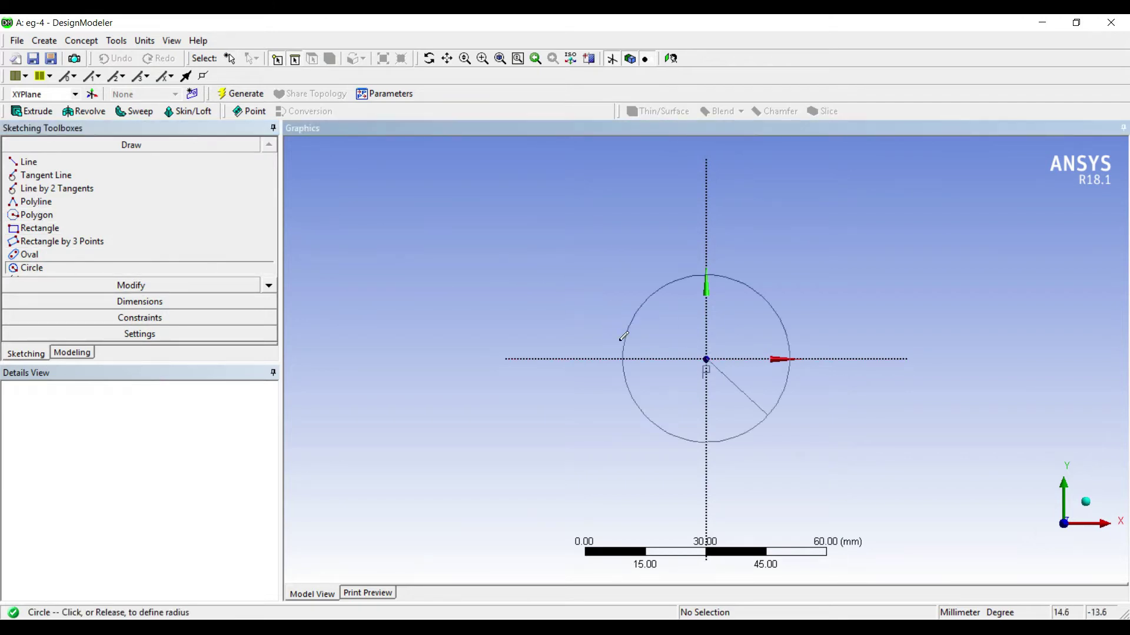
pyautogui.click(585, 297)
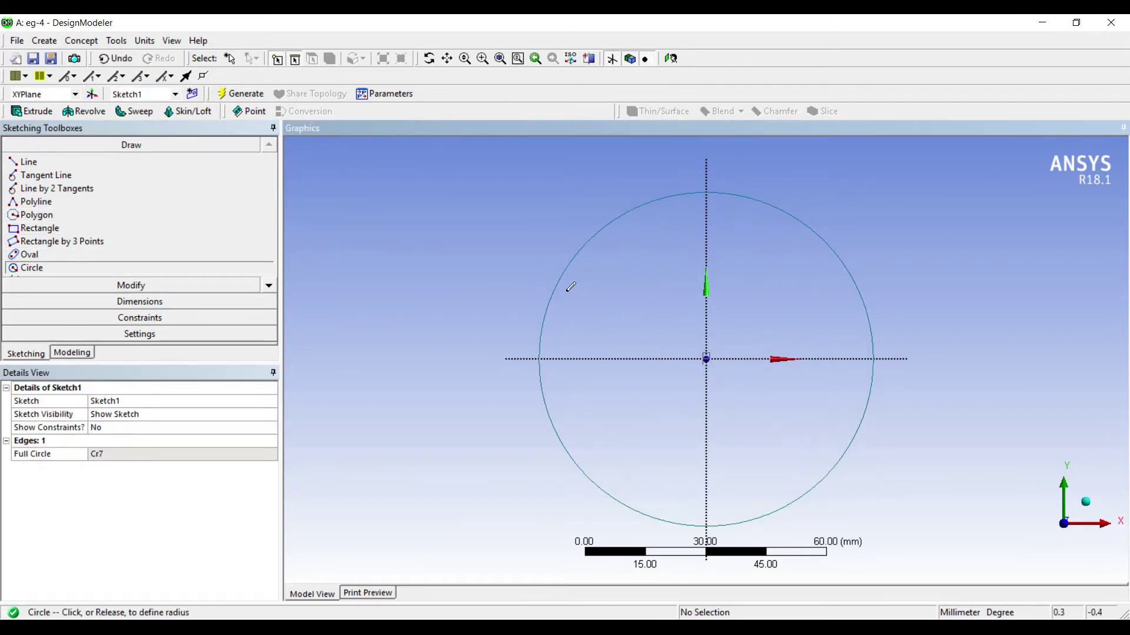
pyautogui.click(572, 364)
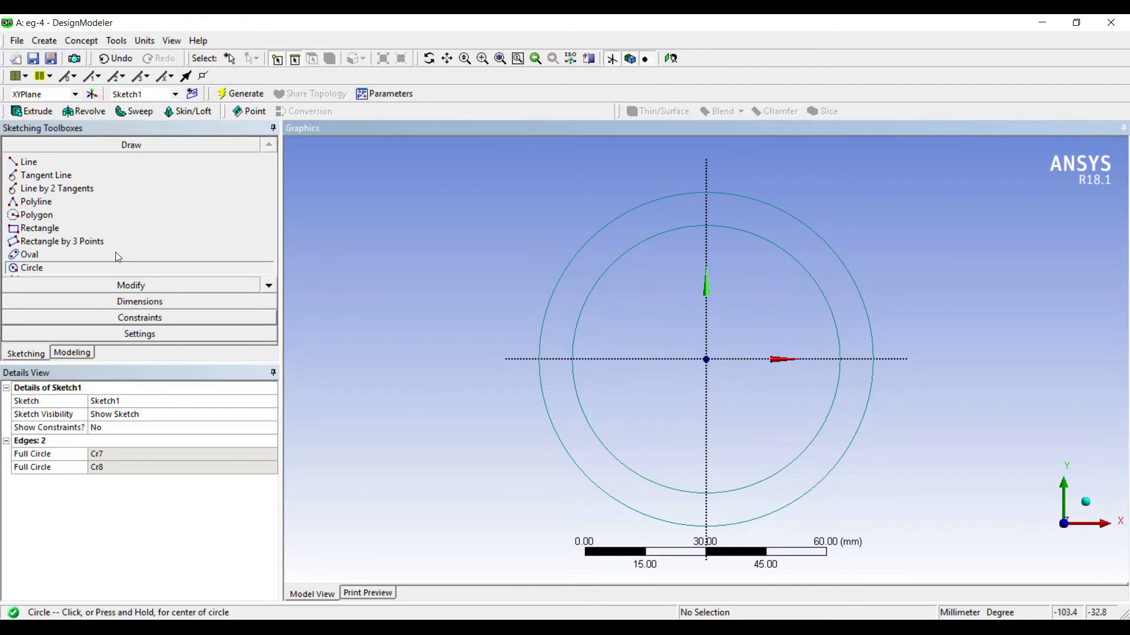
# Step: Add diameter dimensions to the outer and inner circles of the XYPlane sketch
pyautogui.click(179, 301)
pyautogui.click(742, 196)
pyautogui.click(816, 168)
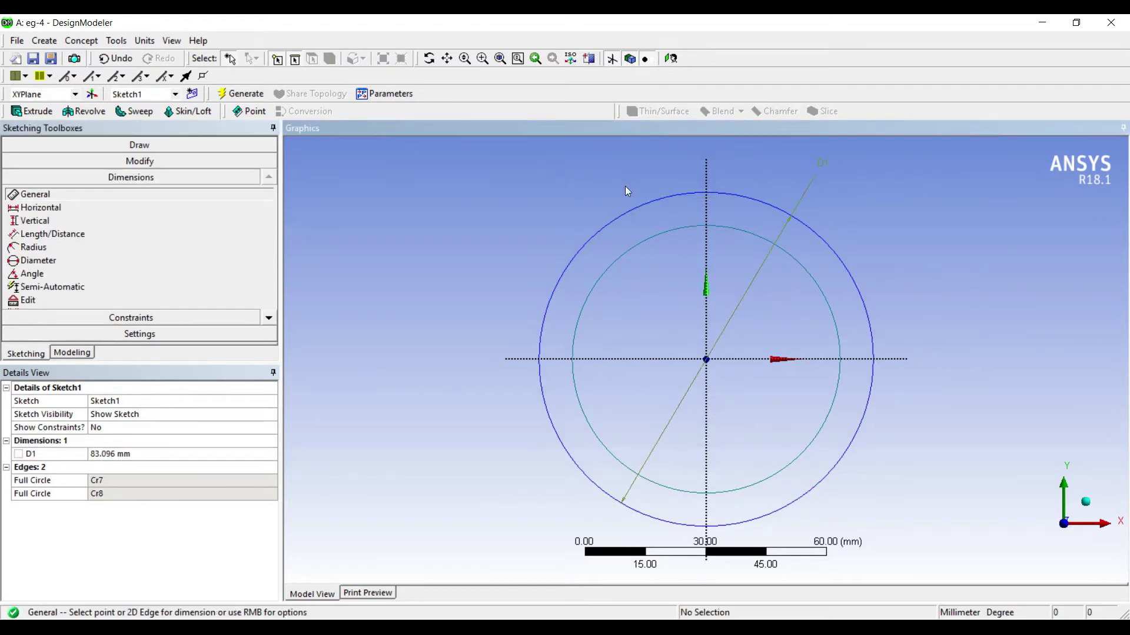
pyautogui.click(647, 239)
pyautogui.click(885, 236)
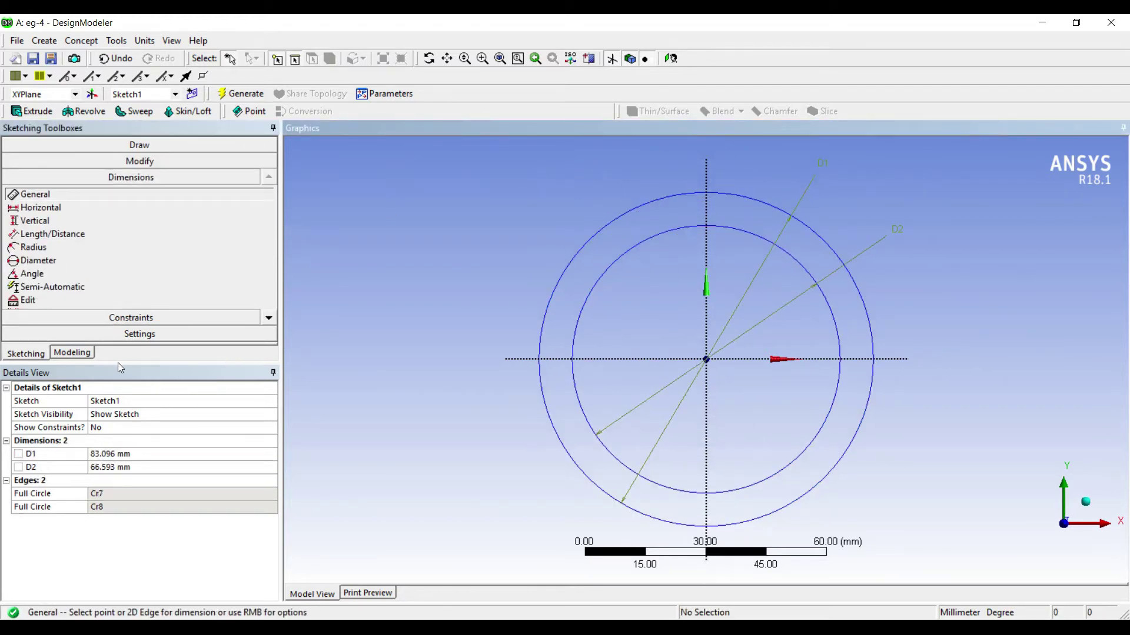
# Step: Set the outer circle's diameter to 112.8 mm and the inner circle's diameter to 62.8 mm
pyautogui.click(123, 453)
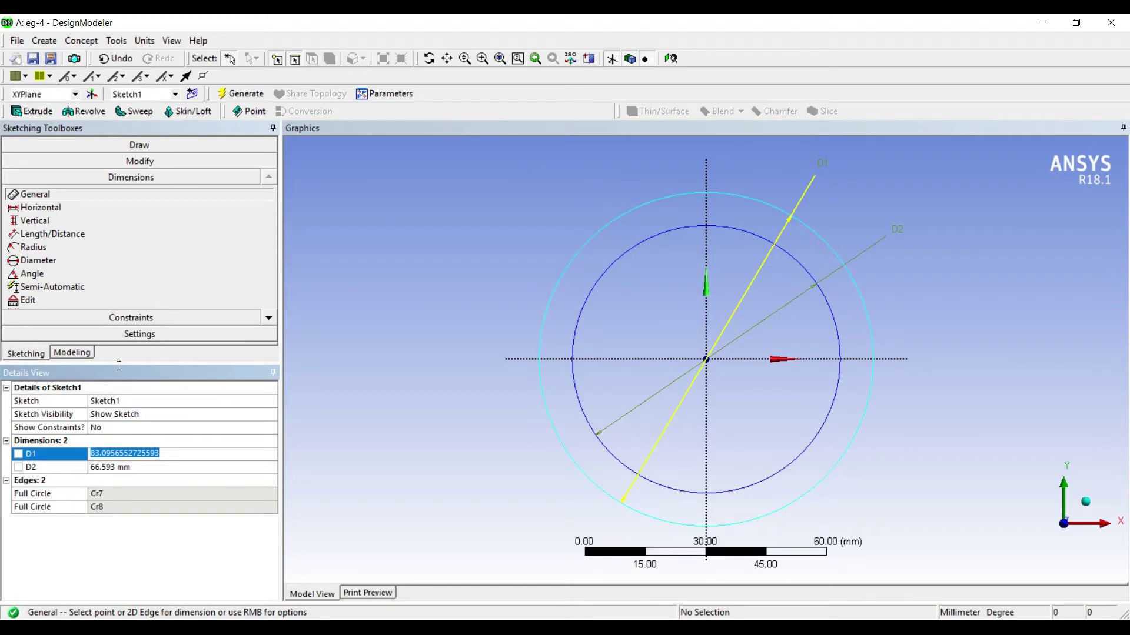
pyautogui.write('112.8')
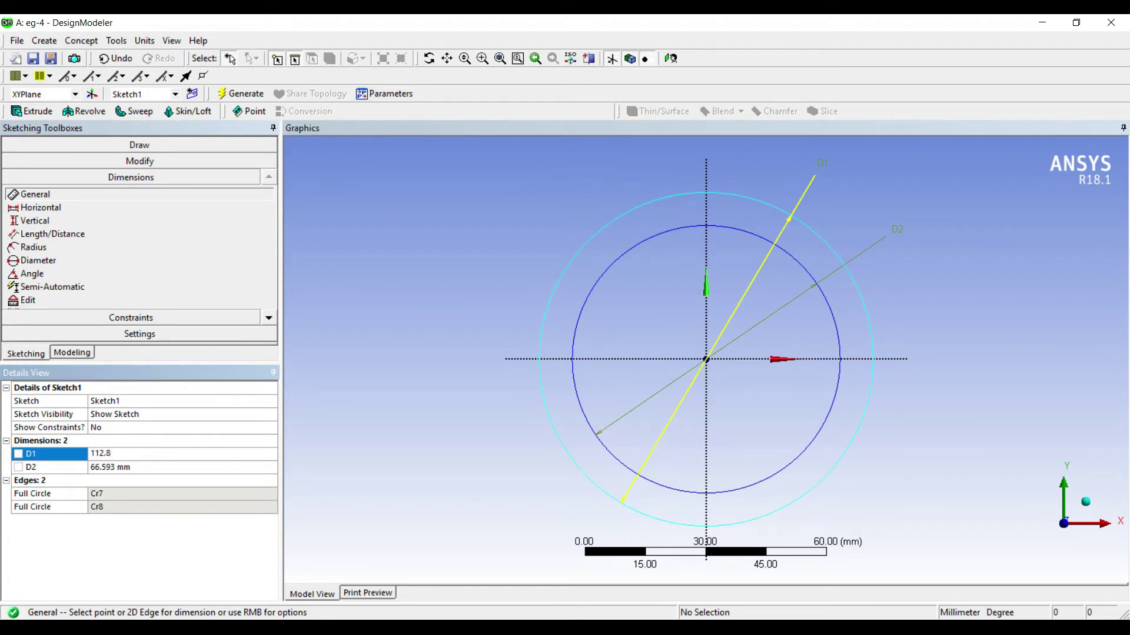
pyautogui.press('Return')
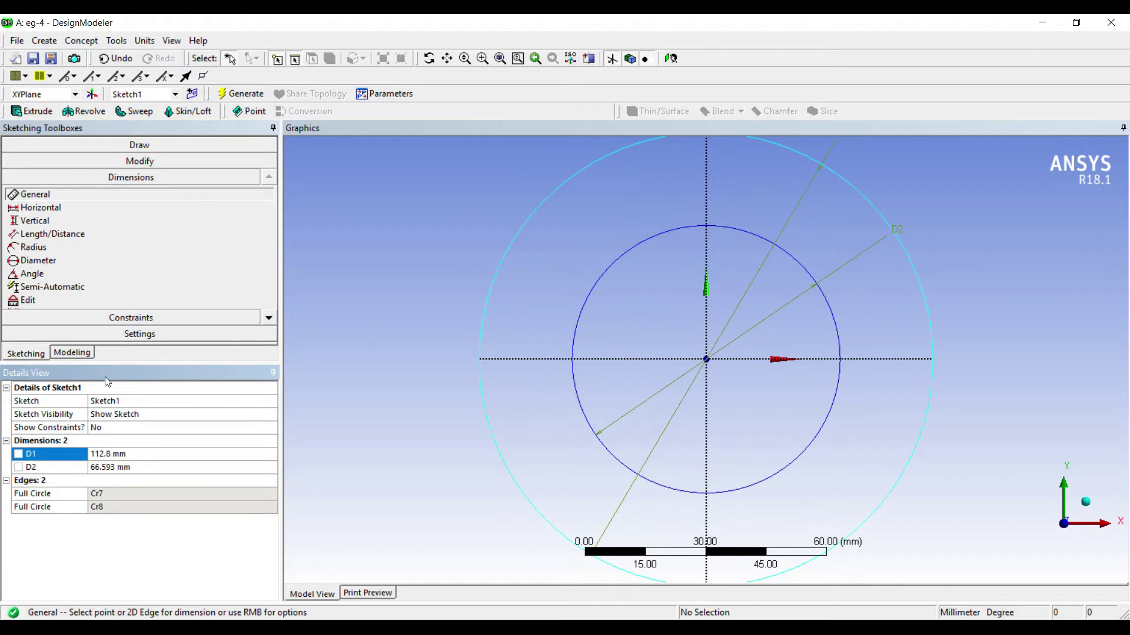
pyautogui.press('Down')
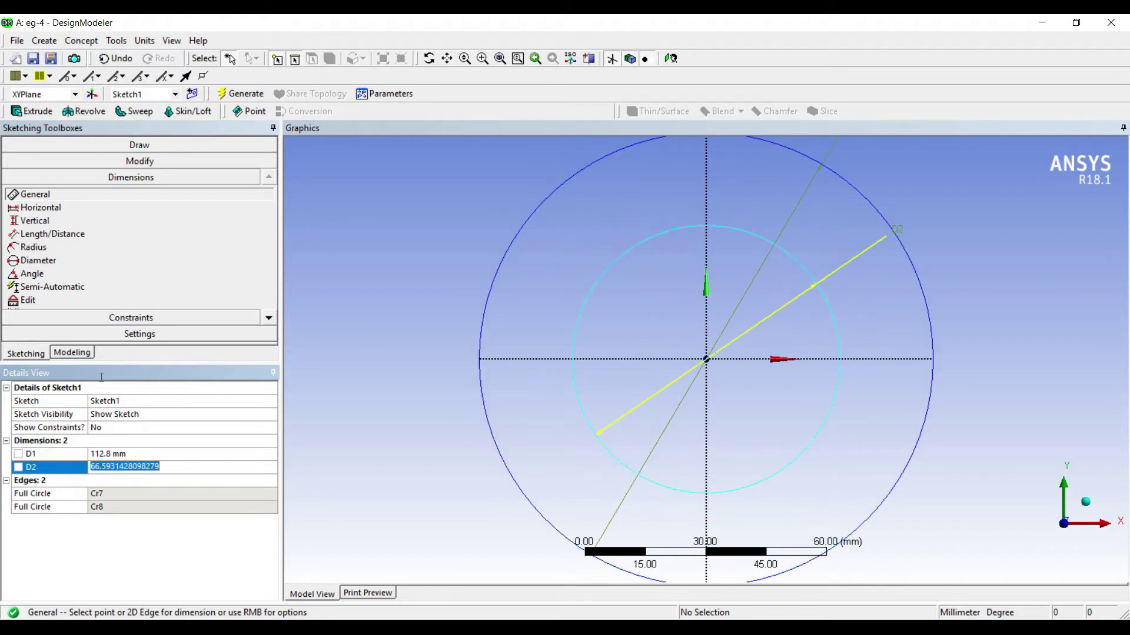
pyautogui.write('62.8')
pyautogui.press('Return')
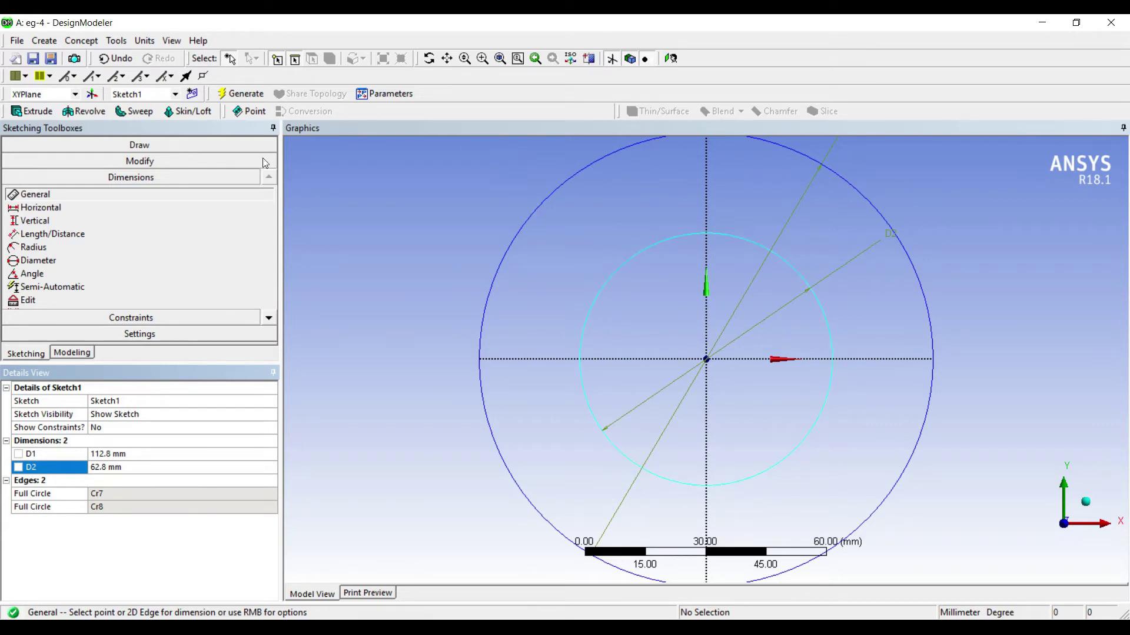
# Step: Extrude the two-circle ring sketch to a depth of 100 mm and generate the hollow cylinder
pyautogui.click(32, 111)
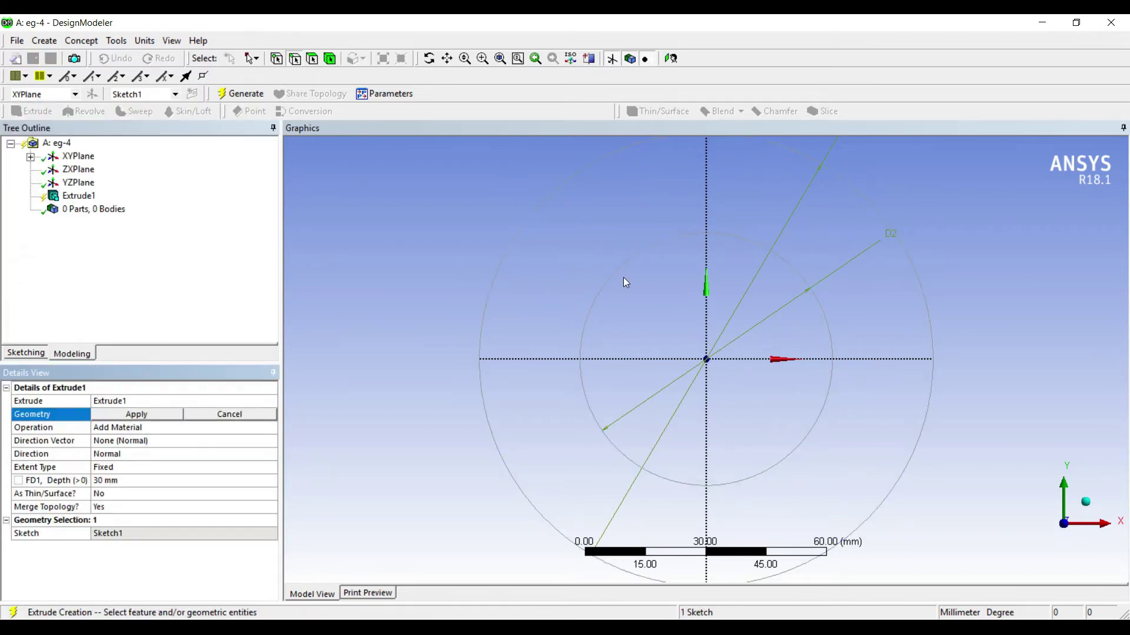
pyautogui.moveTo(623, 283); pyautogui.dragTo(494, 308, button='middle')
pyautogui.click(130, 414)
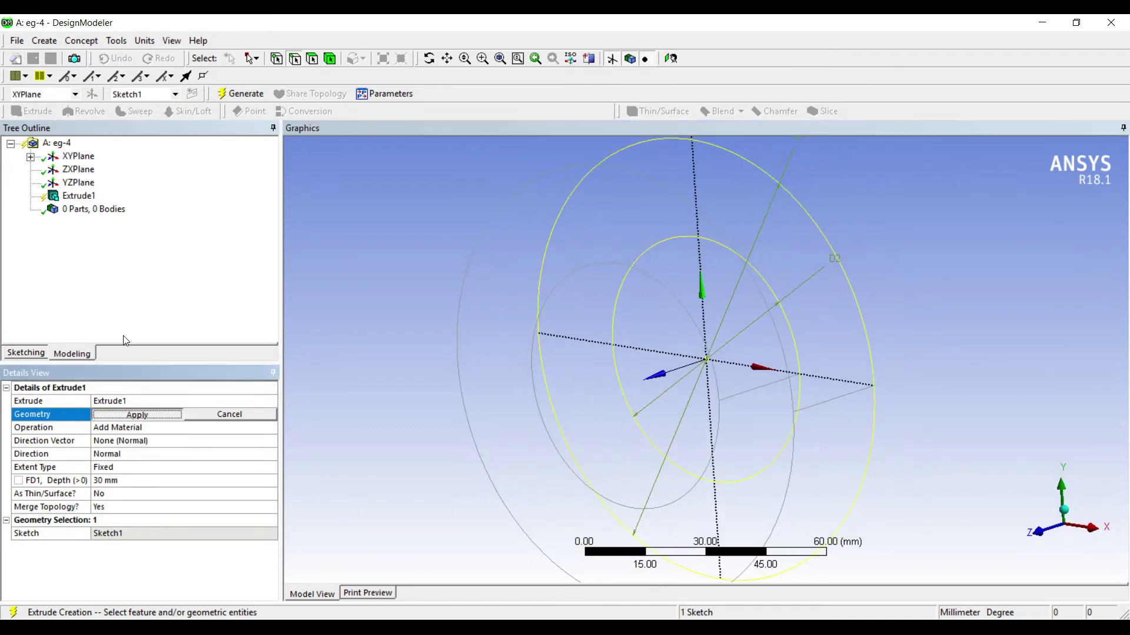
pyautogui.press('Tab')
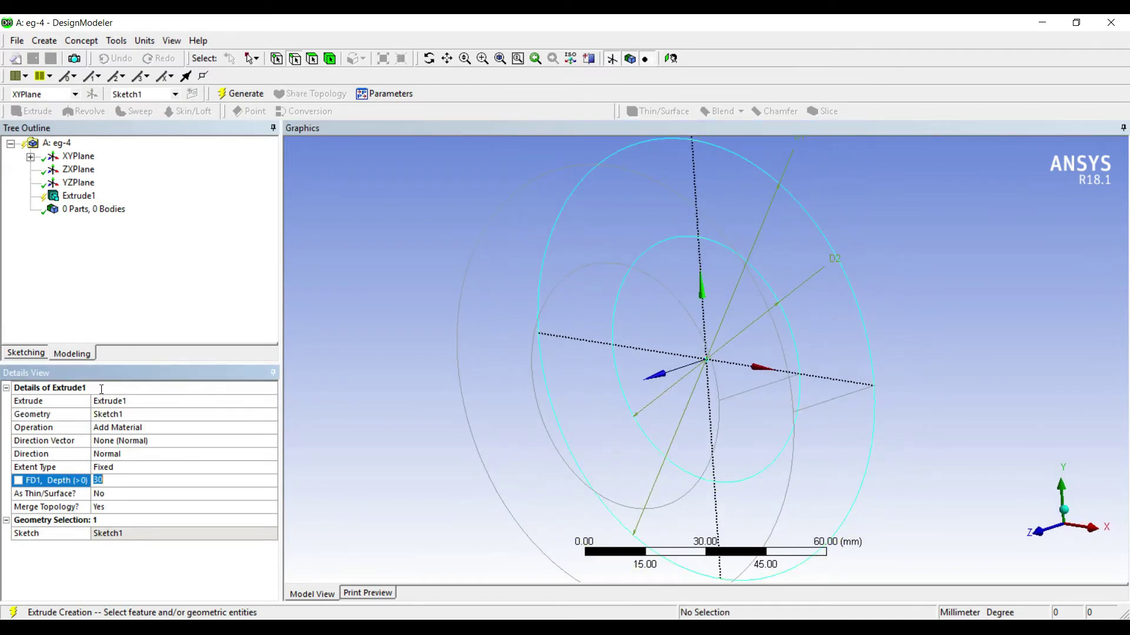
pyautogui.write('100')
pyautogui.press('Return')
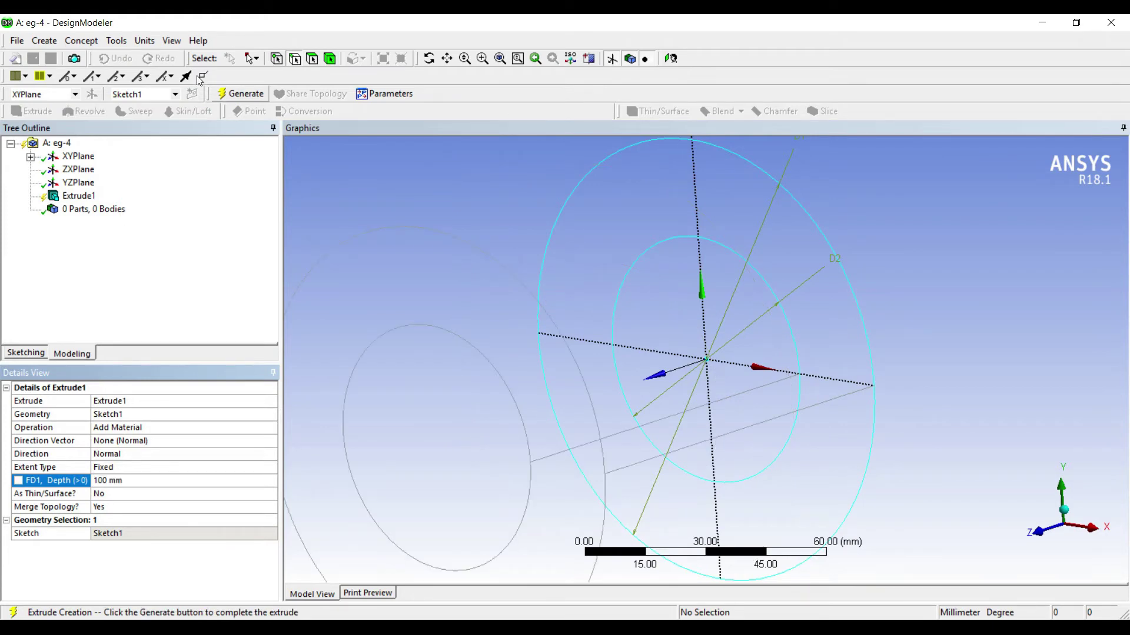
pyautogui.click(241, 94)
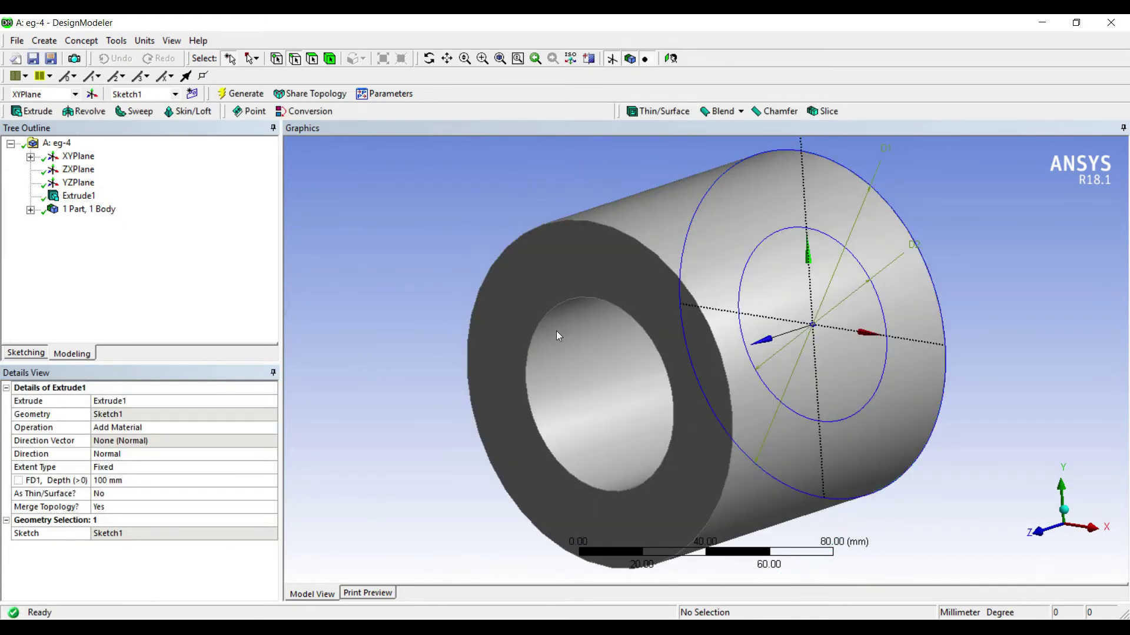
# Step: Create and generate a new plane based on the front annular face of the hollow cylinder
pyautogui.moveTo(557, 333); pyautogui.dragTo(634, 330, button='middle')
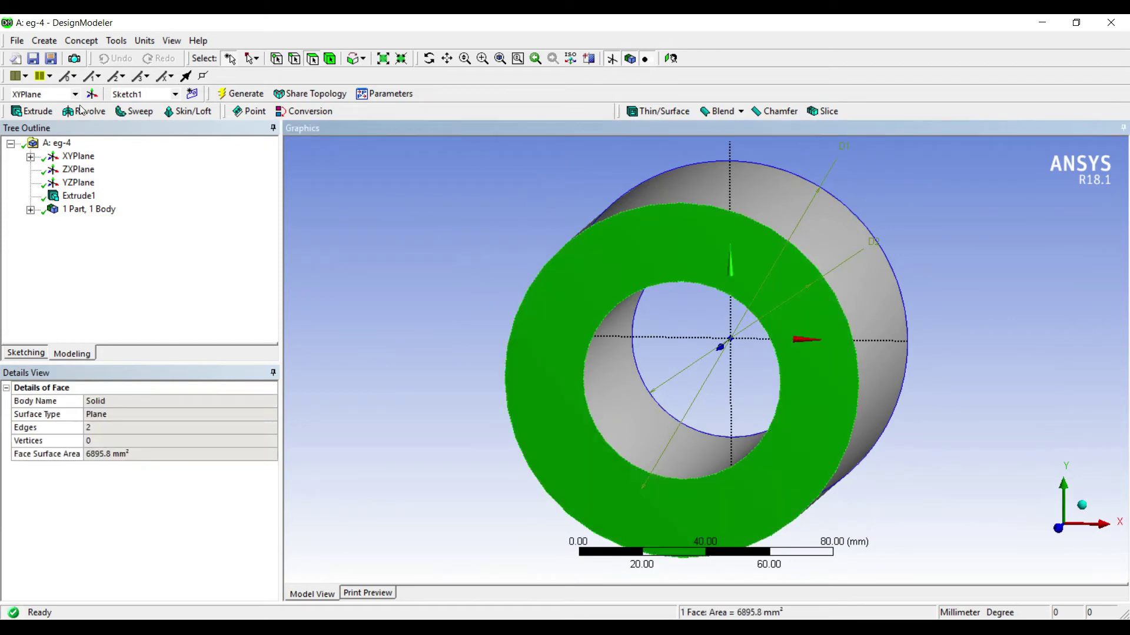
pyautogui.click(91, 94)
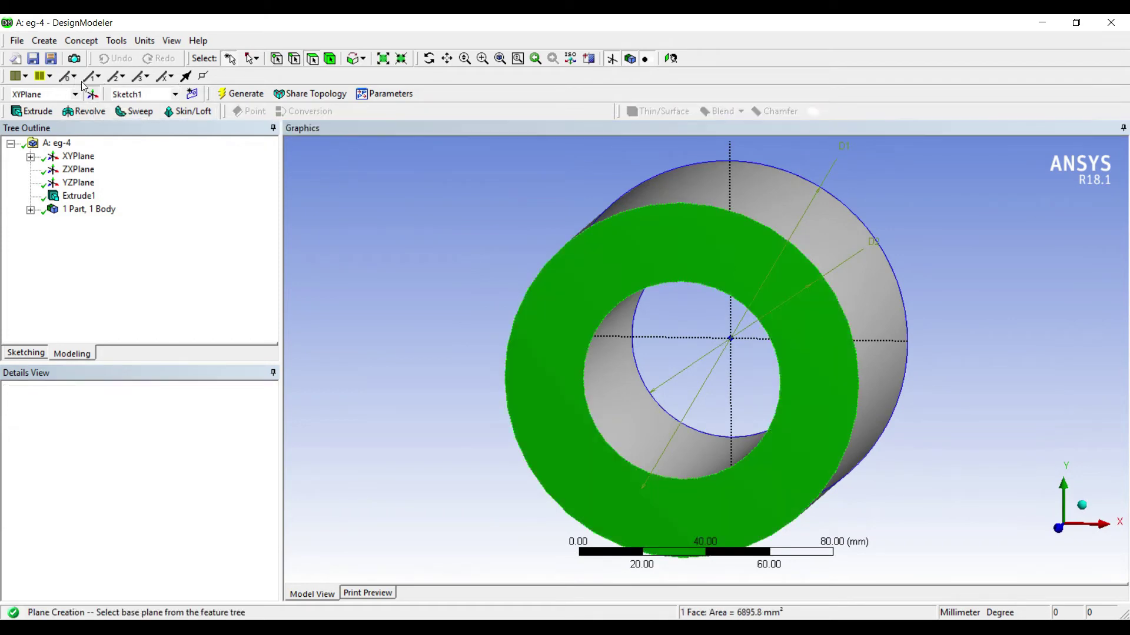
pyautogui.click(240, 93)
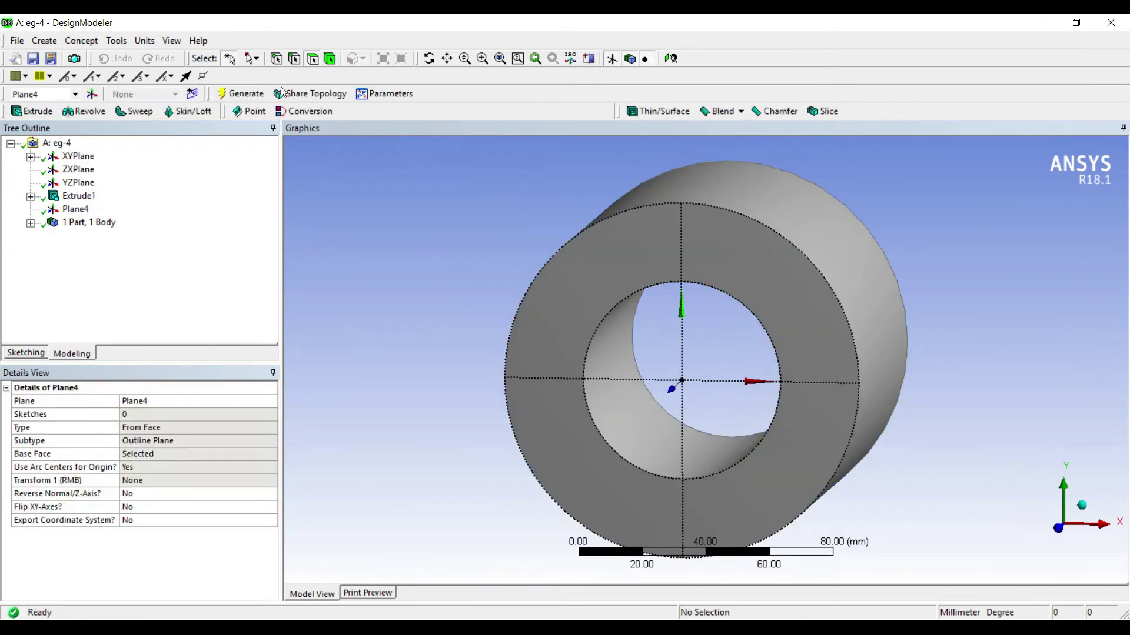
# Step: Sketch two concentric circles about 51 mm and 33 mm in diameter at the new plane's origin, inside the cylinder's bore
pyautogui.click(671, 58)
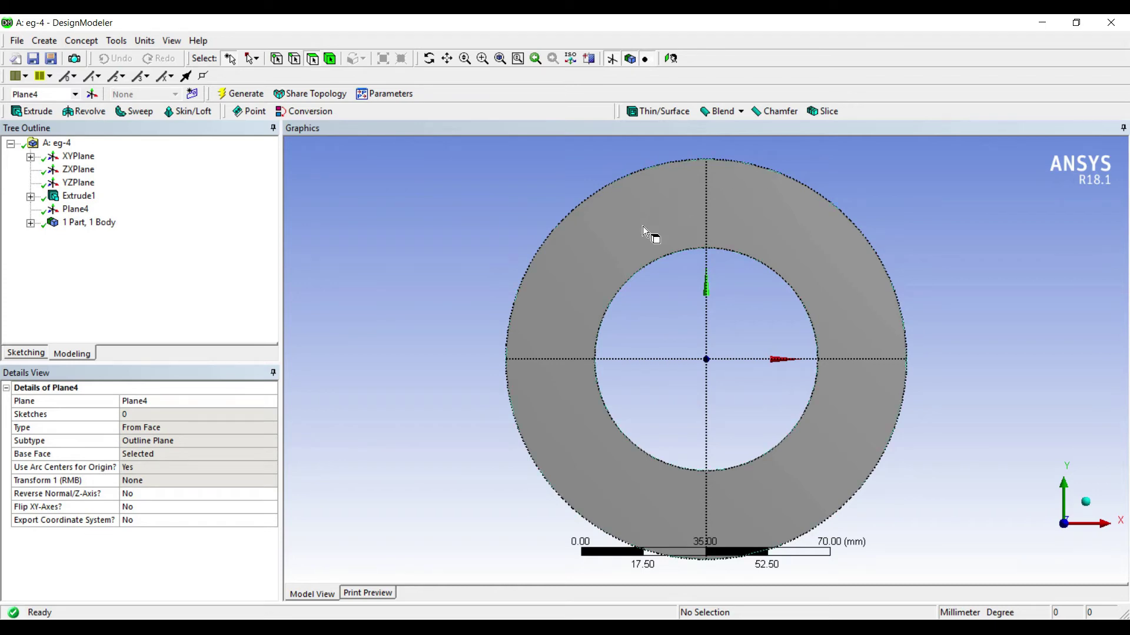
pyautogui.scroll(-1, 642, 227)
pyautogui.click(26, 352)
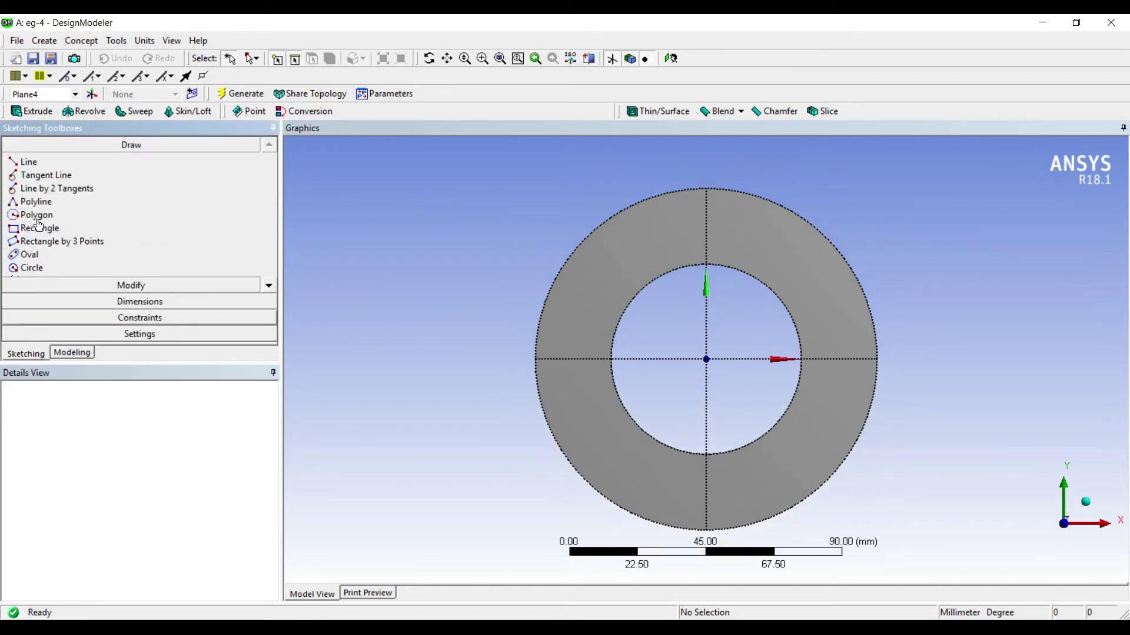
pyautogui.click(32, 268)
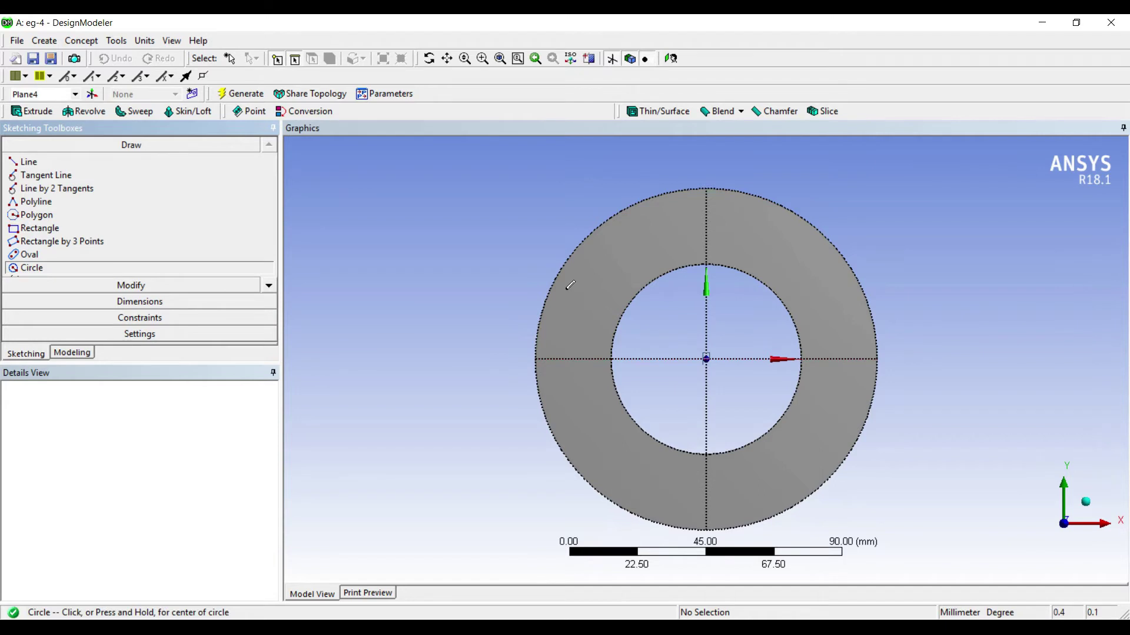
pyautogui.click(705, 359)
pyautogui.click(776, 389)
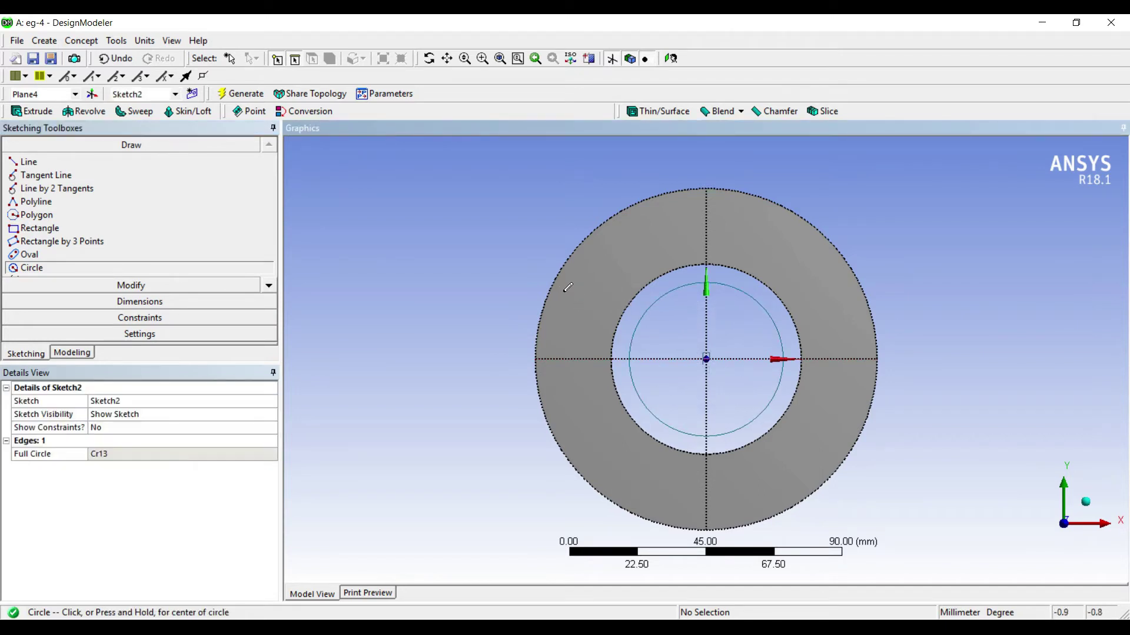
pyautogui.click(706, 359)
pyautogui.click(733, 399)
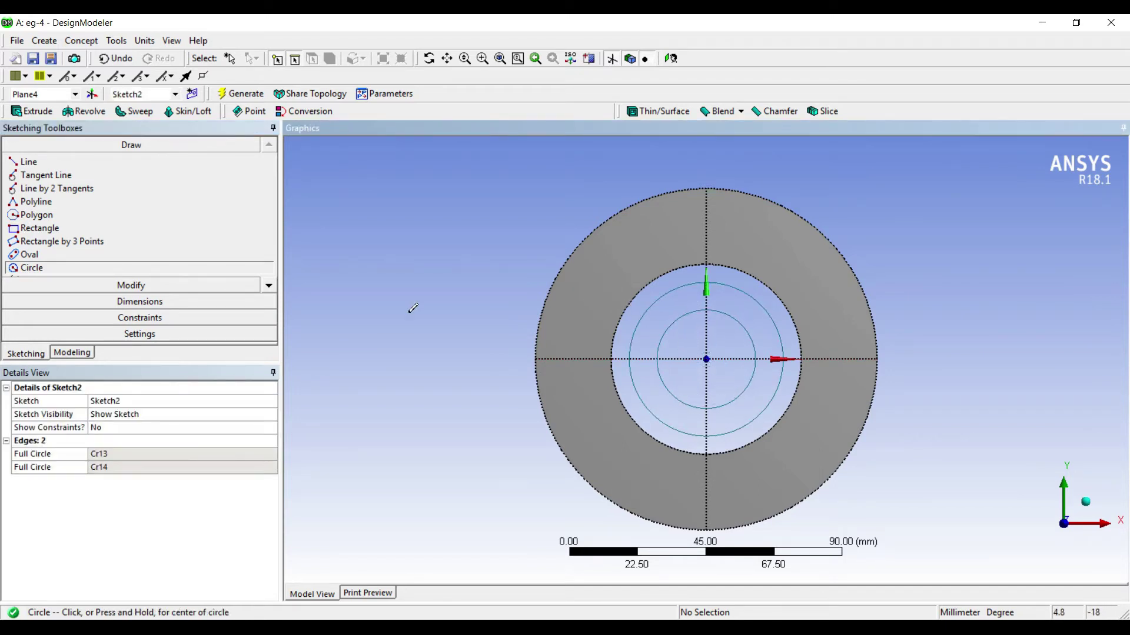
# Step: Add diameter dimensions to both circles sketched inside the cylinder's bore
pyautogui.click(132, 301)
pyautogui.click(760, 304)
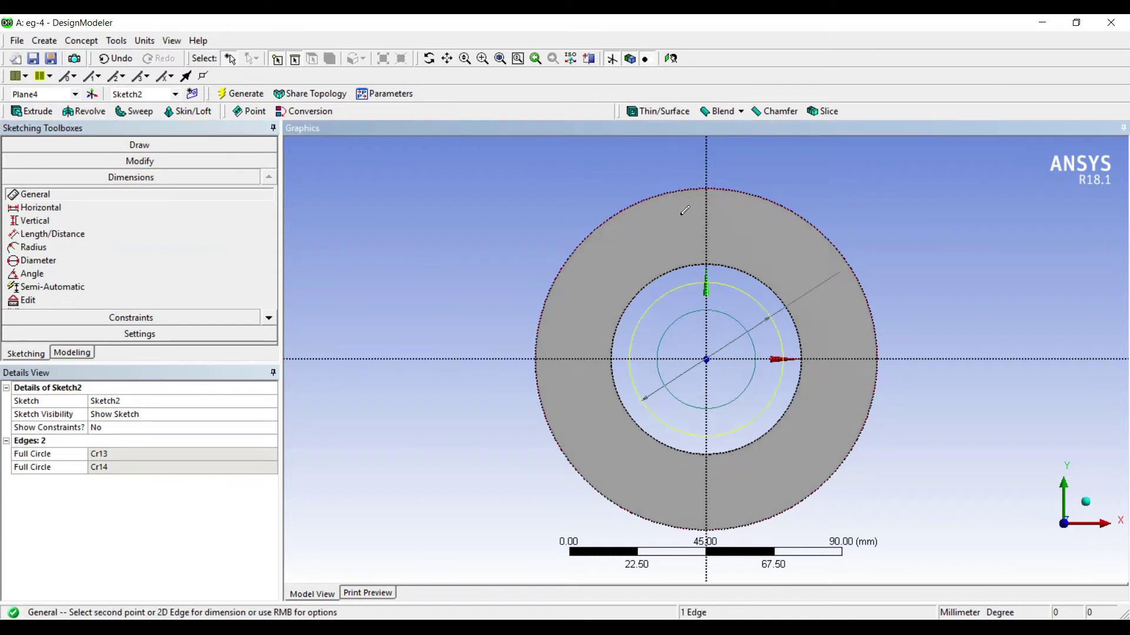
pyautogui.click(850, 266)
pyautogui.click(755, 347)
pyautogui.click(842, 343)
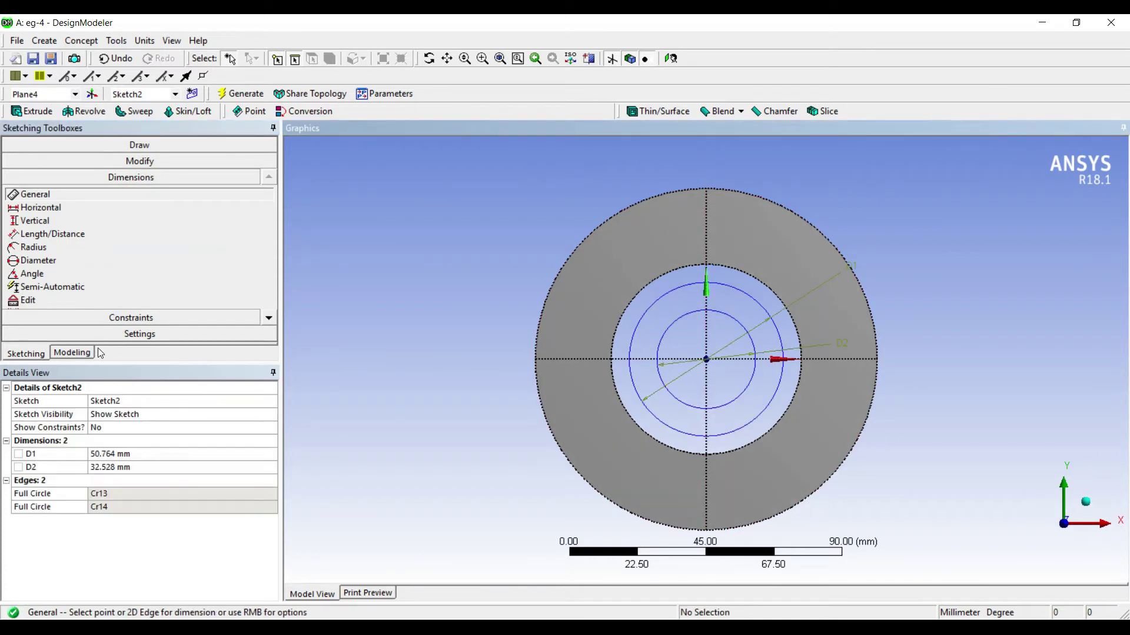
# Step: Set the bore sketch's outer circle to 62.8 mm and its inner circle to 50 mm in diameter
pyautogui.click(135, 454)
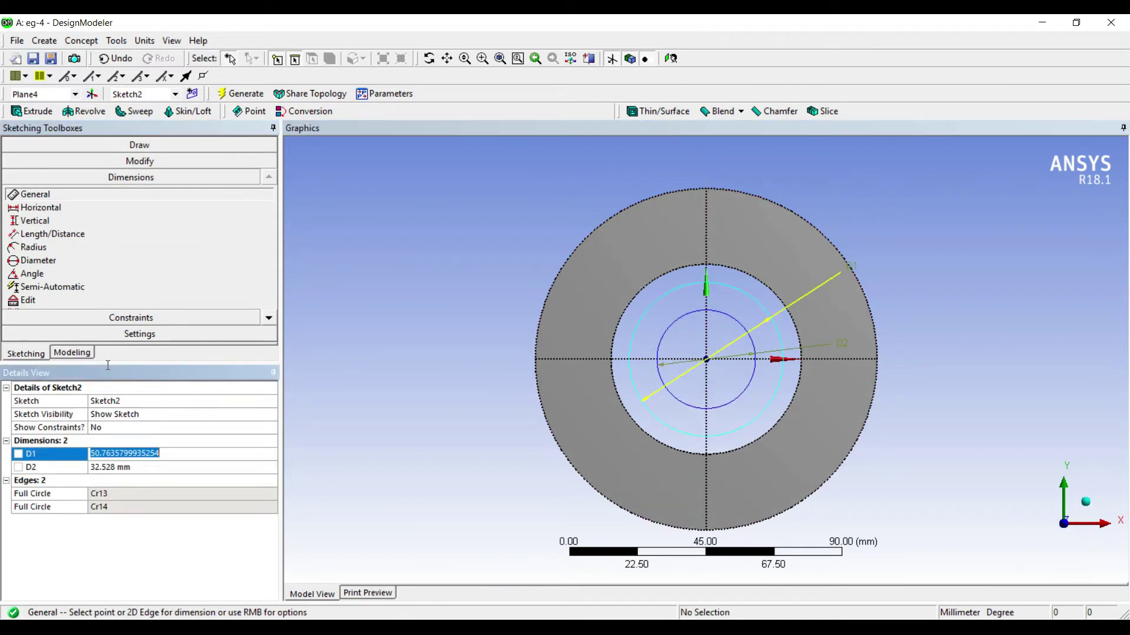
pyautogui.write('62.8')
pyautogui.press('Return')
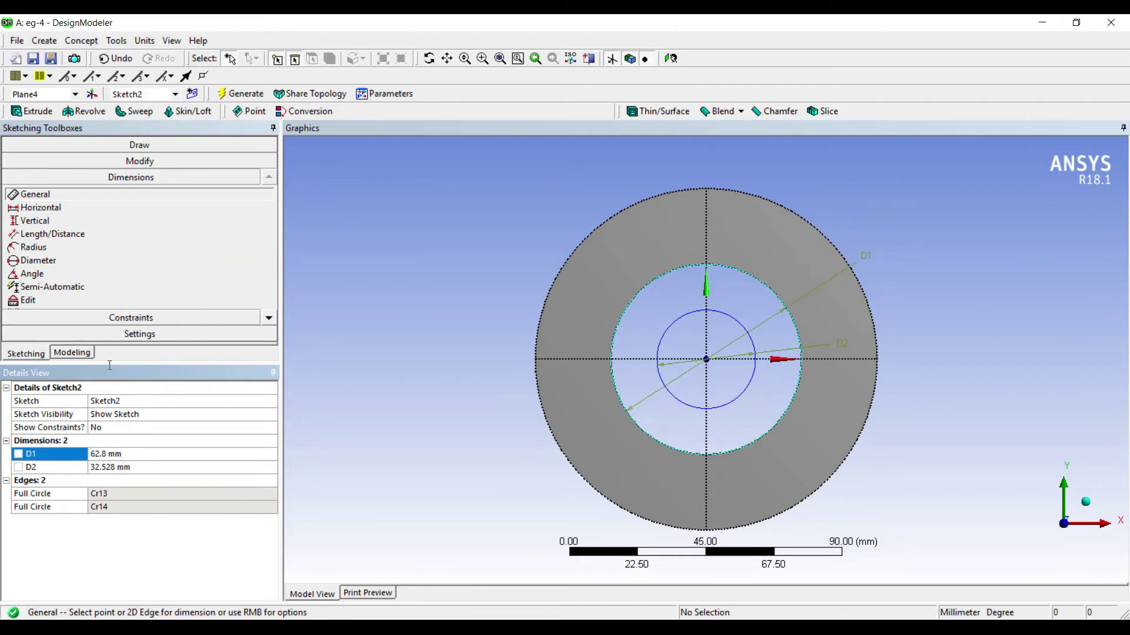
pyautogui.press('Tab')
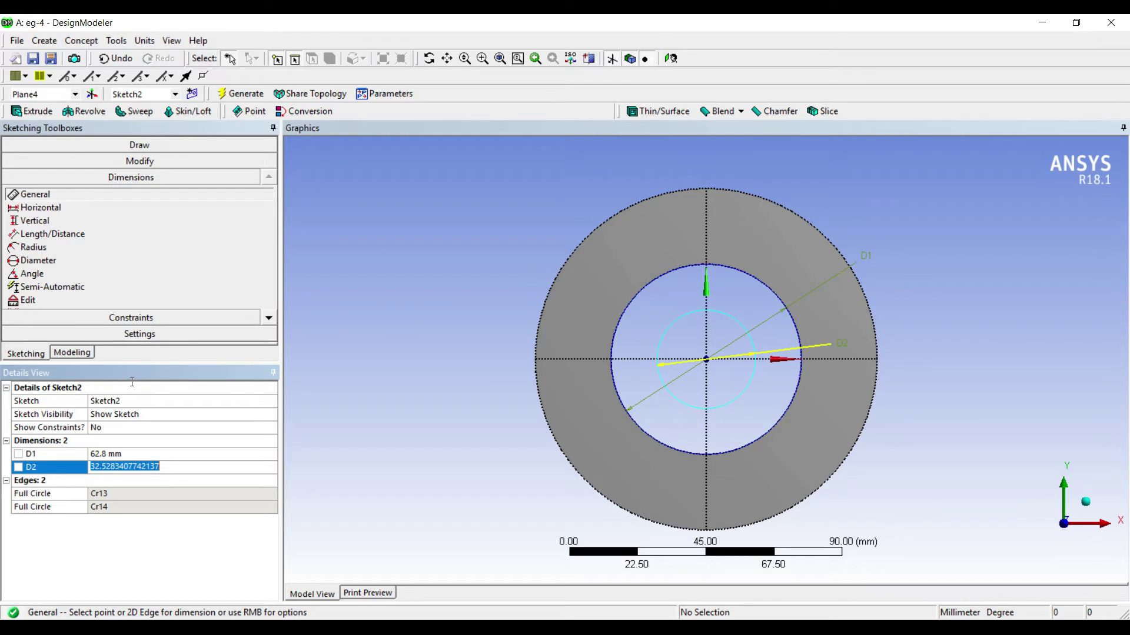
pyautogui.write('50')
pyautogui.press('Return')
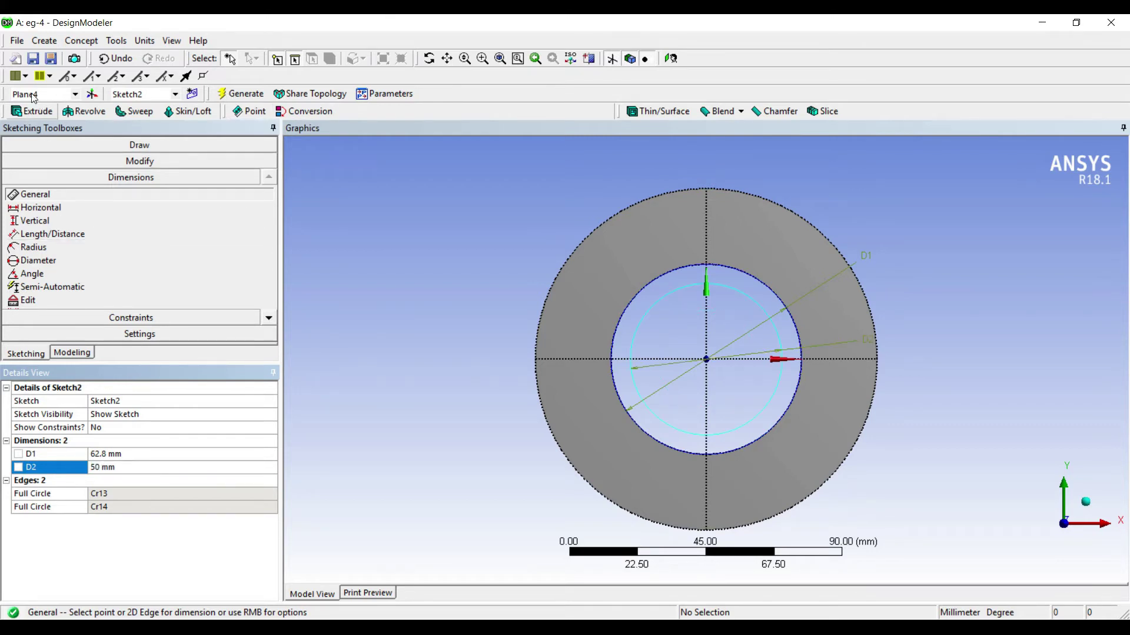
# Step: Extrude the two-circle bore sketch 100 mm in the reversed direction as an Add Frozen body and generate it
pyautogui.click(32, 111)
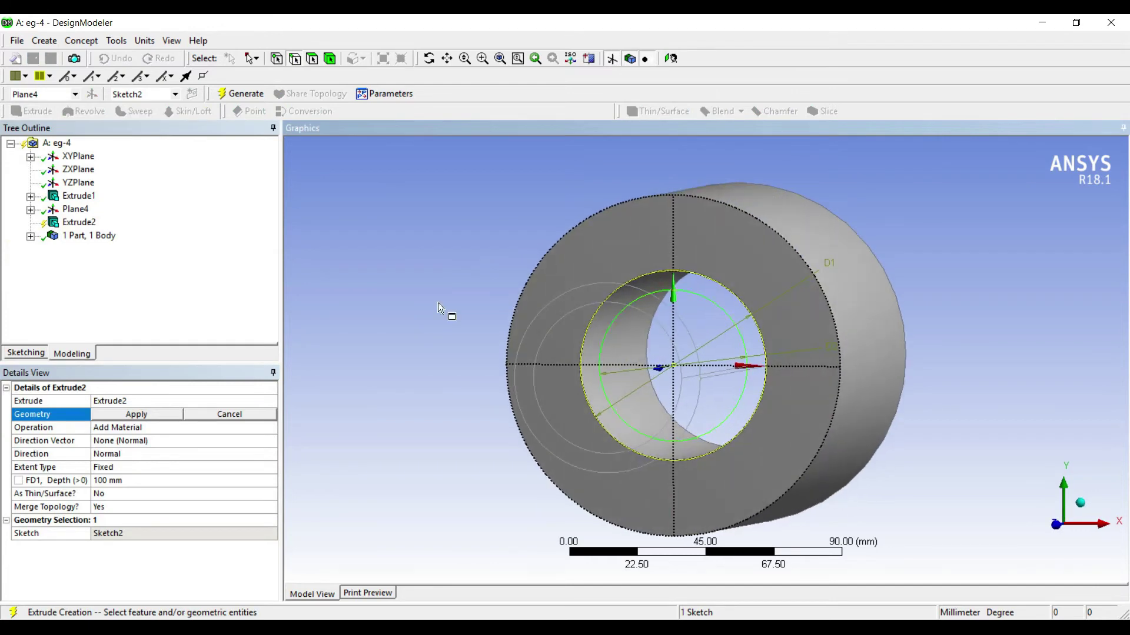
pyautogui.moveTo(564, 358); pyautogui.dragTo(503, 355, button='middle')
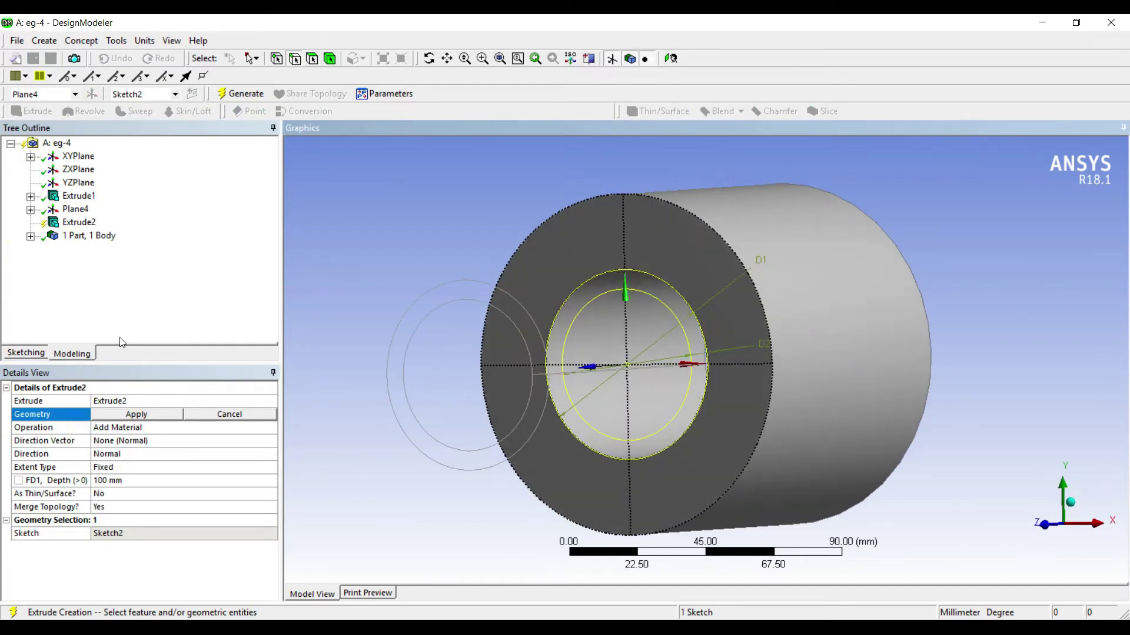
pyautogui.click(136, 414)
pyautogui.click(185, 428)
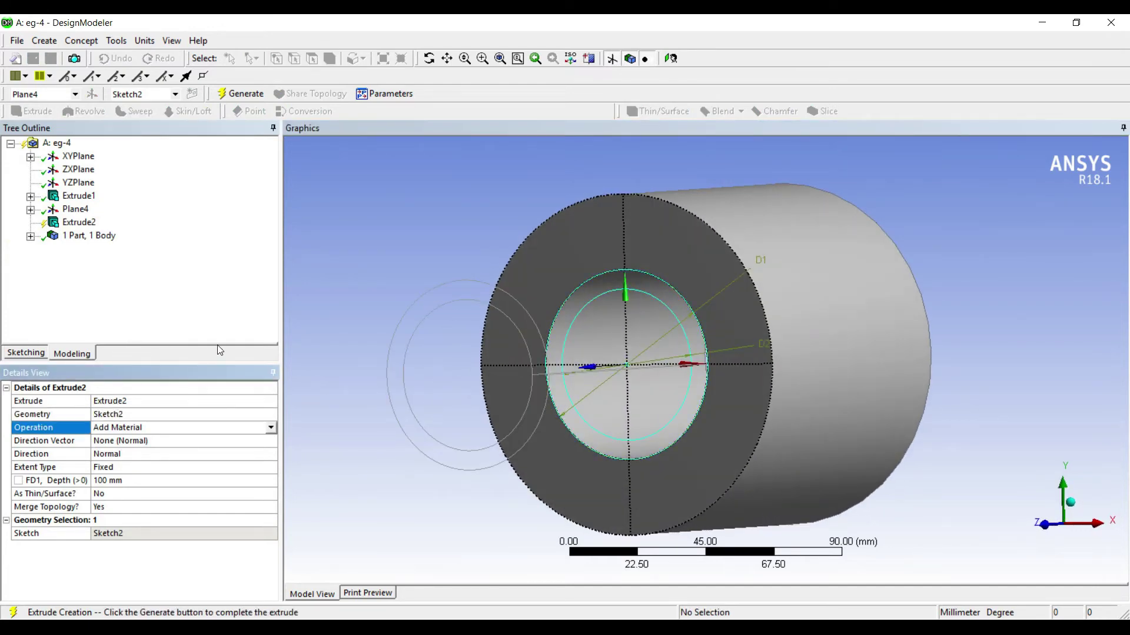
pyautogui.click(271, 428)
pyautogui.press('Up')
pyautogui.press('Return')
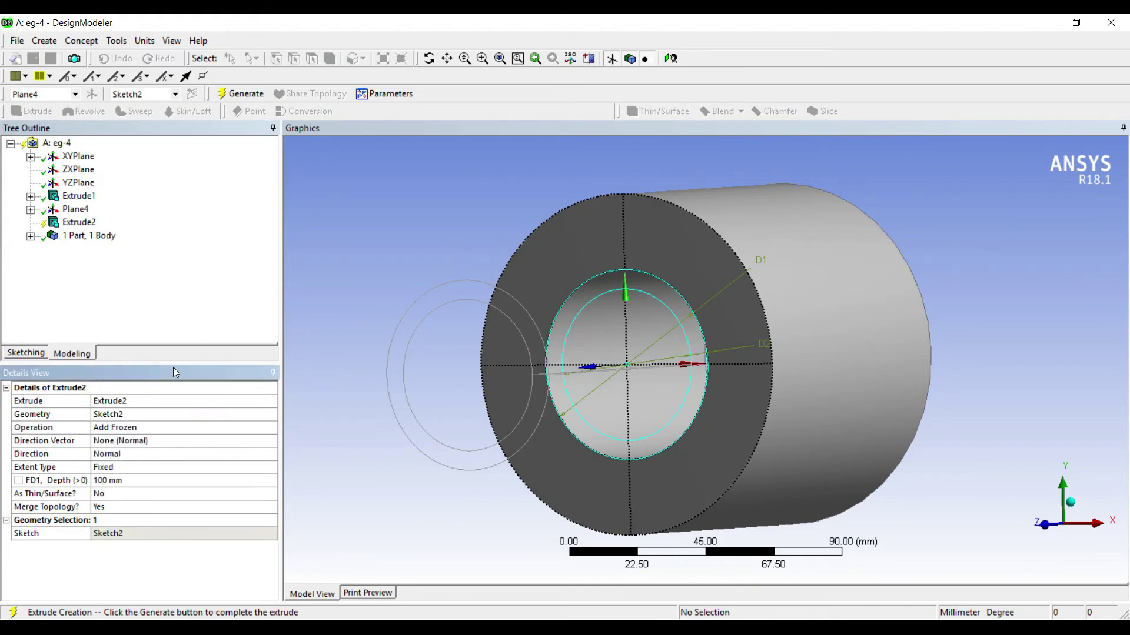
pyautogui.click(174, 454)
pyautogui.click(270, 454)
pyautogui.click(206, 477)
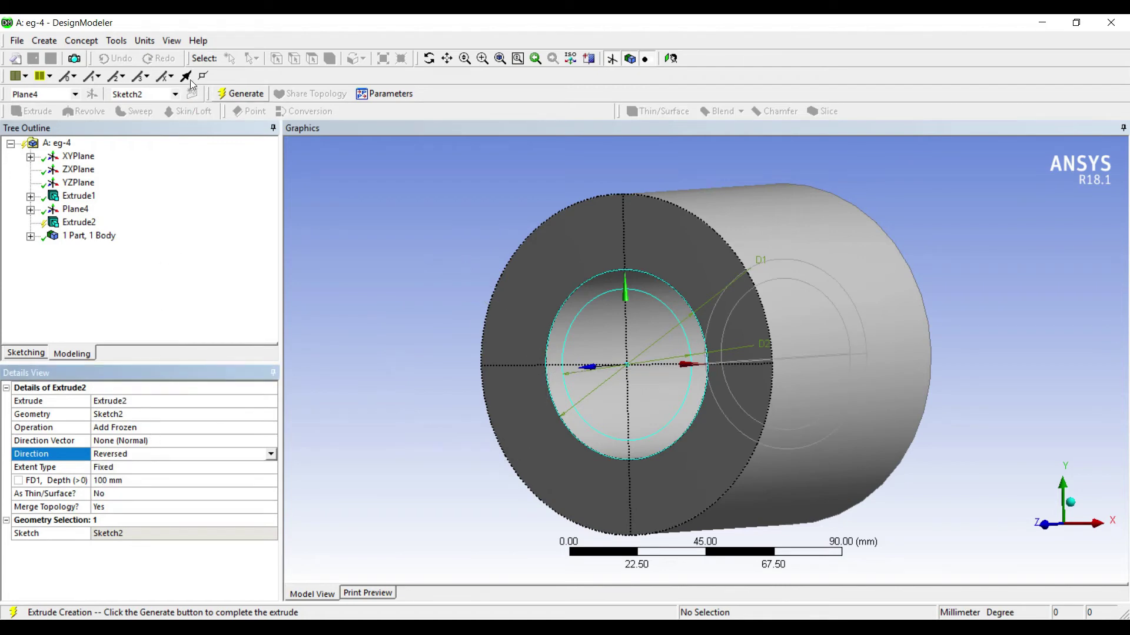
pyautogui.click(239, 93)
pyautogui.moveTo(668, 312); pyautogui.dragTo(625, 179, button='middle')
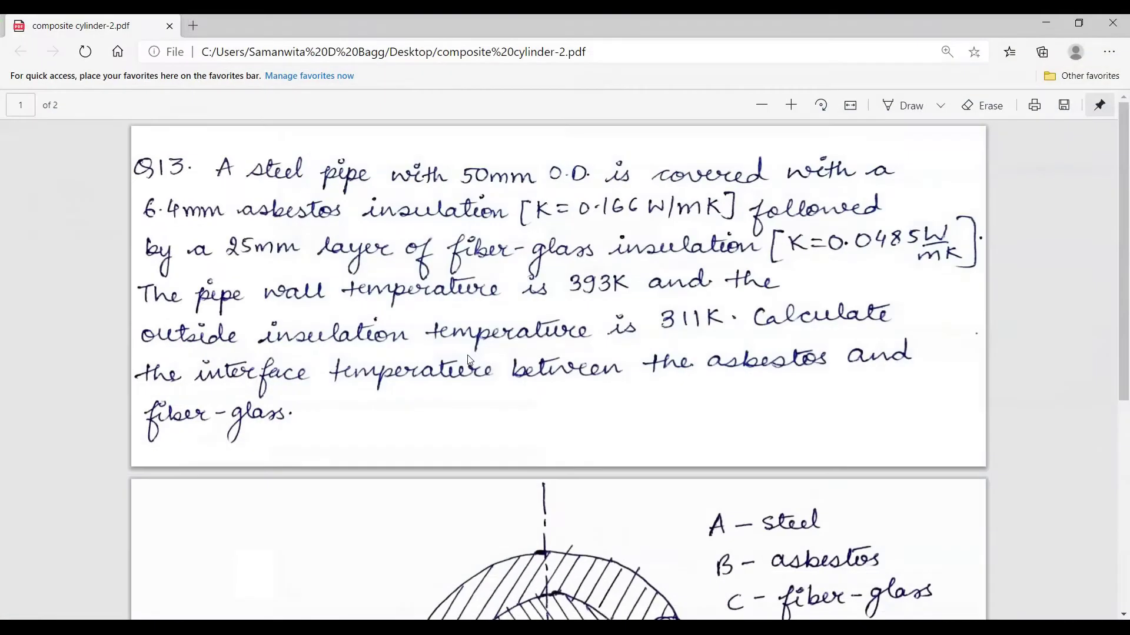
# Step: Create and generate another plane from the outer cylinder's front annular face for the core sketch
pyautogui.scroll(-5, 522, 169)
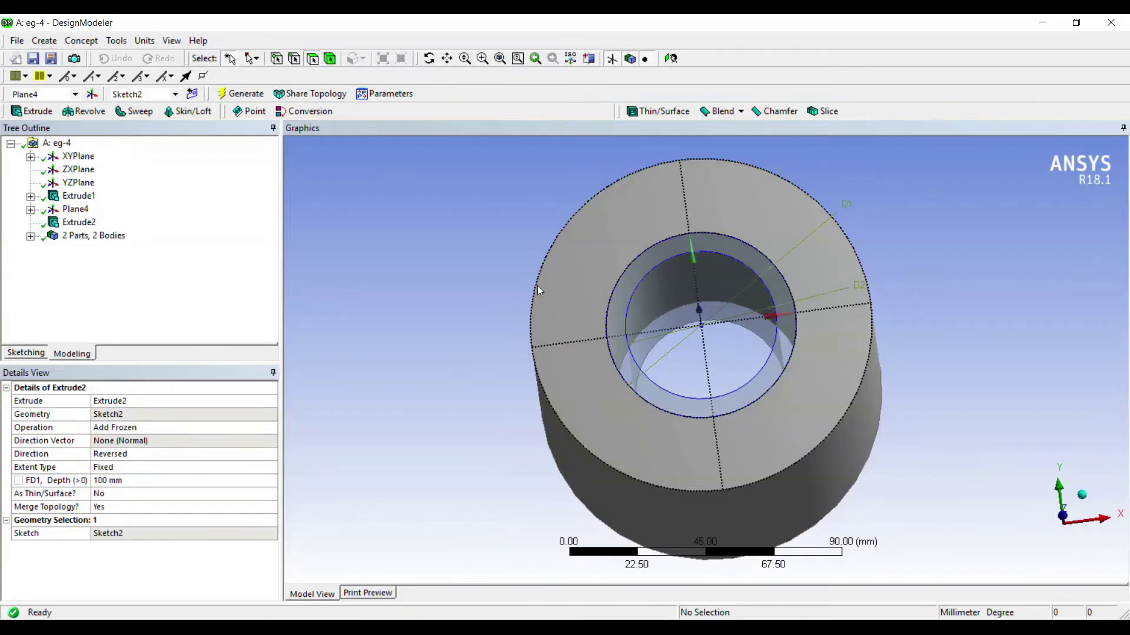
pyautogui.click(597, 193)
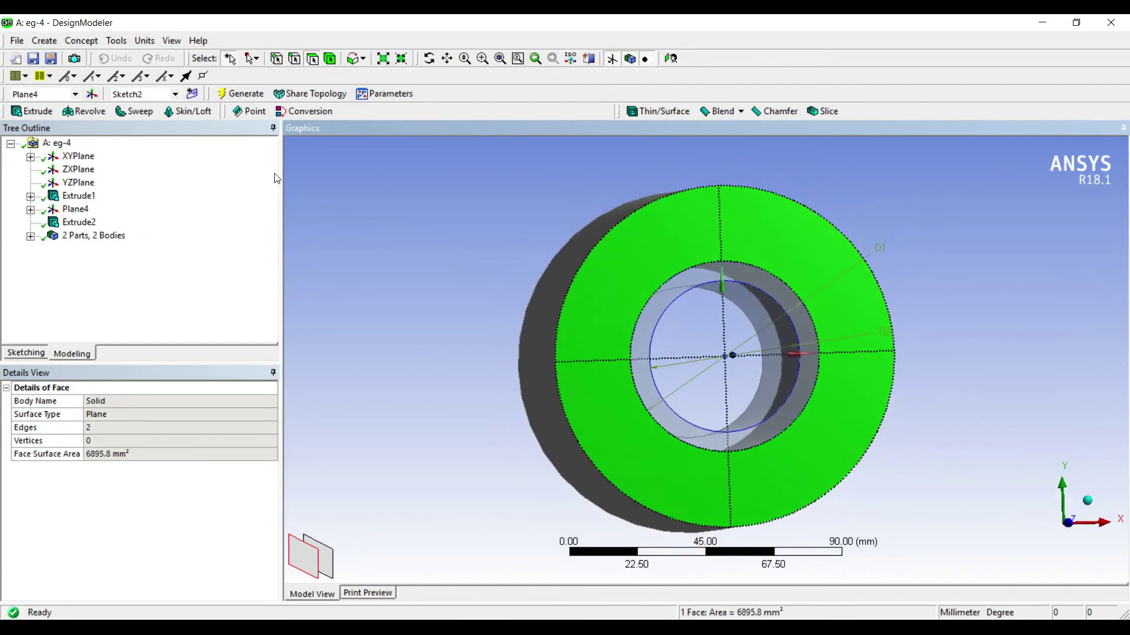
pyautogui.click(92, 94)
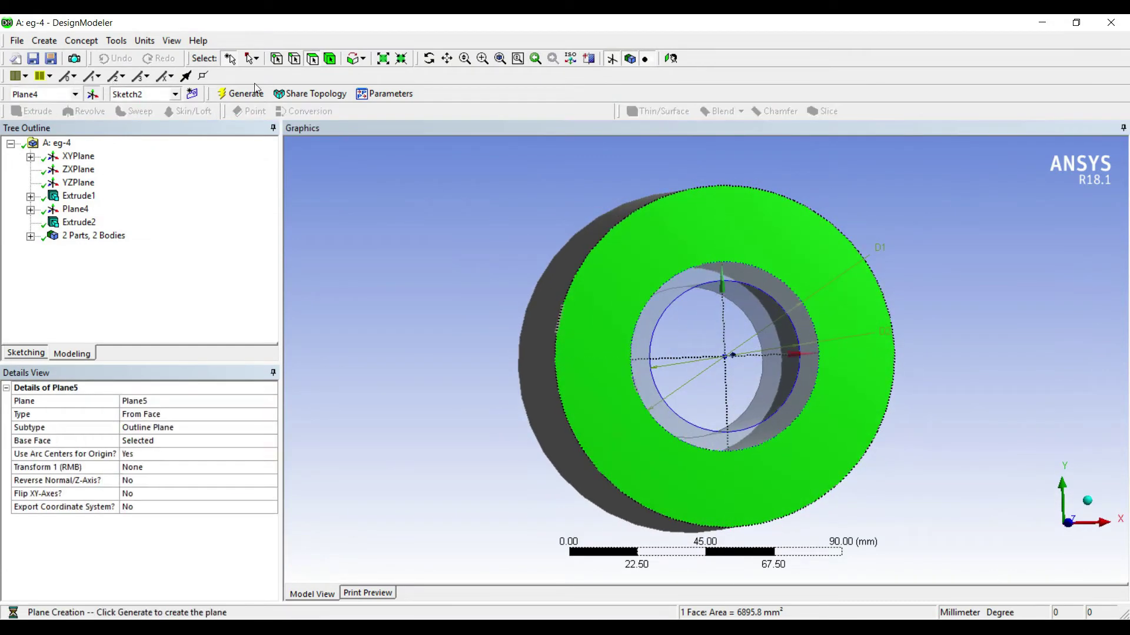
pyautogui.click(224, 93)
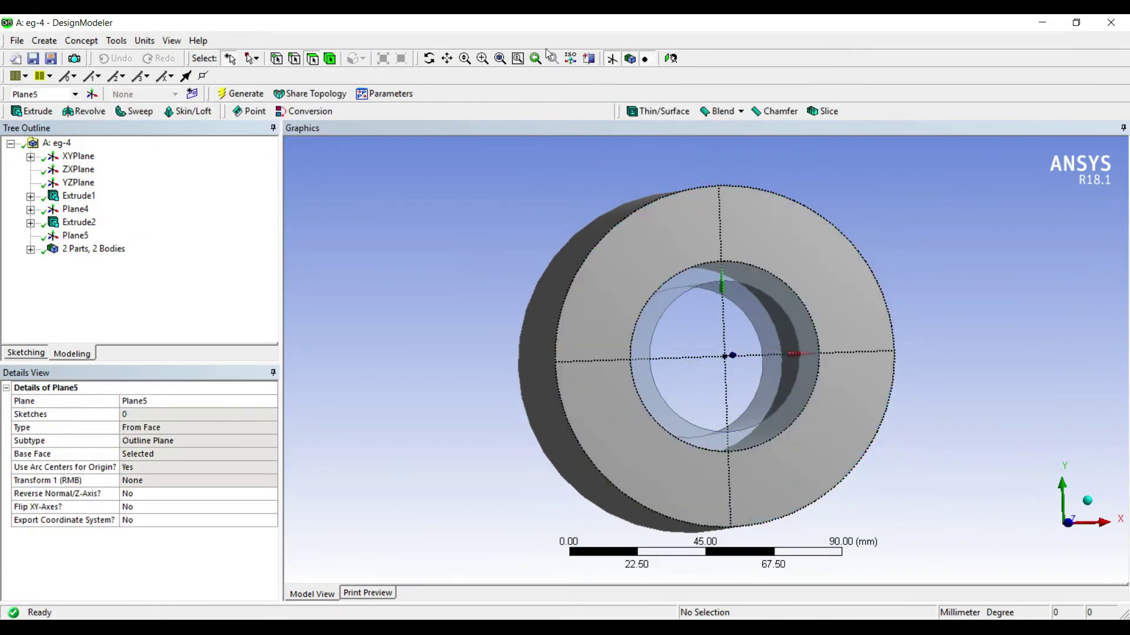
# Step: Sketch a circle about 45 mm in diameter at the new plane's origin, inside the inner ring
pyautogui.click(670, 59)
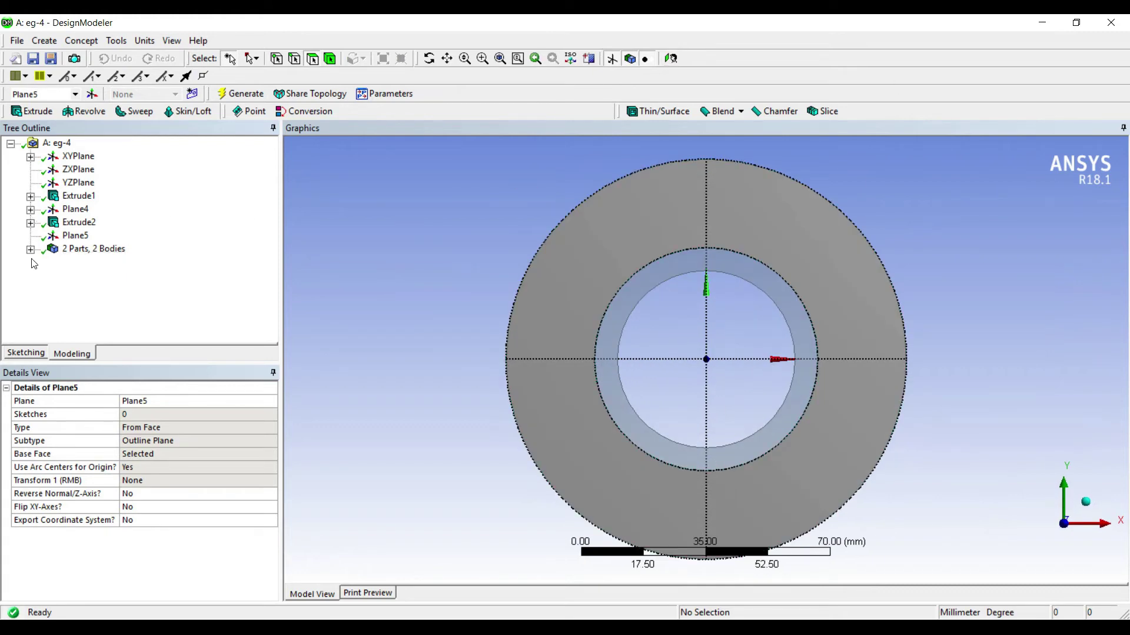
pyautogui.click(25, 353)
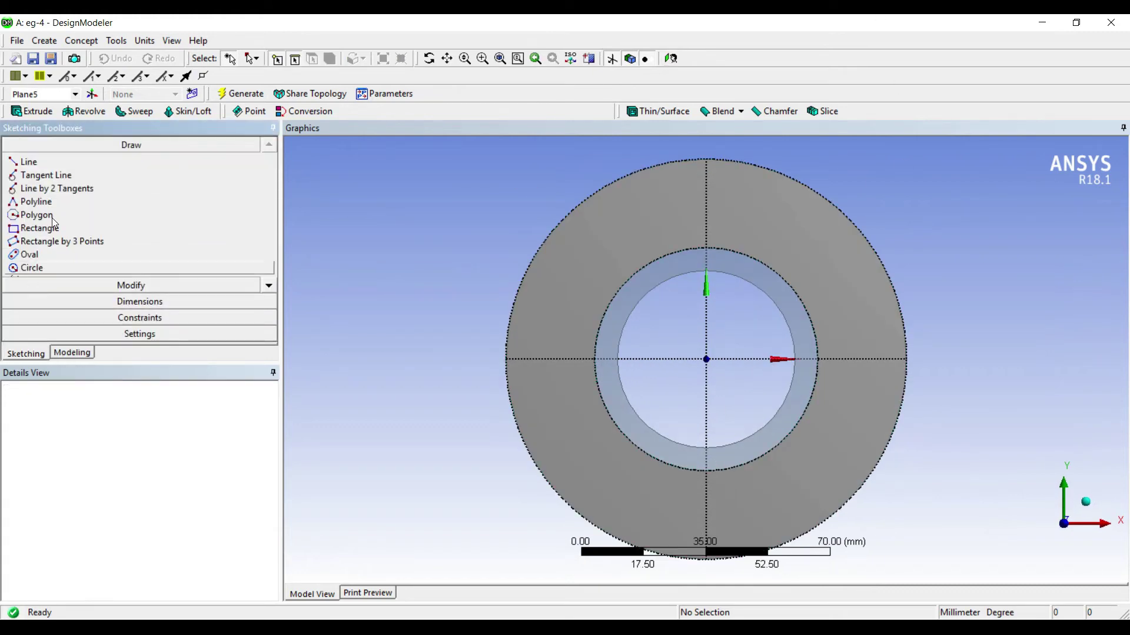
pyautogui.click(32, 268)
pyautogui.click(706, 359)
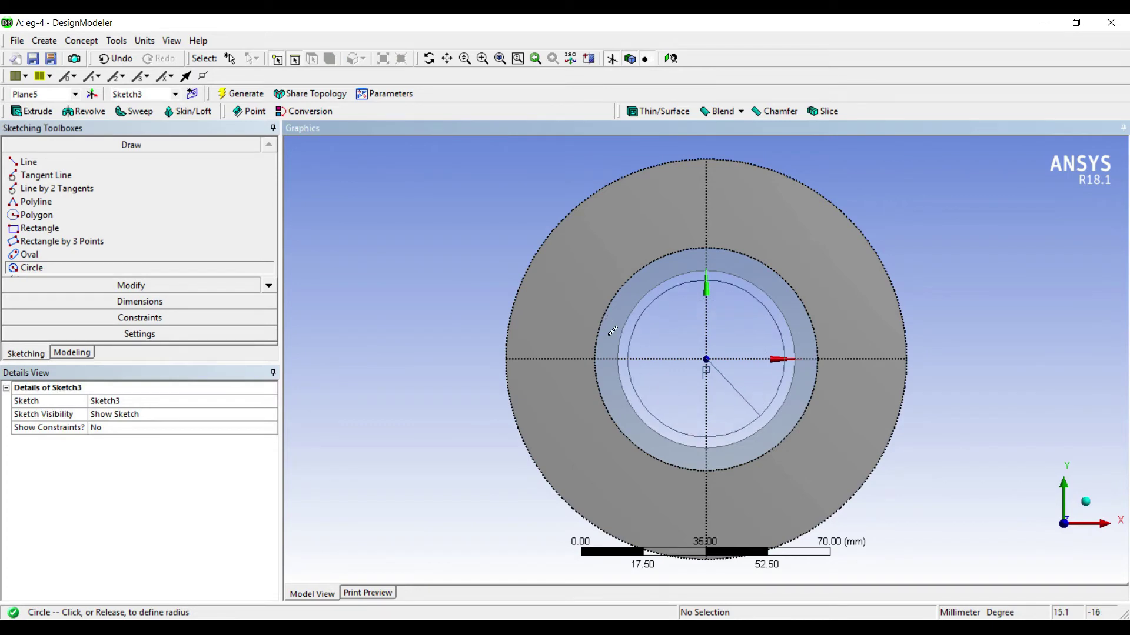
pyautogui.click(760, 416)
# Step: Dimension the core circle's diameter and set it to 50 mm
pyautogui.click(126, 301)
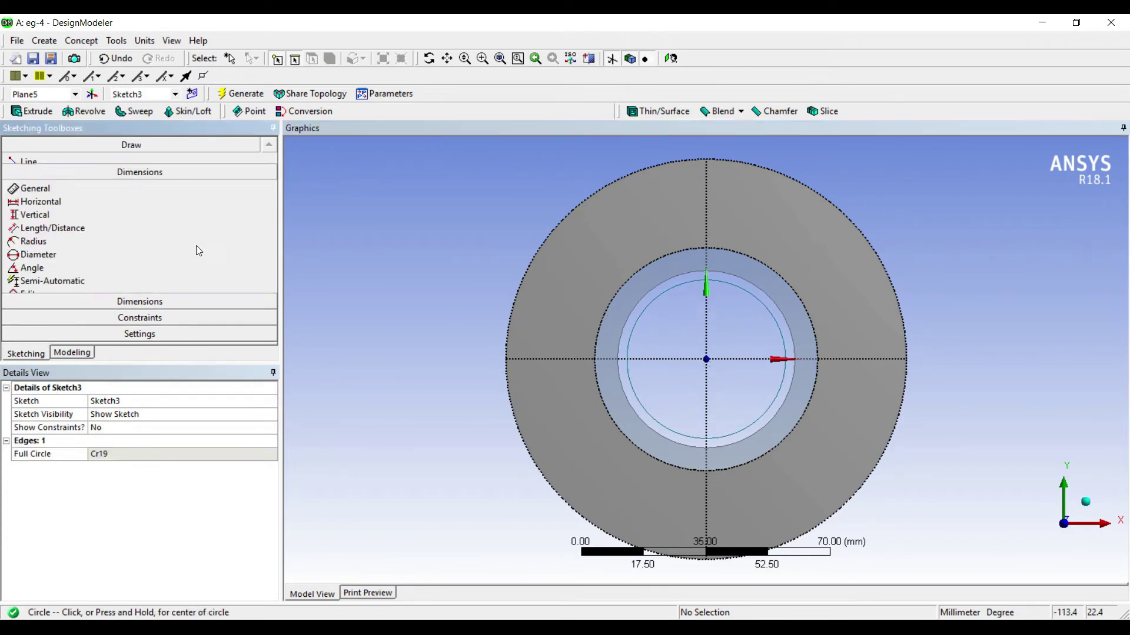
pyautogui.click(754, 296)
pyautogui.click(939, 219)
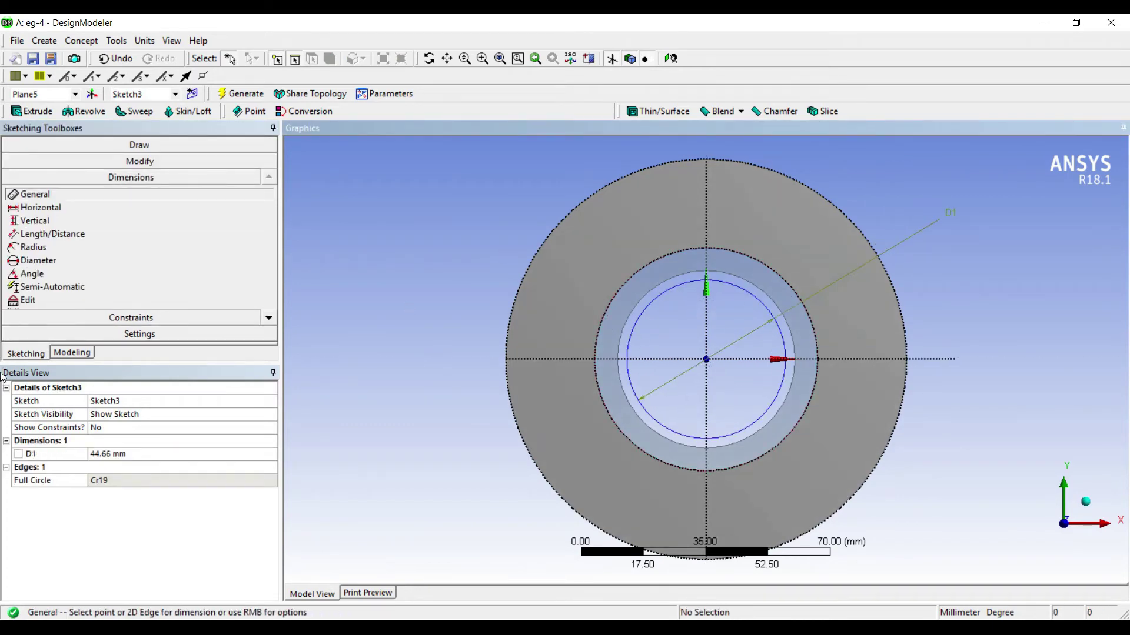
pyautogui.write('50')
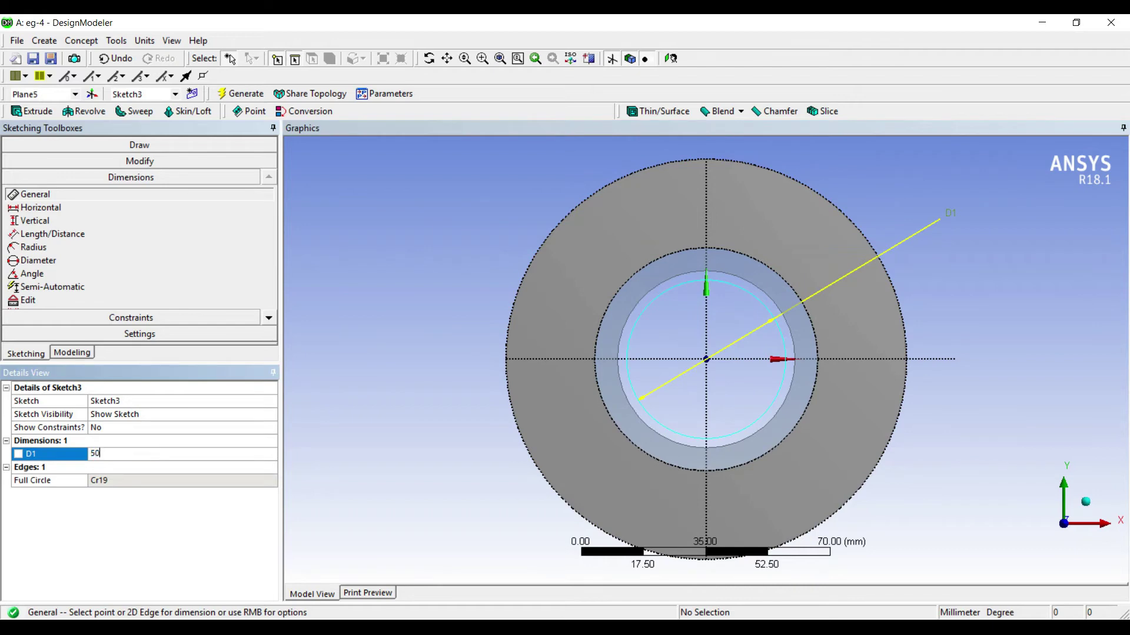
pyautogui.press('Return')
# Step: Extrude the core circle 100 mm in the reversed direction with Add Material and generate the solid core
pyautogui.click(53, 110)
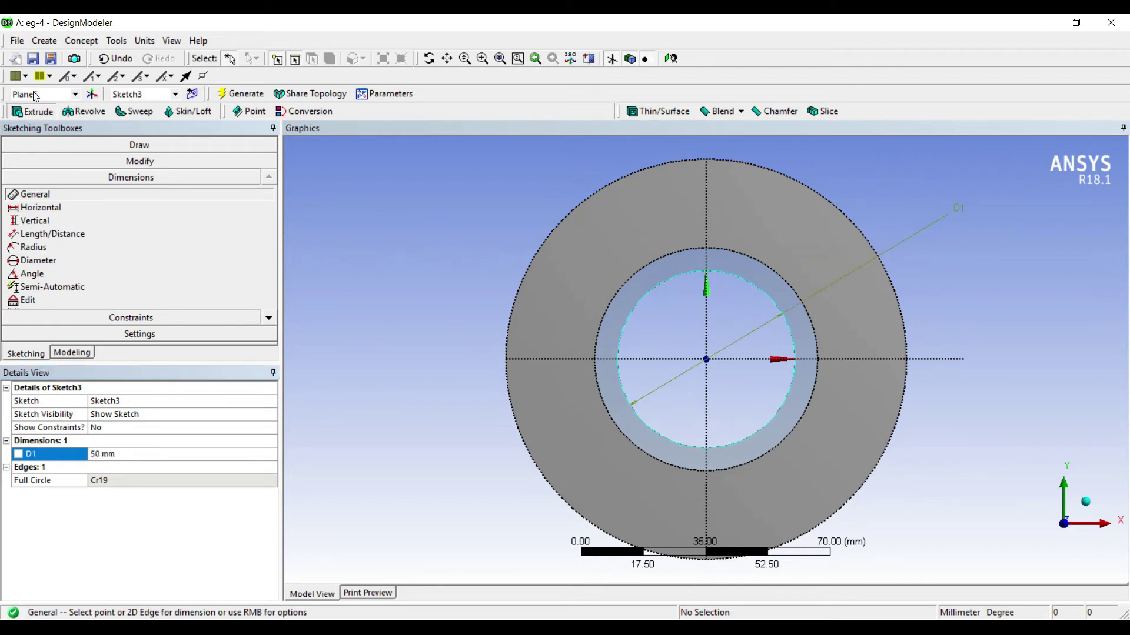
pyautogui.moveTo(520, 327); pyautogui.dragTo(410, 337, button='middle')
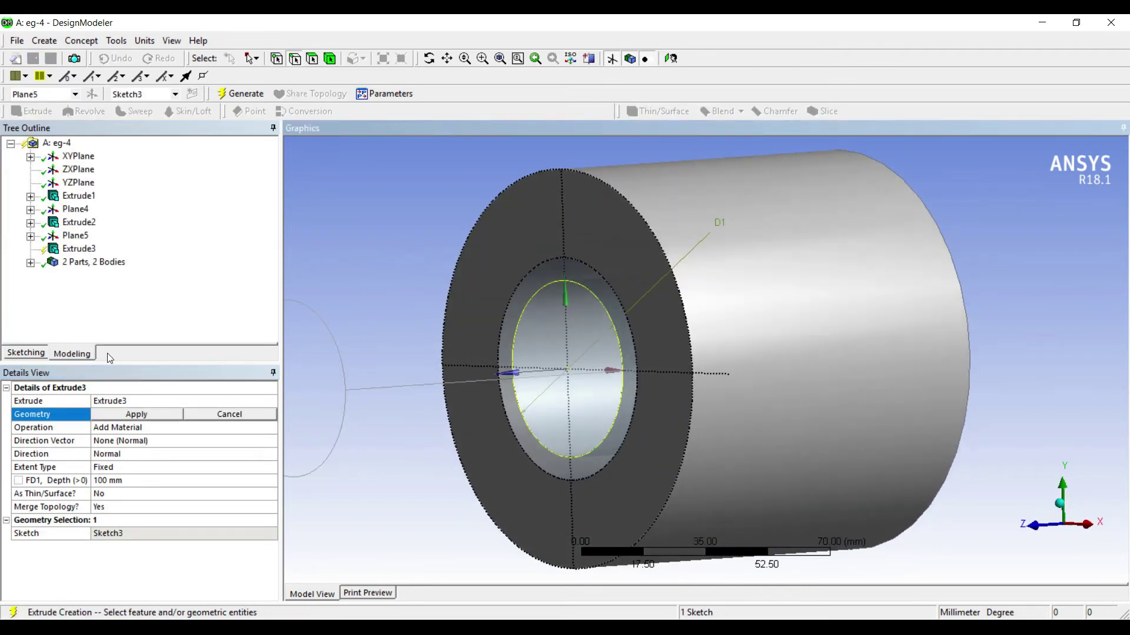
pyautogui.click(112, 334)
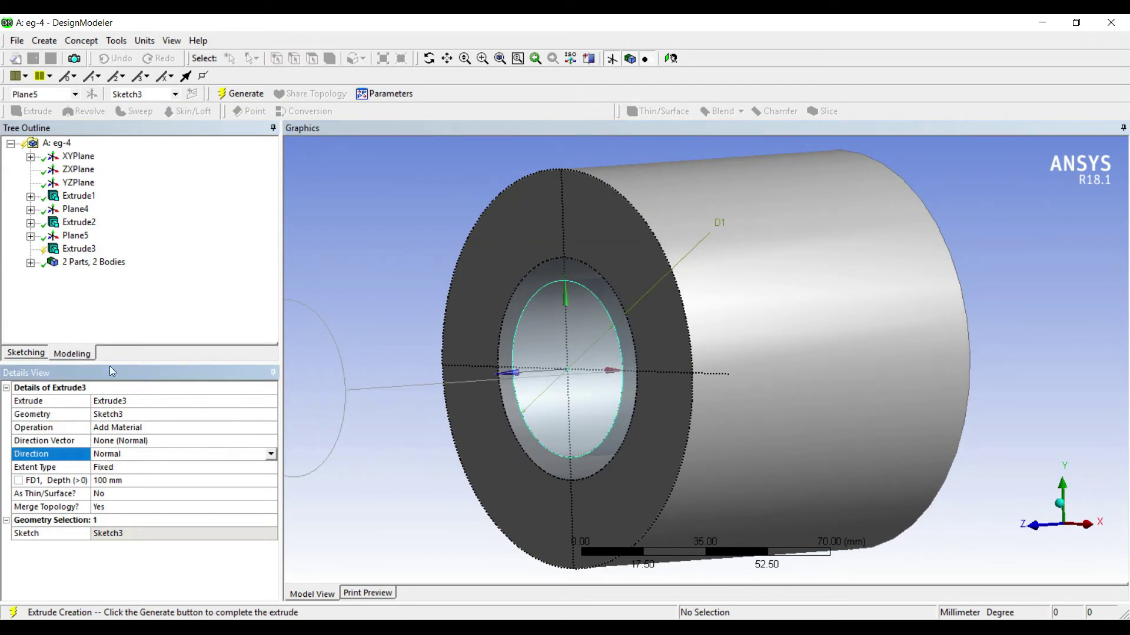
pyautogui.click(270, 454)
pyautogui.click(193, 475)
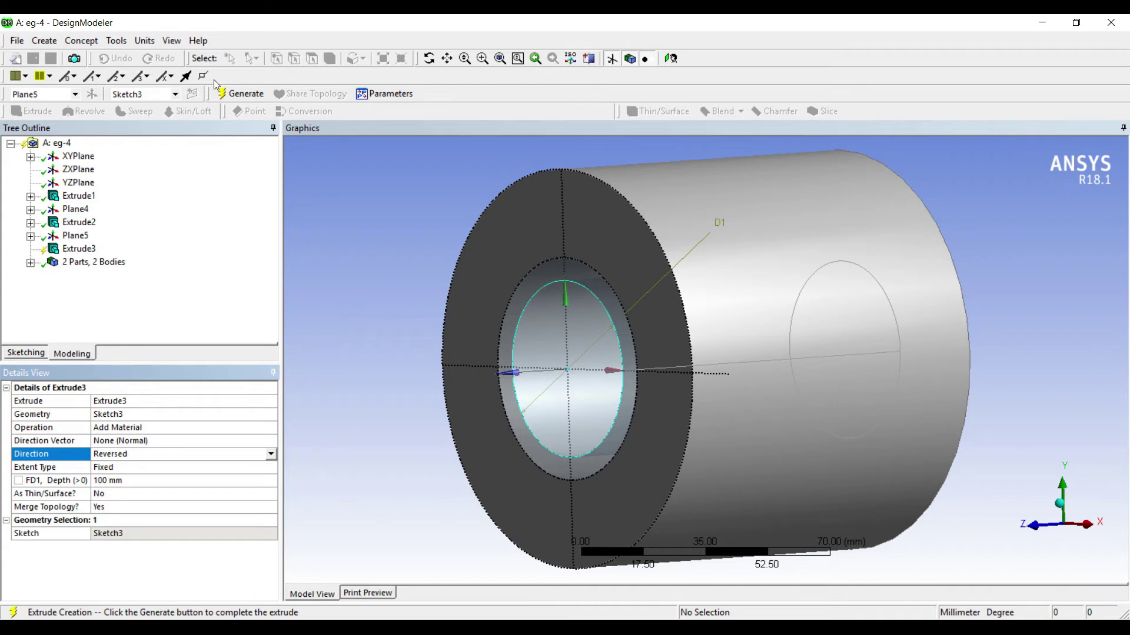
pyautogui.click(240, 94)
pyautogui.moveTo(535, 363)
pyautogui.mouseDown(button='middle')
pyautogui.moveTo(669, 337)
pyautogui.moveTo(538, 273)
pyautogui.mouseUp(button='middle')
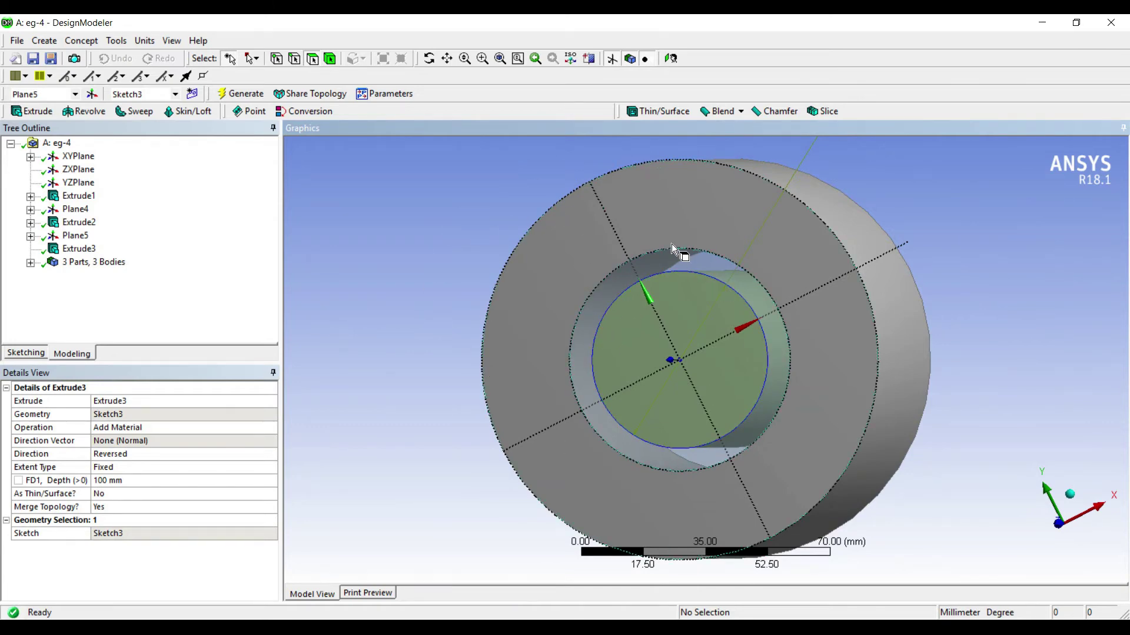
pyautogui.moveTo(672, 243); pyautogui.dragTo(673, 214, button='middle')
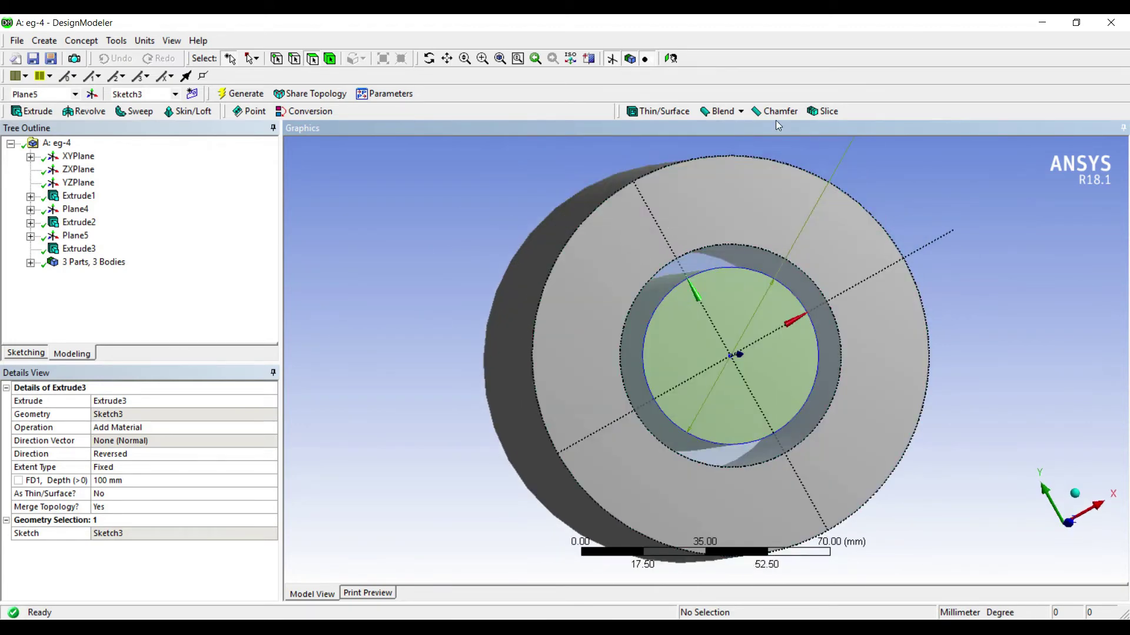
# Step: Switch to Workbench and view the General Materials library in the engineering data sources
pyautogui.click(1041, 22)
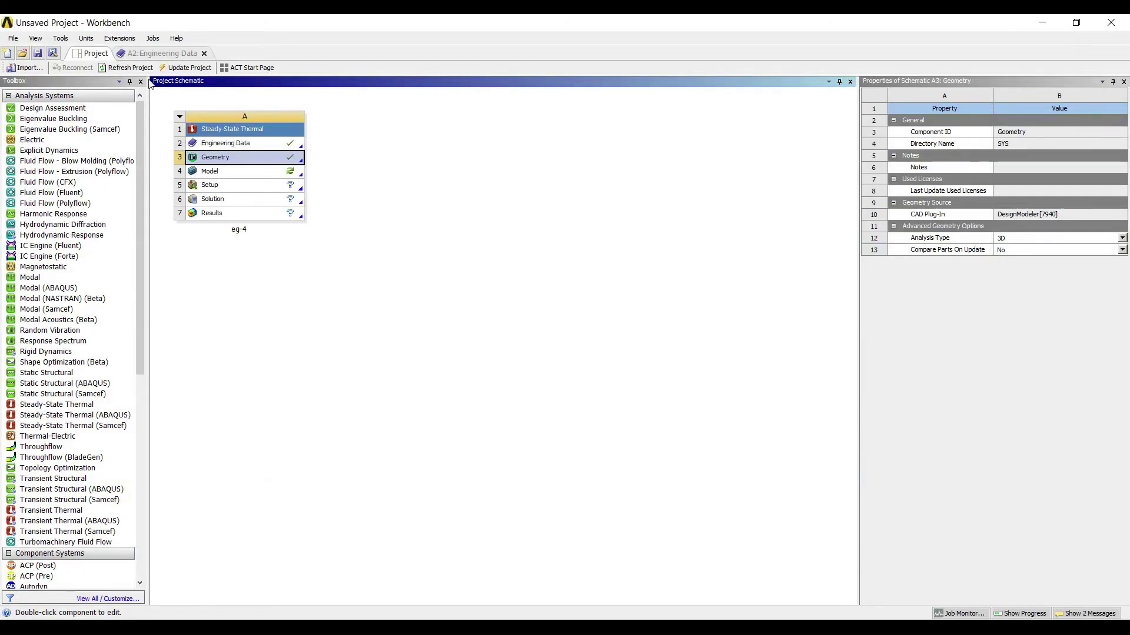
pyautogui.click(145, 53)
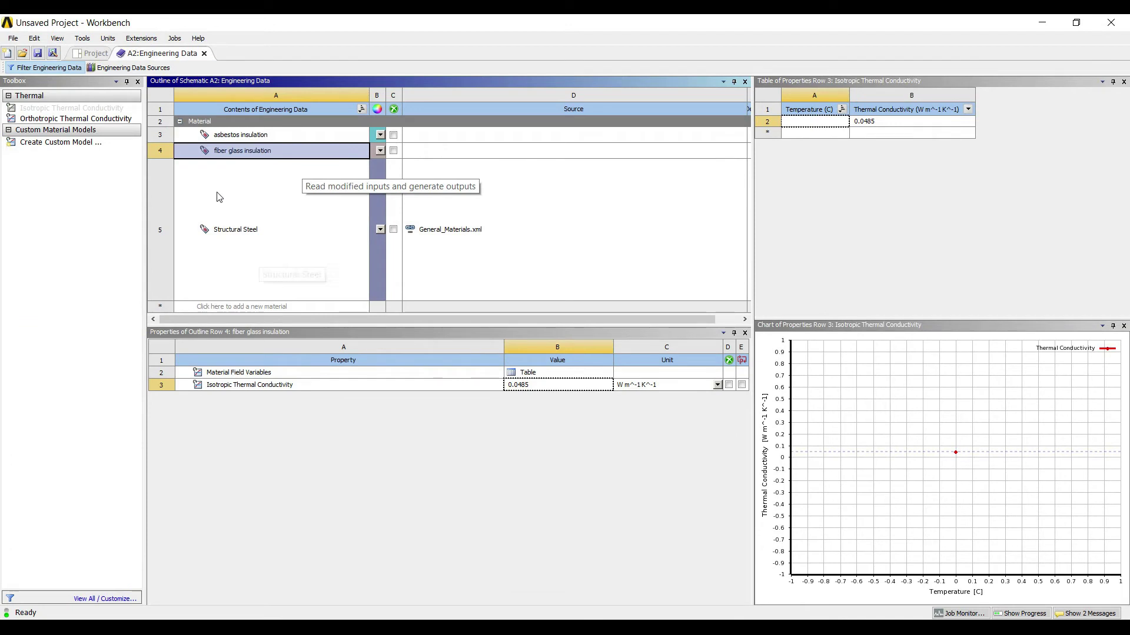
pyautogui.click(97, 67)
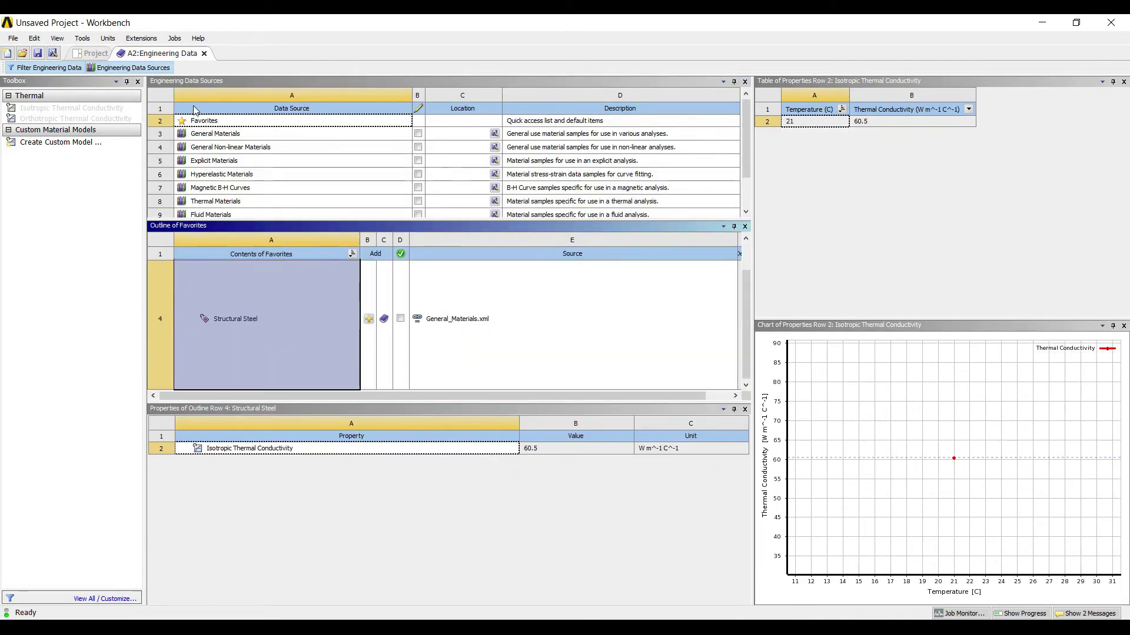
pyautogui.click(199, 133)
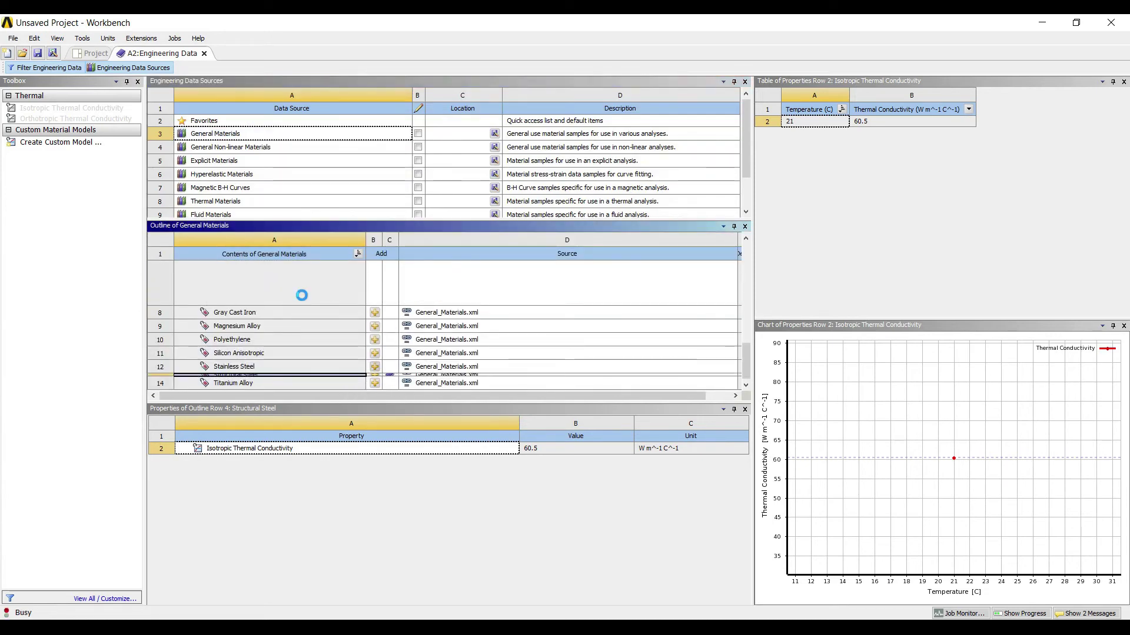
# Step: Update the project and open the Steady-State Thermal system's model in Mechanical
pyautogui.click(76, 53)
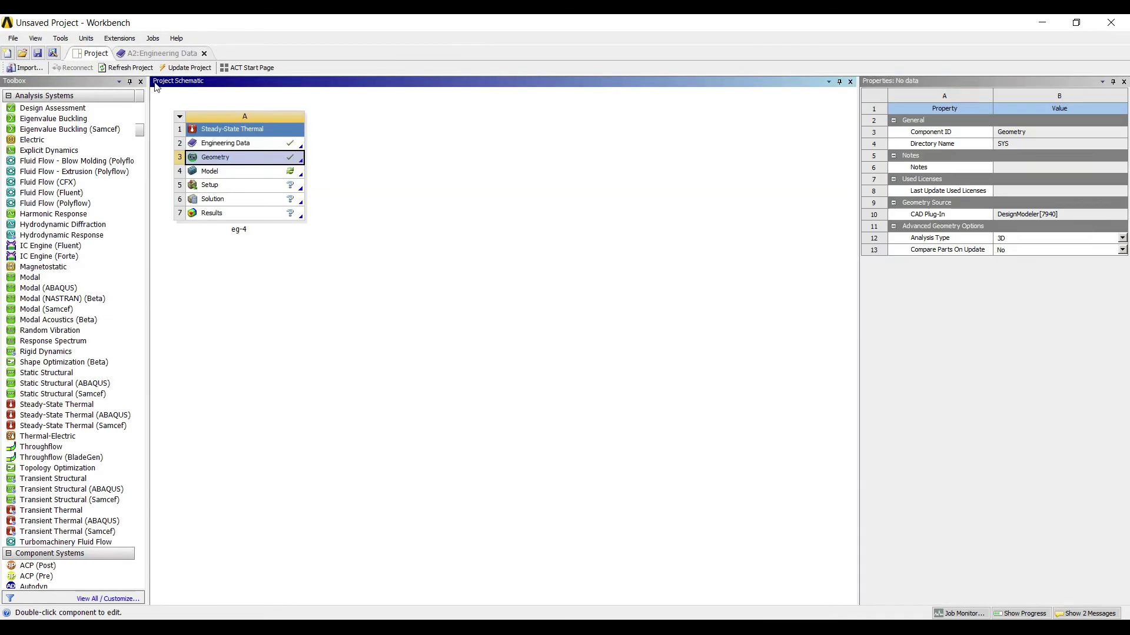
pyautogui.click(186, 68)
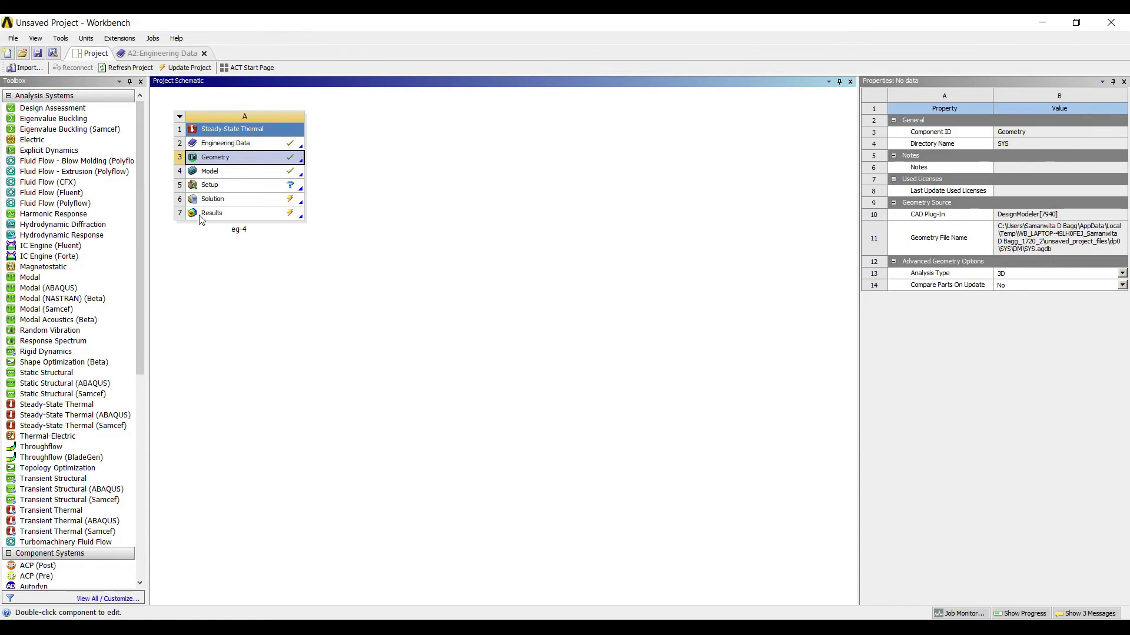
pyautogui.doubleClick(209, 171)
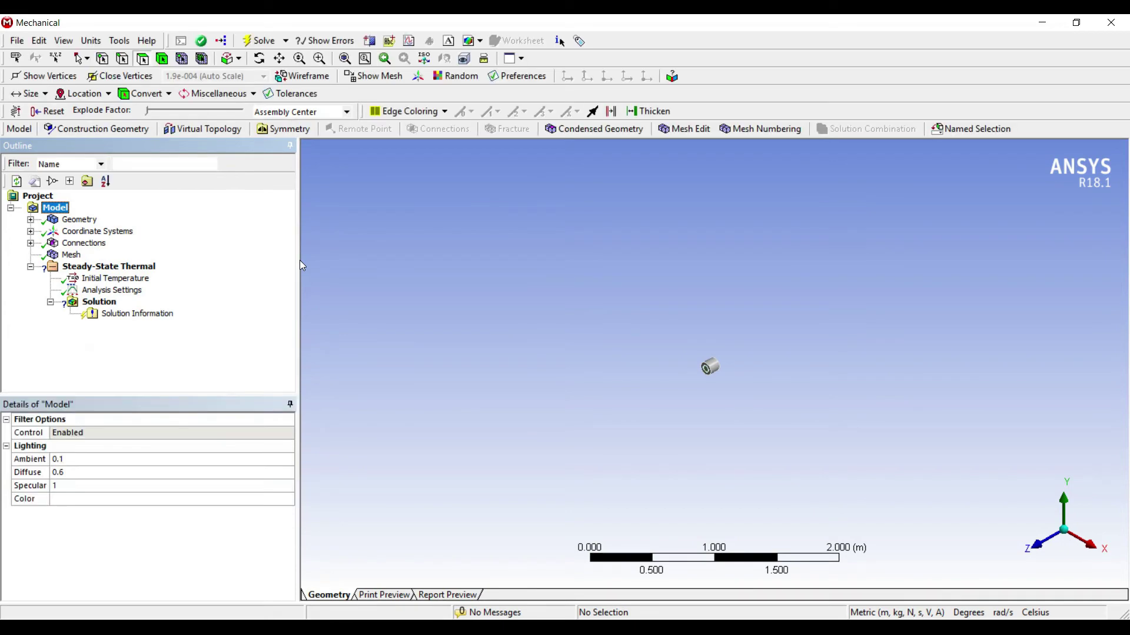
# Step: Set the model's unit system to Metric (mm, kg, N, s, mV, mA)
pyautogui.click(80, 40)
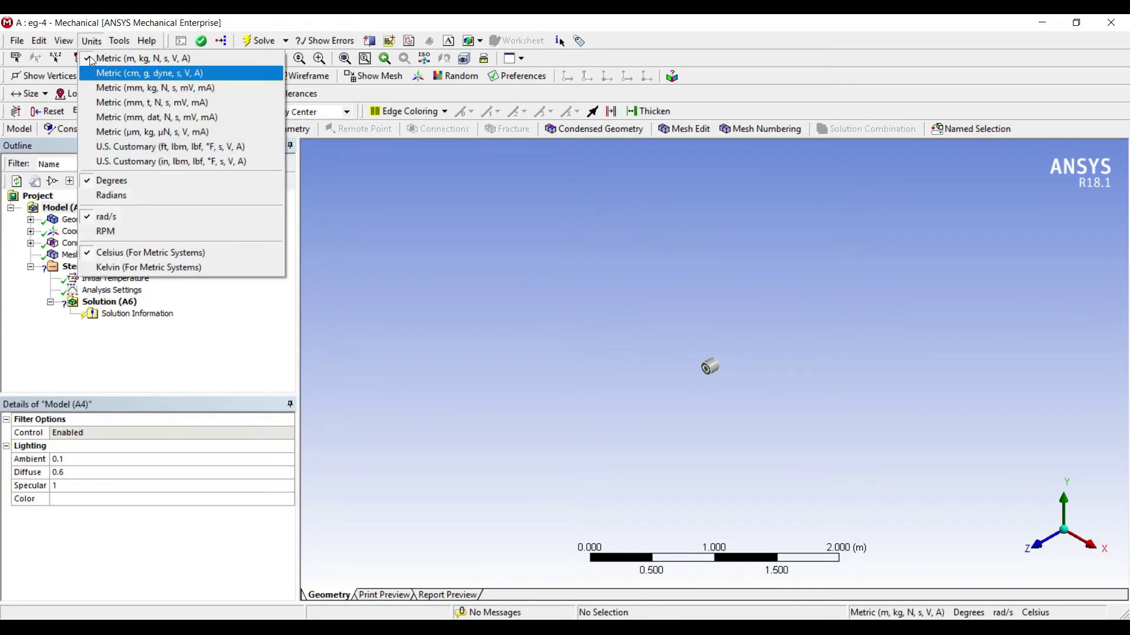
pyautogui.click(106, 88)
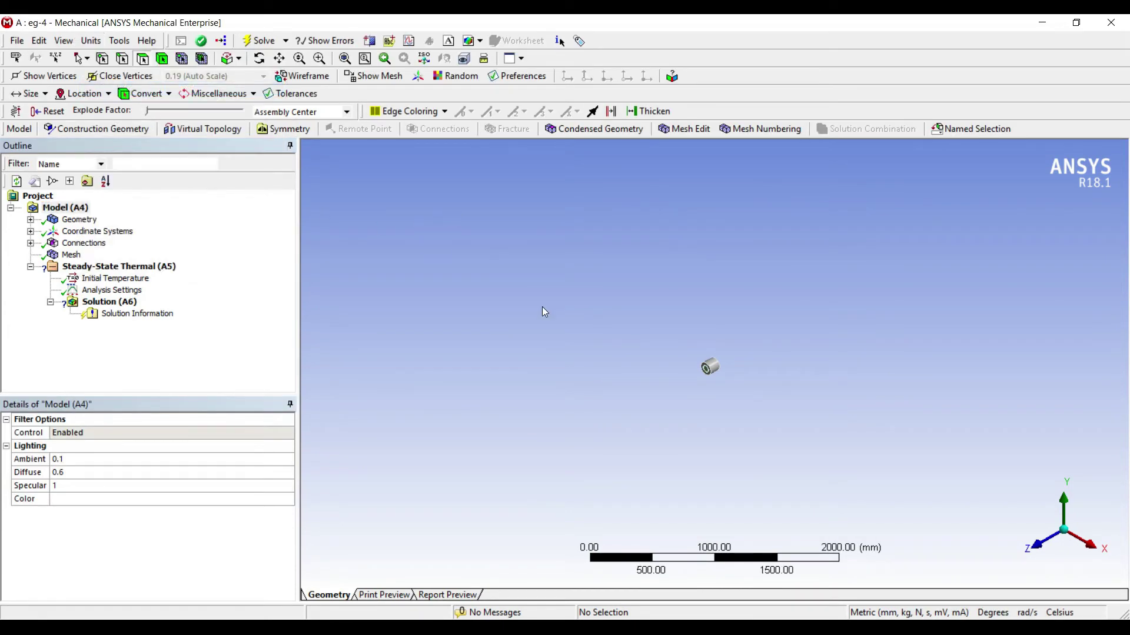
pyautogui.scroll(10, 599, 322)
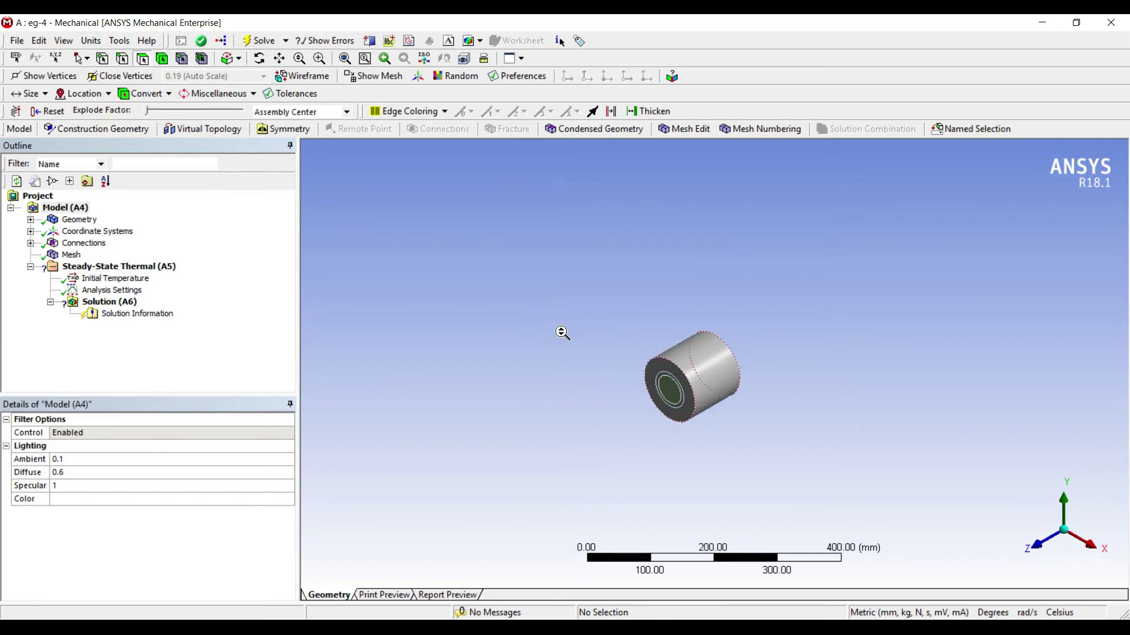
pyautogui.scroll(5, 563, 333)
pyautogui.moveTo(557, 379); pyautogui.dragTo(494, 407, button='middle')
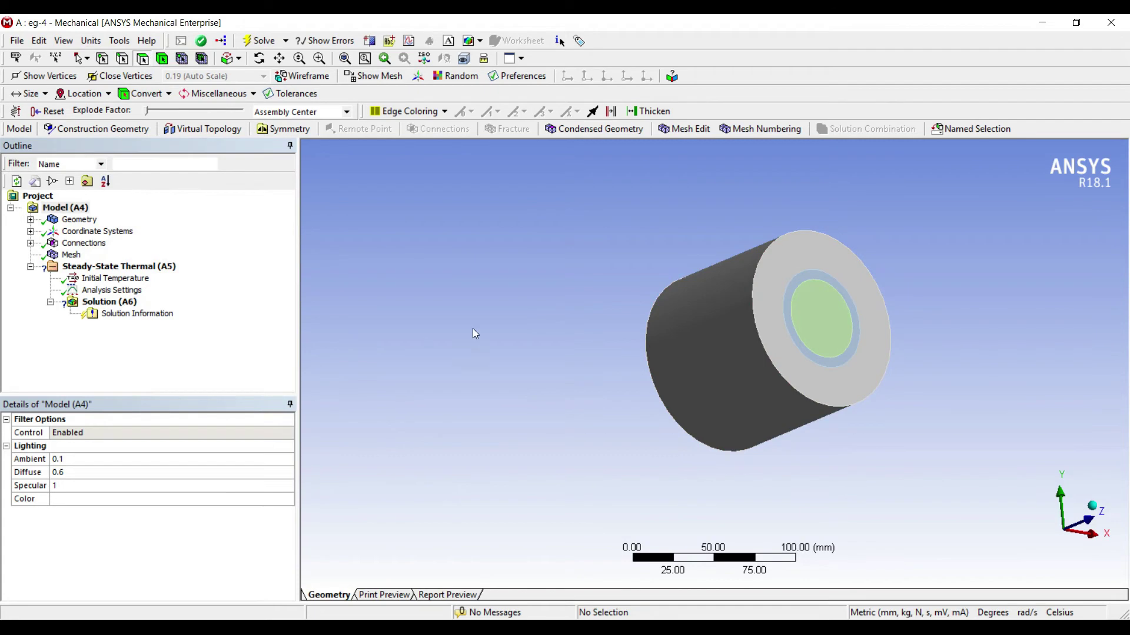
pyautogui.moveTo(475, 334); pyautogui.dragTo(524, 325, button='middle')
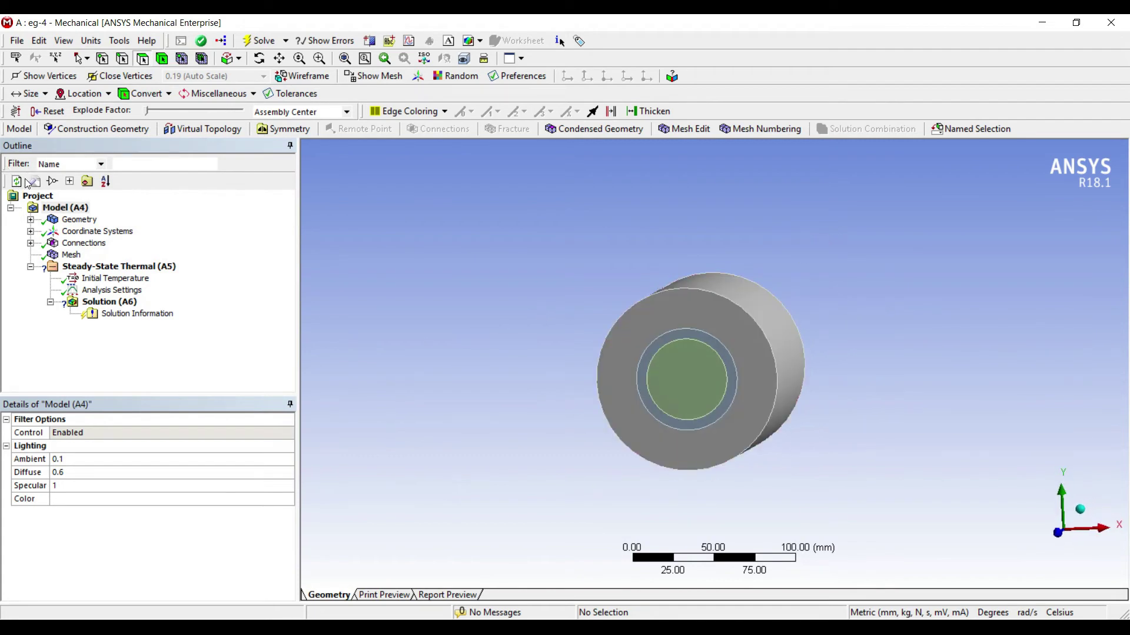
# Step: Assign the fiber glass insulation material to the outermost solid of the pipe model
pyautogui.click(30, 219)
pyautogui.click(76, 219)
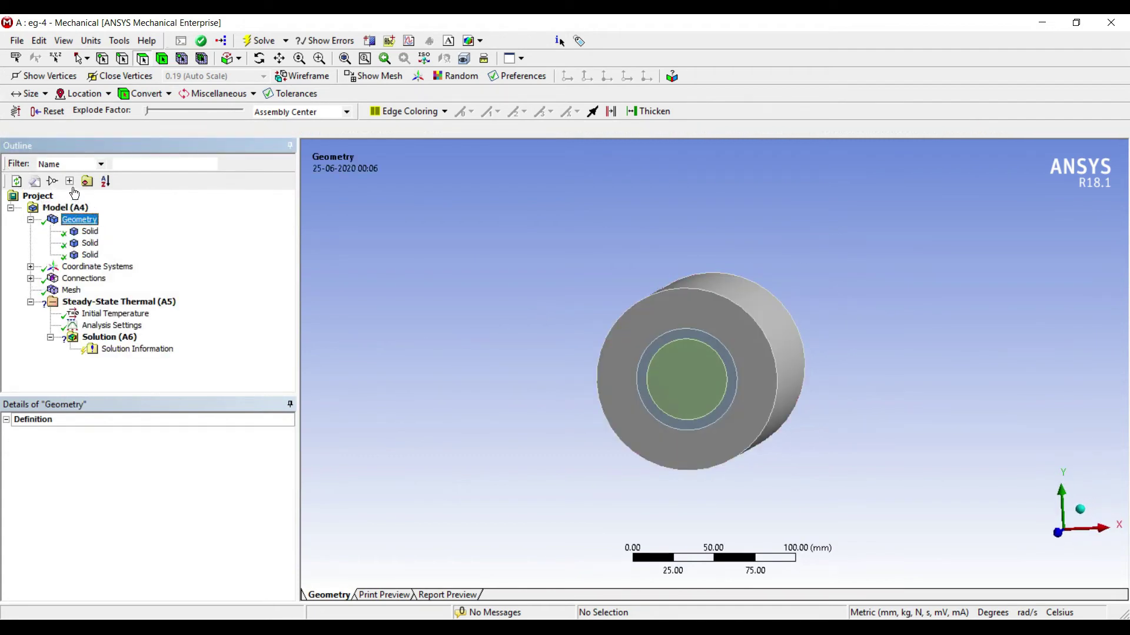
pyautogui.click(90, 231)
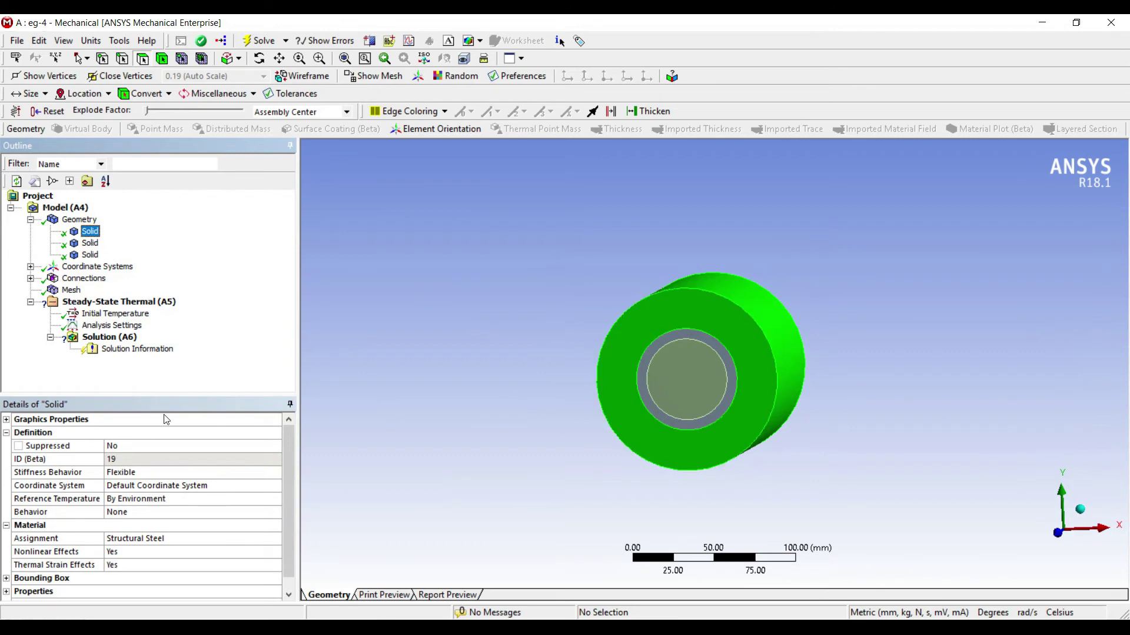
pyautogui.click(188, 437)
pyautogui.click(275, 539)
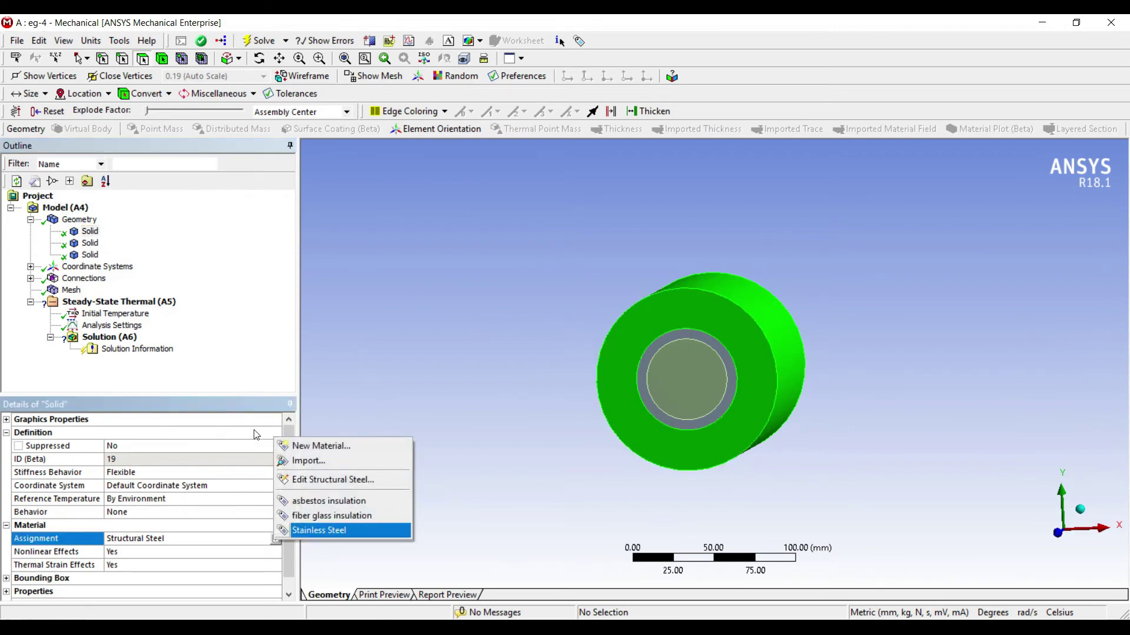
pyautogui.click(331, 515)
# Step: Assign the asbestos insulation material to the middle ring solid
pyautogui.click(90, 243)
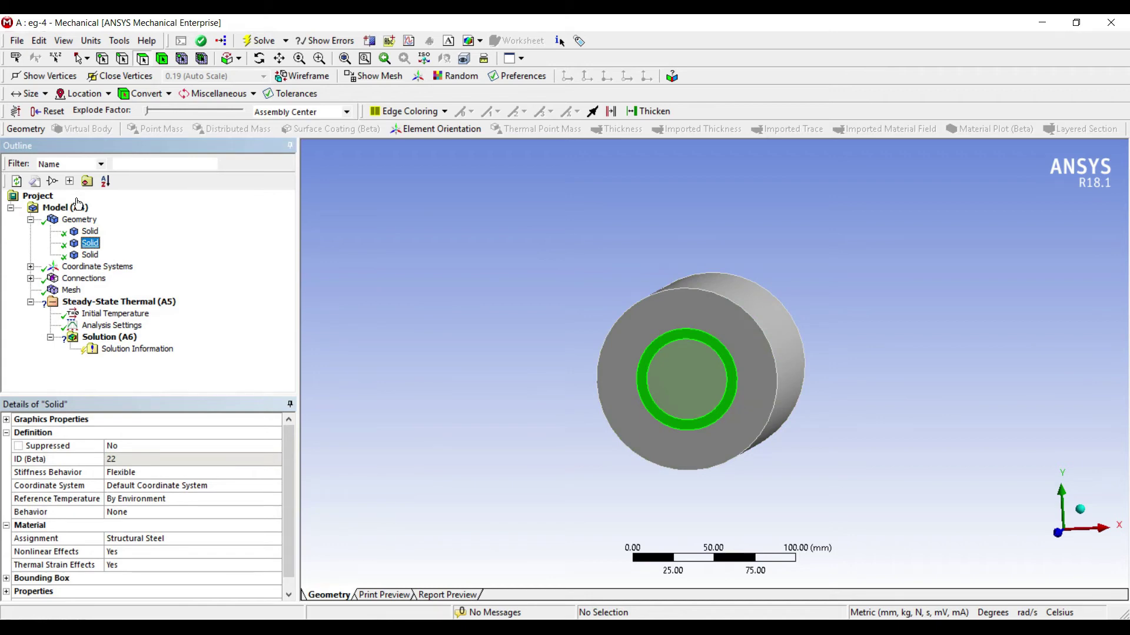
pyautogui.click(142, 440)
pyautogui.hotkey('alt', 'Down')
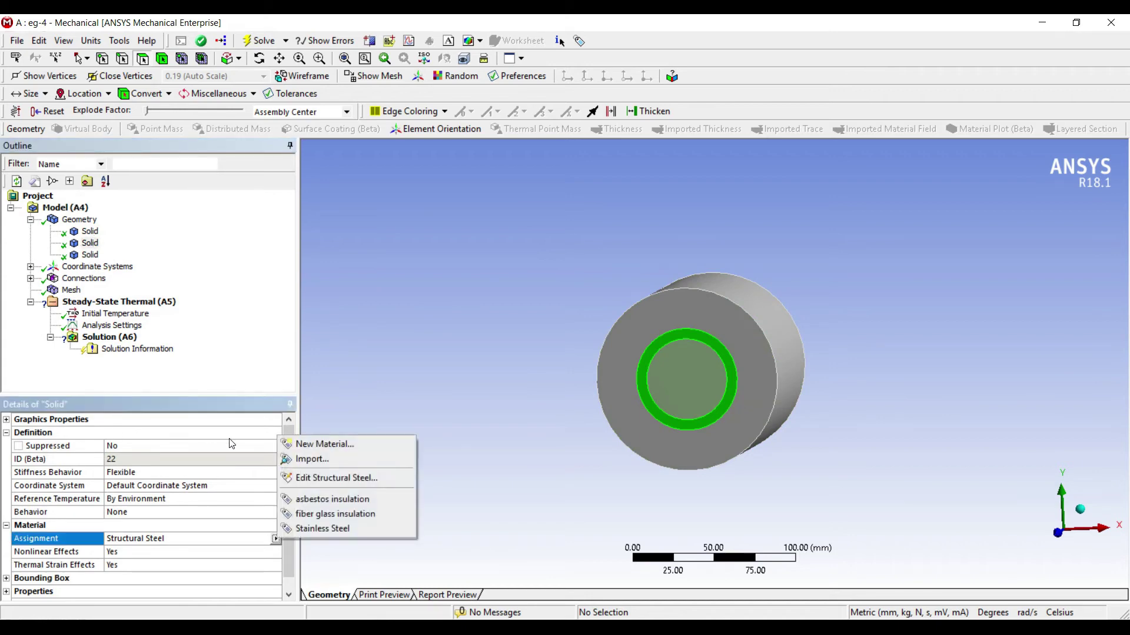
pyautogui.press('Down')
pyautogui.click(334, 499)
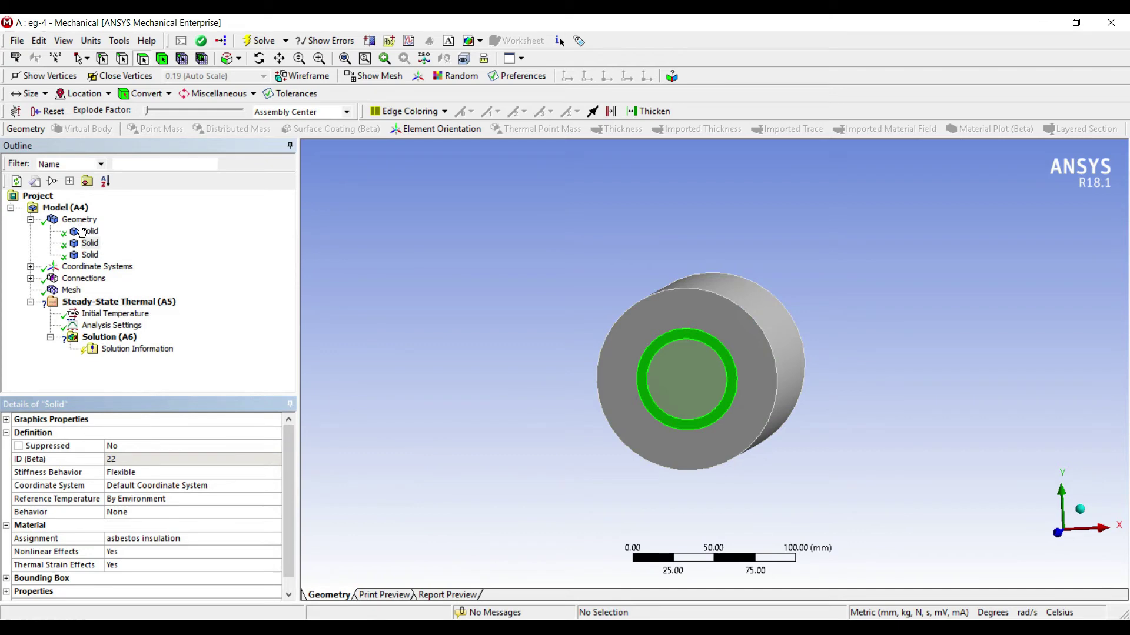
# Step: Assign Stainless Steel to the innermost core solid
pyautogui.click(90, 254)
pyautogui.click(170, 439)
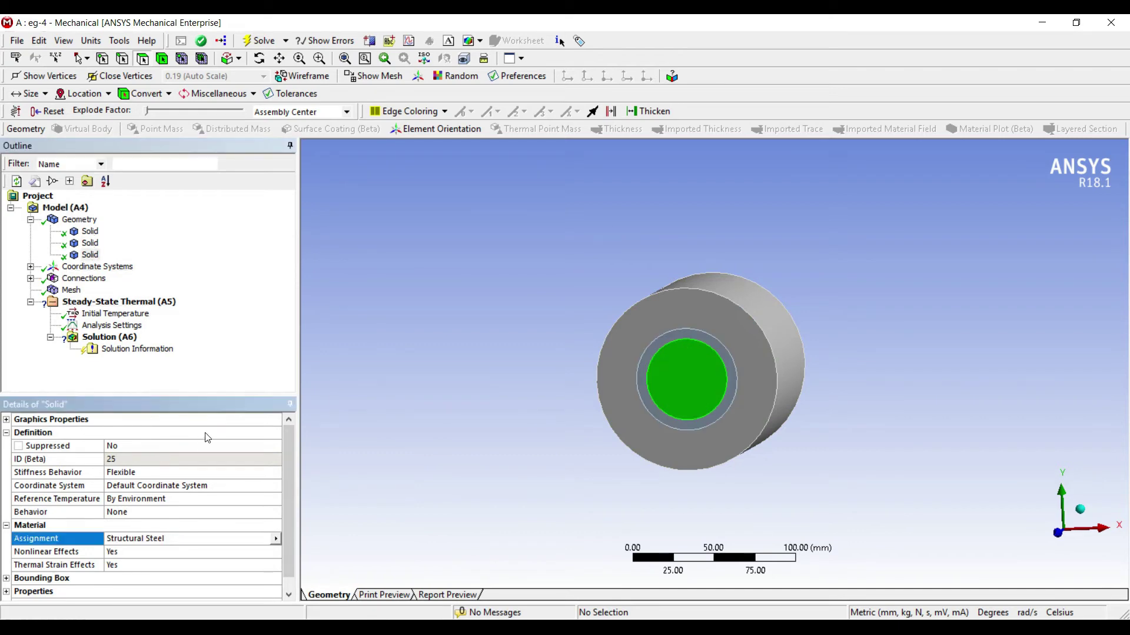
pyautogui.hotkey('alt', 'Down')
pyautogui.press('Down')
pyautogui.press('Return')
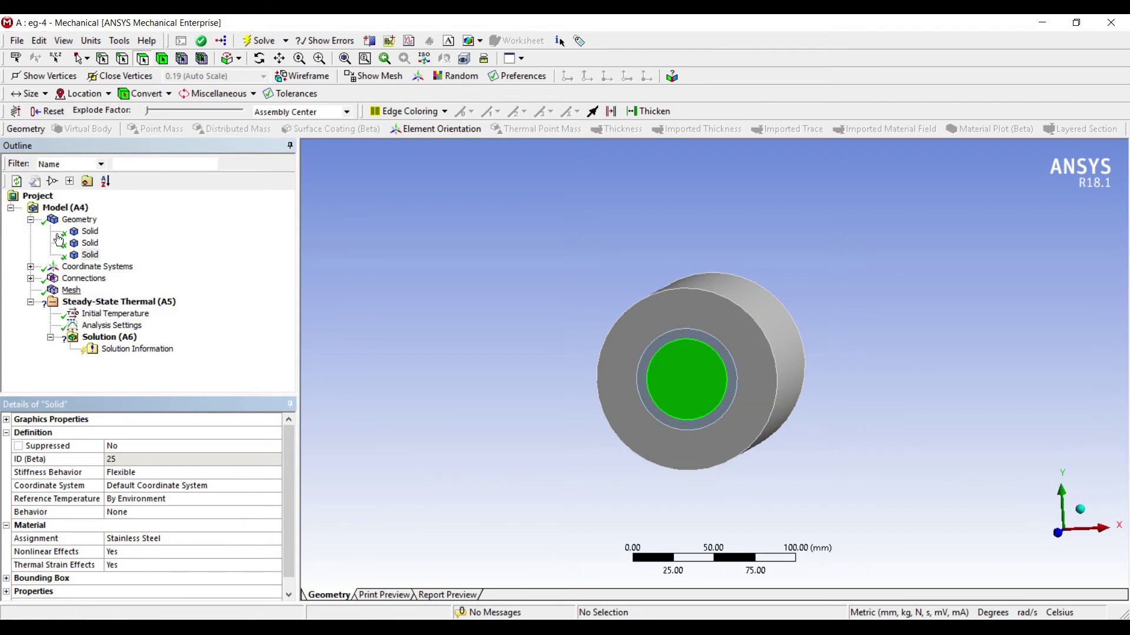
# Step: Set the mesh sizing's relevance center to Fine and update the mesh
pyautogui.click(71, 289)
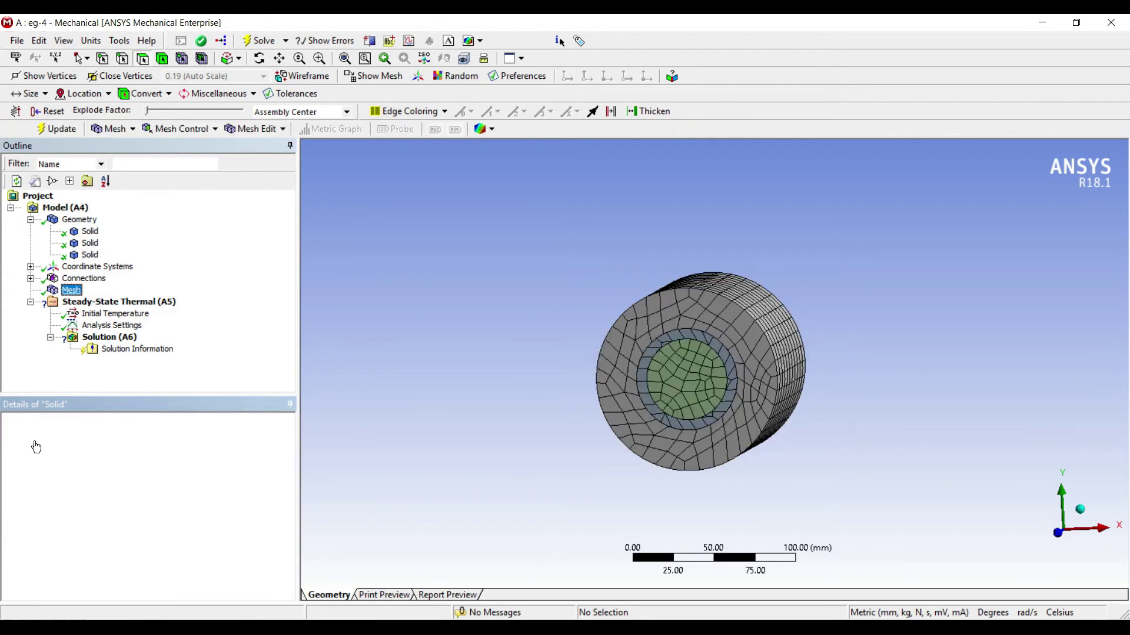
pyautogui.click(6, 499)
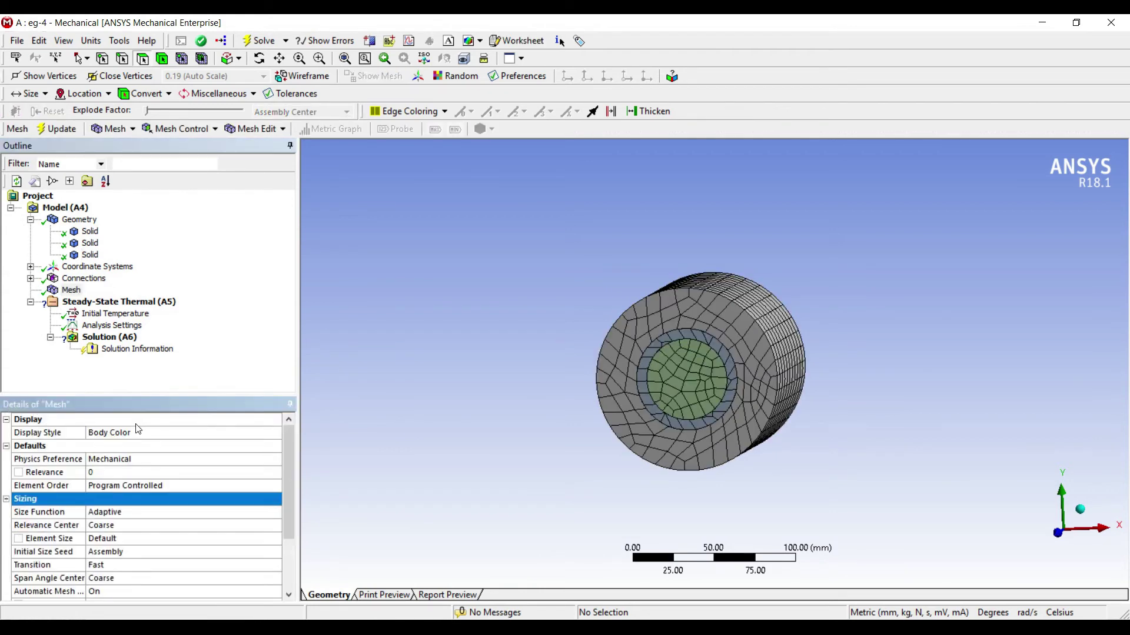
pyautogui.click(170, 526)
pyautogui.click(274, 525)
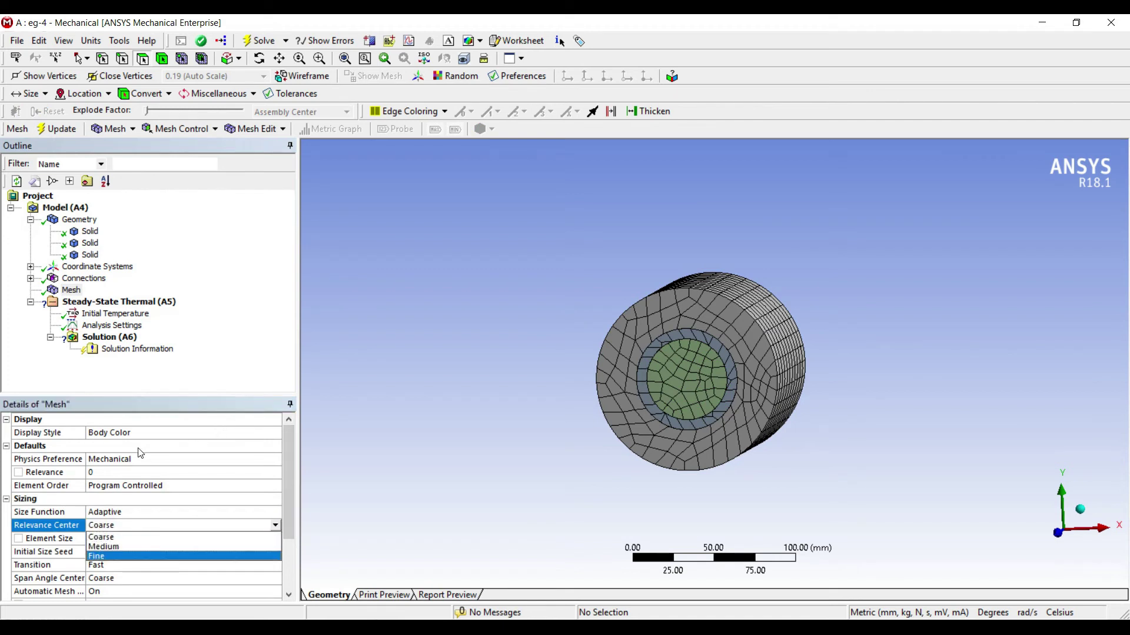
pyautogui.press('Return')
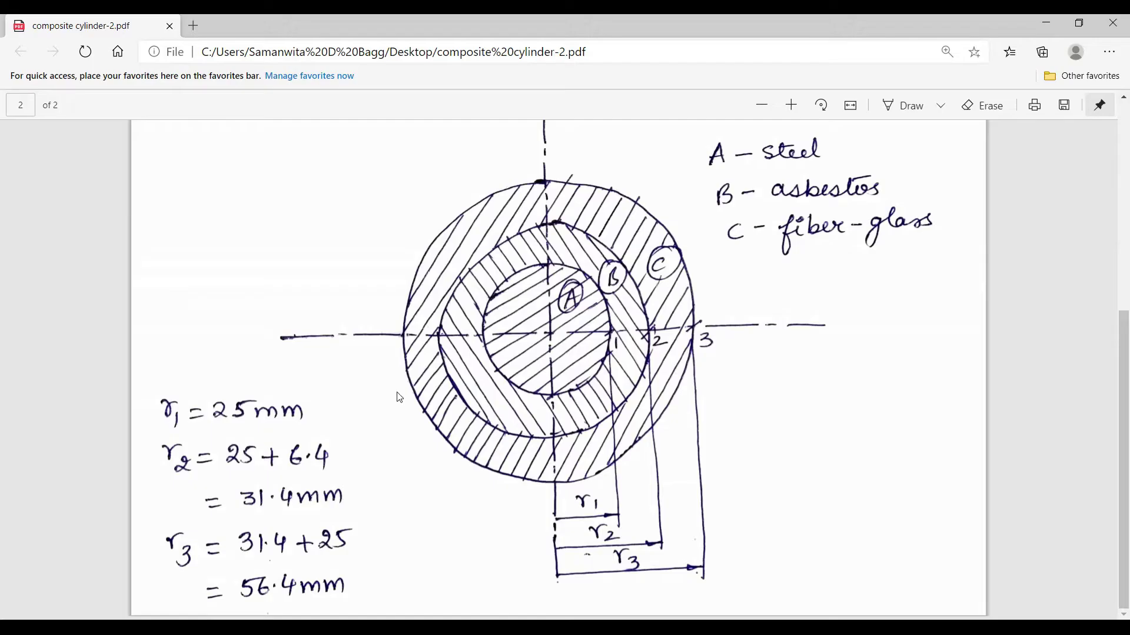
pyautogui.scroll(7, 398, 406)
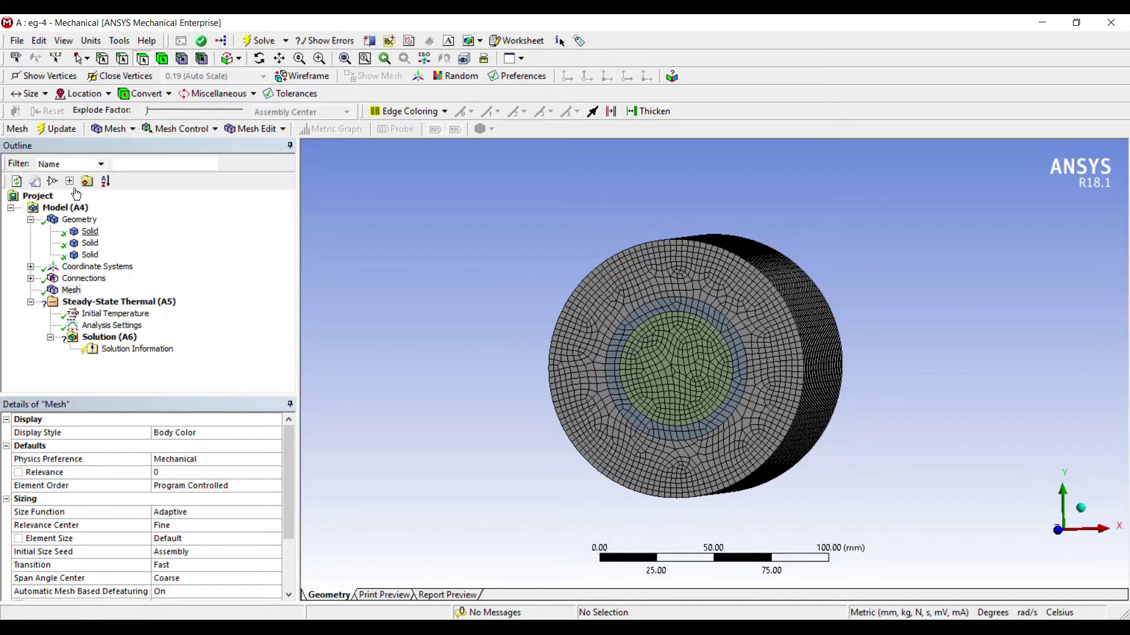
# Step: Suppress the outer fiber glass body and the middle asbestos body so that only the steel core is active
pyautogui.click(90, 231)
pyautogui.rightClick(90, 232)
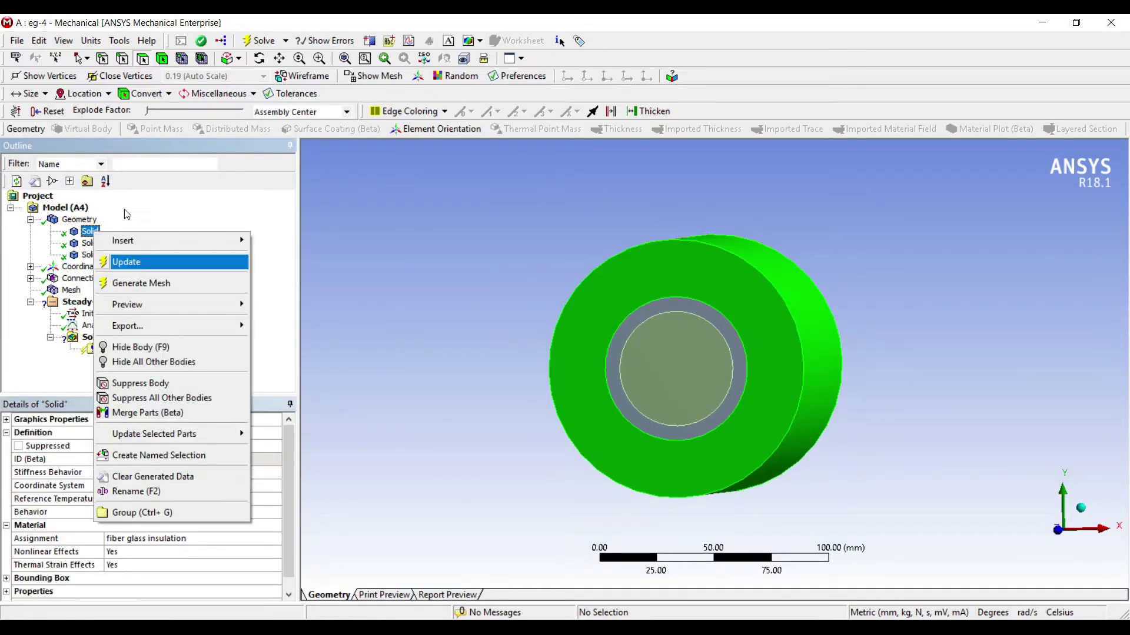
pyautogui.click(140, 383)
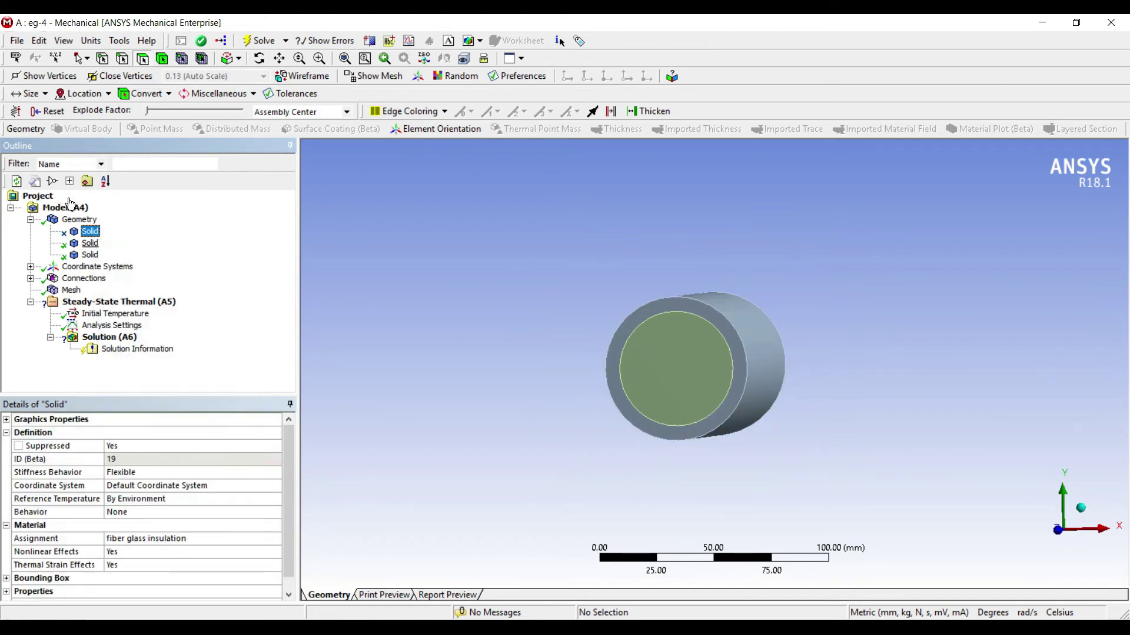
pyautogui.click(88, 243)
pyautogui.rightClick(88, 243)
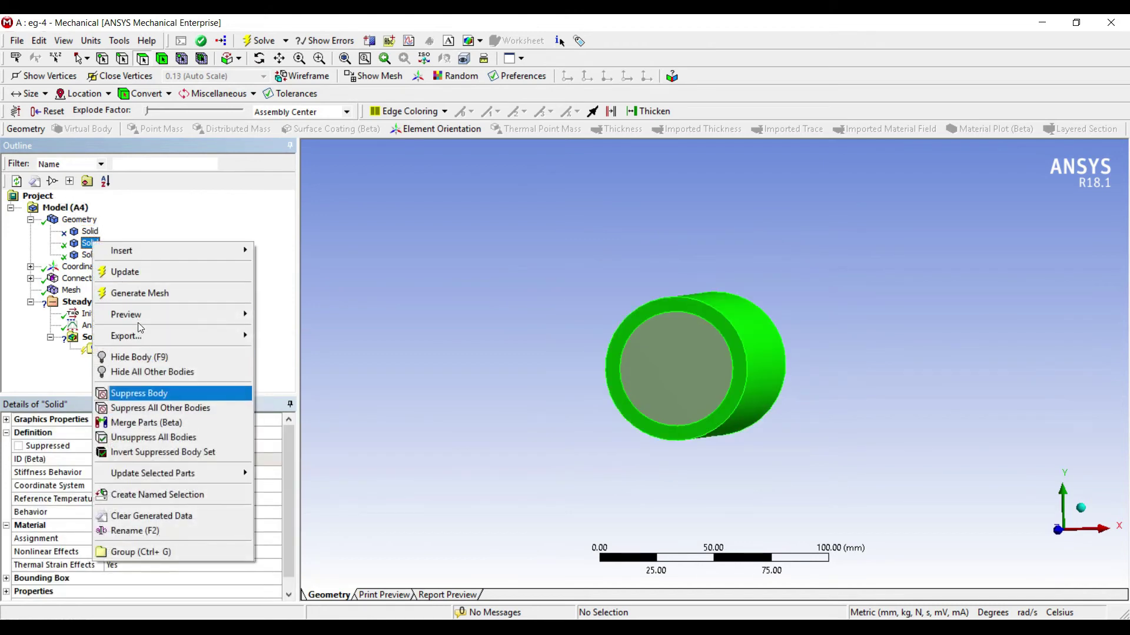
pyautogui.click(139, 393)
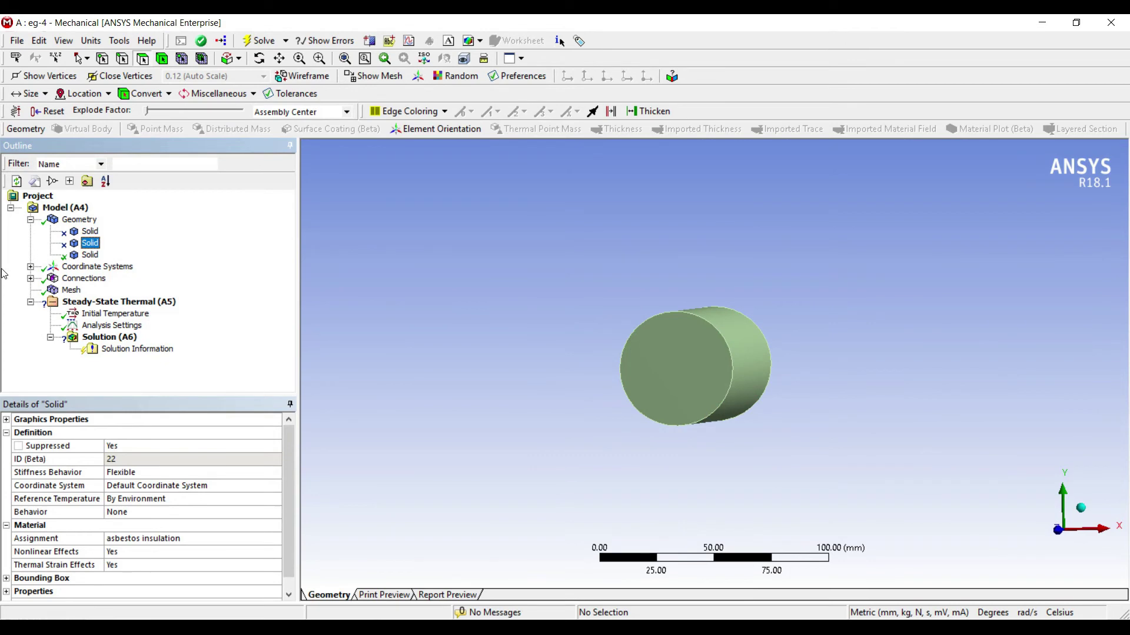
# Step: Insert a Temperature load on the cylindrical outer face of the steel core in the Steady-State Thermal analysis
pyautogui.click(112, 325)
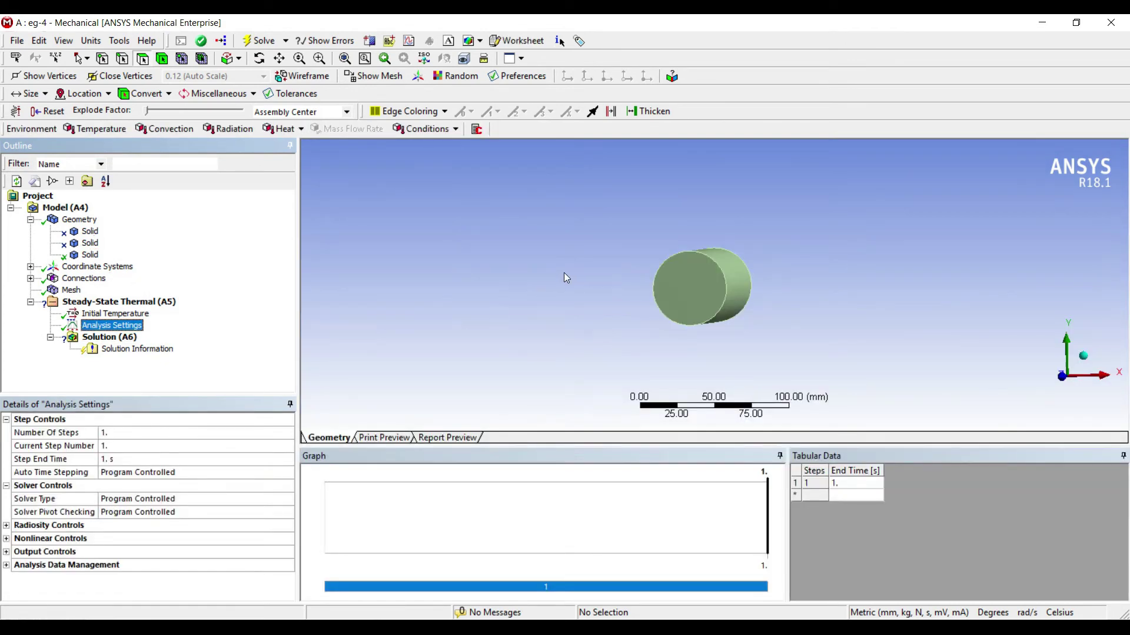
pyautogui.moveTo(566, 278); pyautogui.dragTo(534, 273, button='middle')
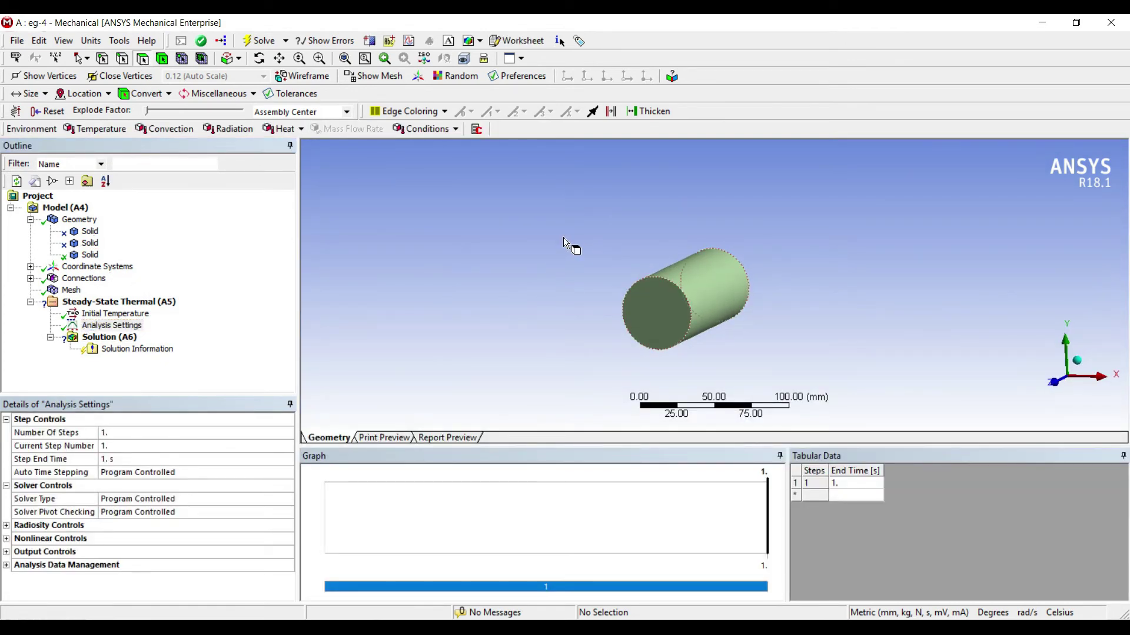
pyautogui.click(703, 294)
pyautogui.rightClick(705, 292)
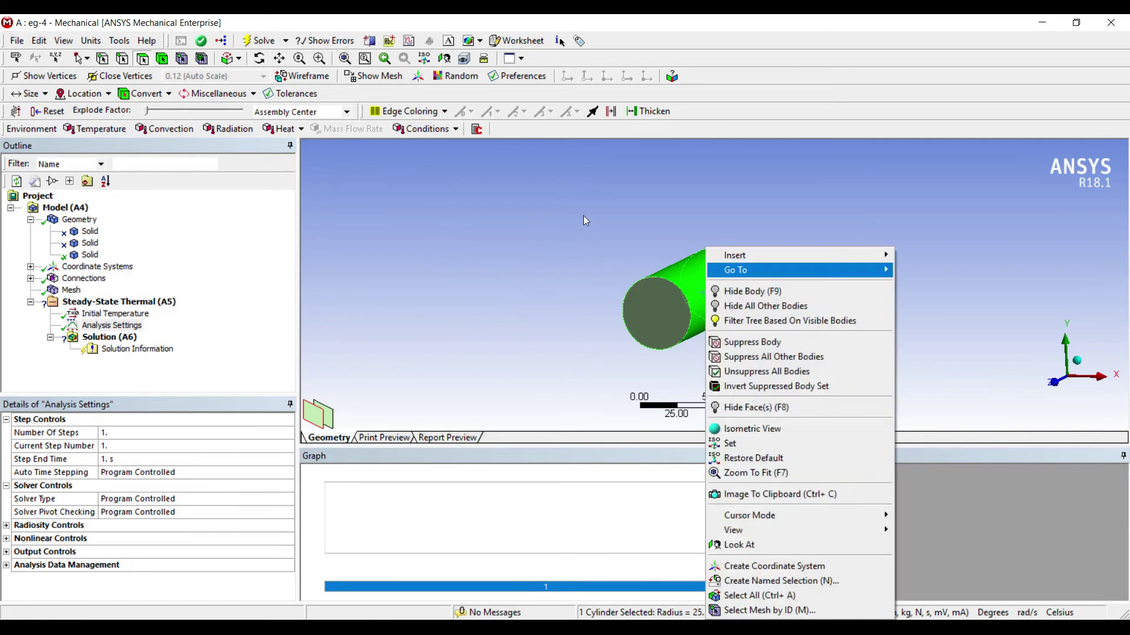
pyautogui.press('Up')
pyautogui.press('Right')
pyautogui.press('Down')
pyautogui.press('Down')
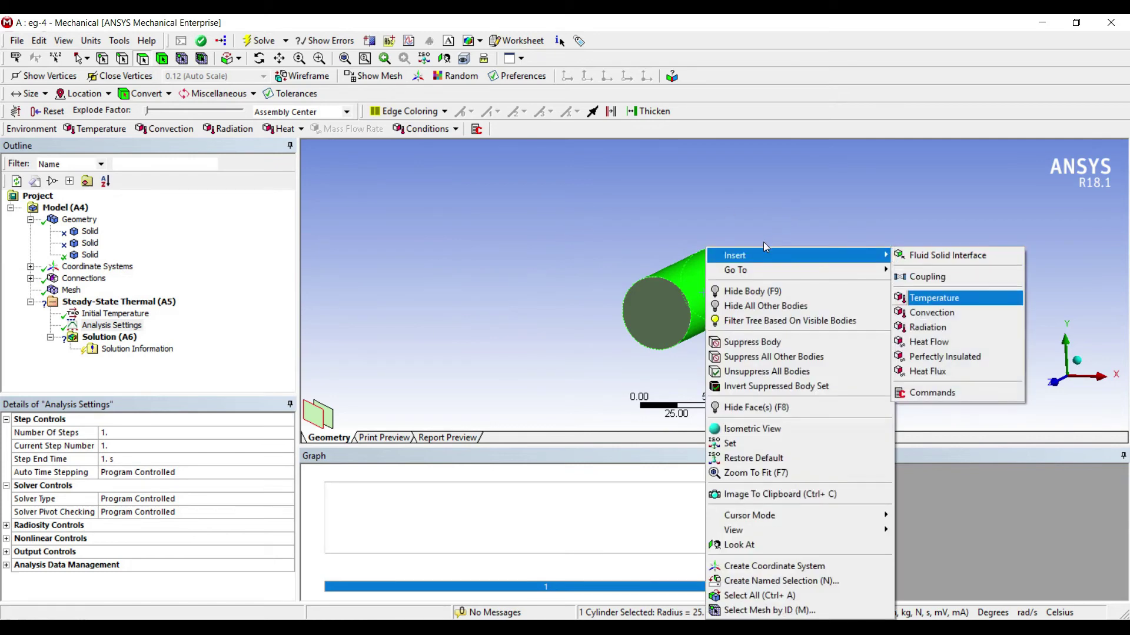
pyautogui.press('Return')
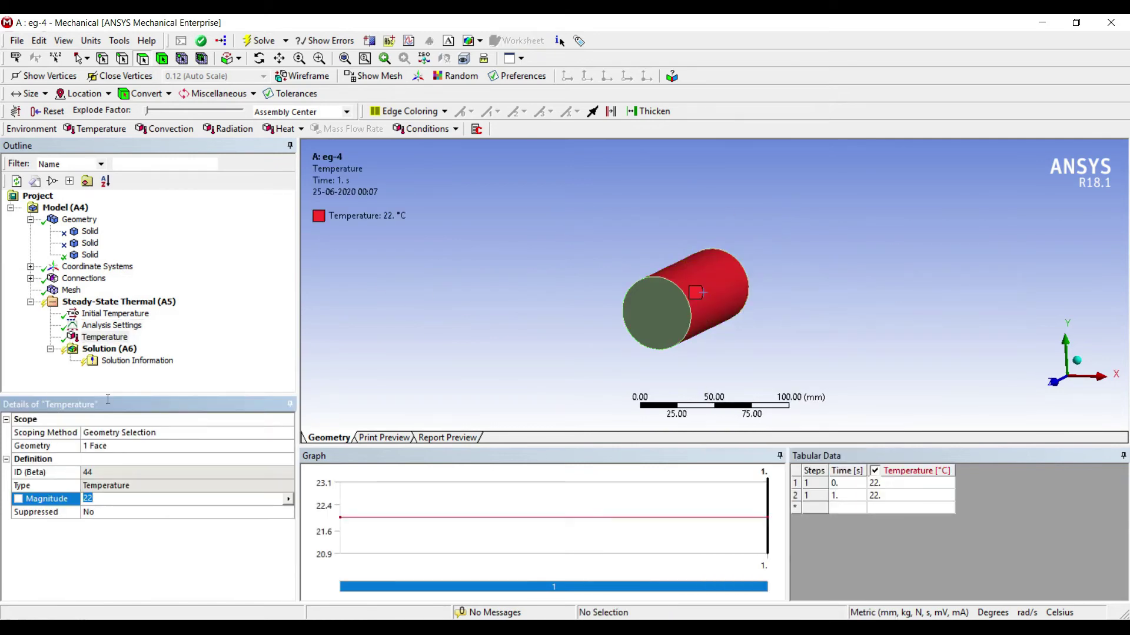
# Step: Switch the temperature unit to Kelvin and set the core face's temperature magnitude to 393 K
pyautogui.click(89, 40)
pyautogui.press('Down')
pyautogui.press('Down')
pyautogui.press('Down')
pyautogui.press('Down')
pyautogui.press('Down')
pyautogui.press('Return')
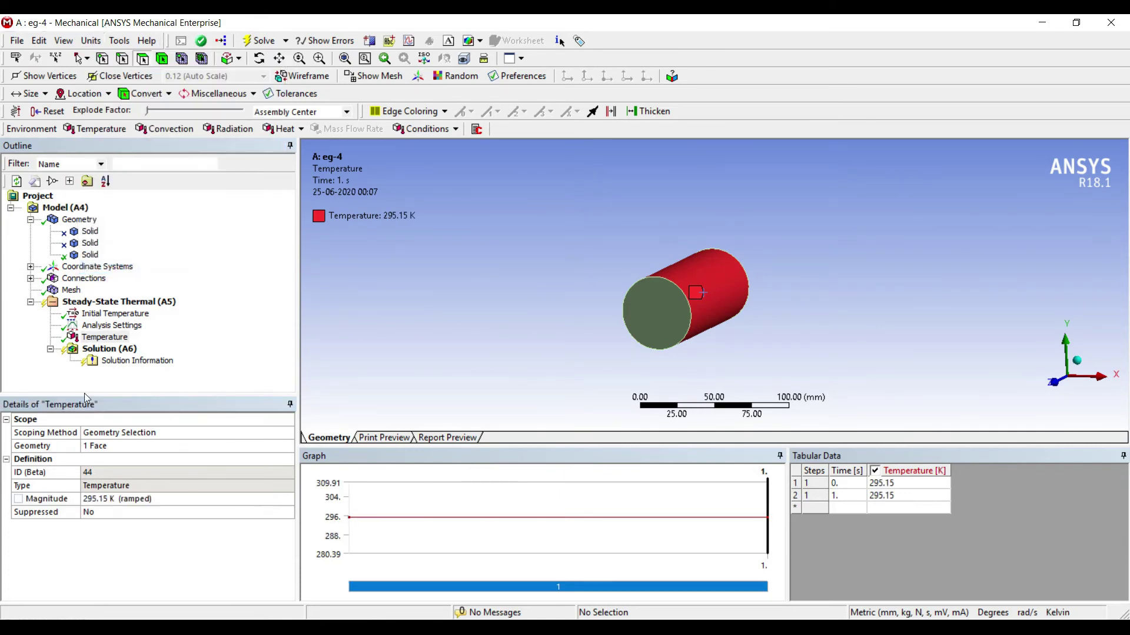
pyautogui.write('393')
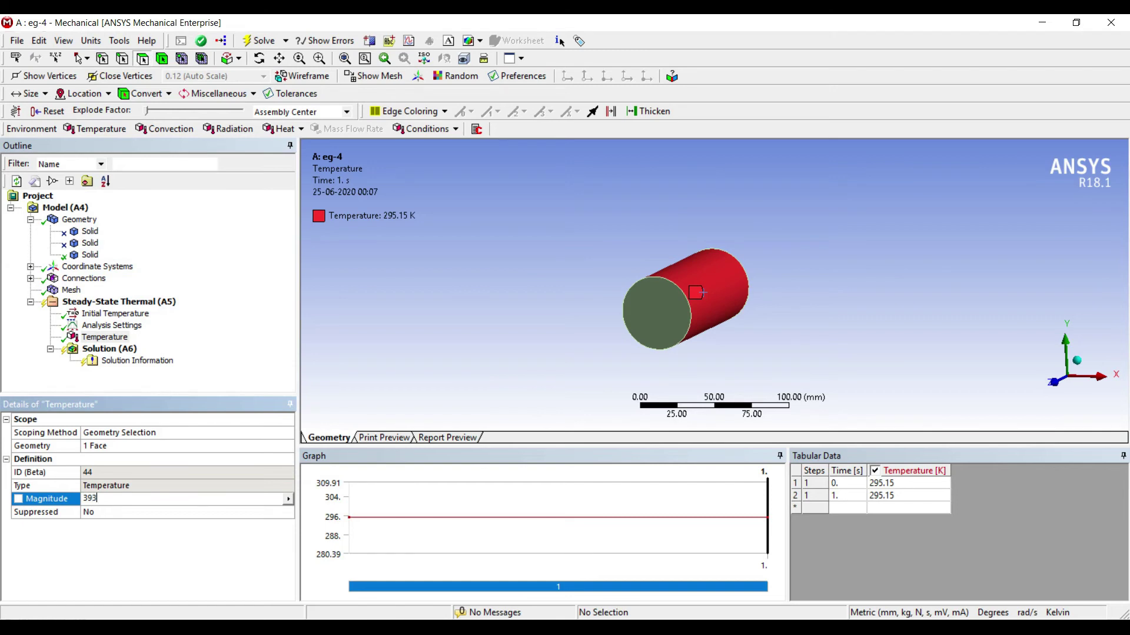
pyautogui.press('Return')
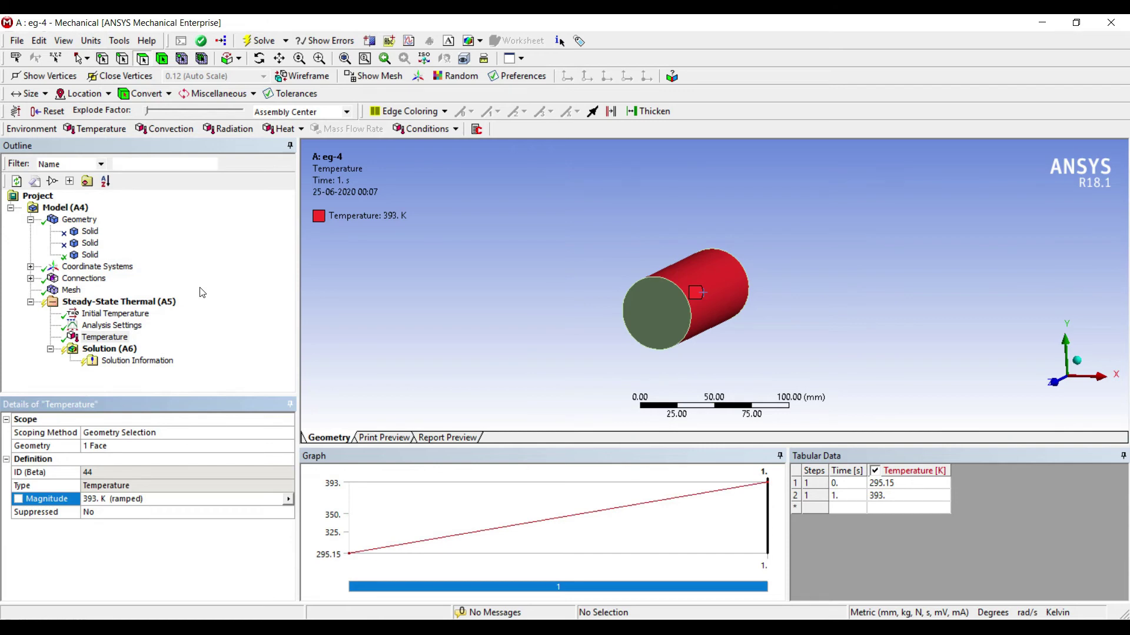
# Step: Unsuppress the outer fiber glass body and the middle asbestos body
pyautogui.rightClick(88, 232)
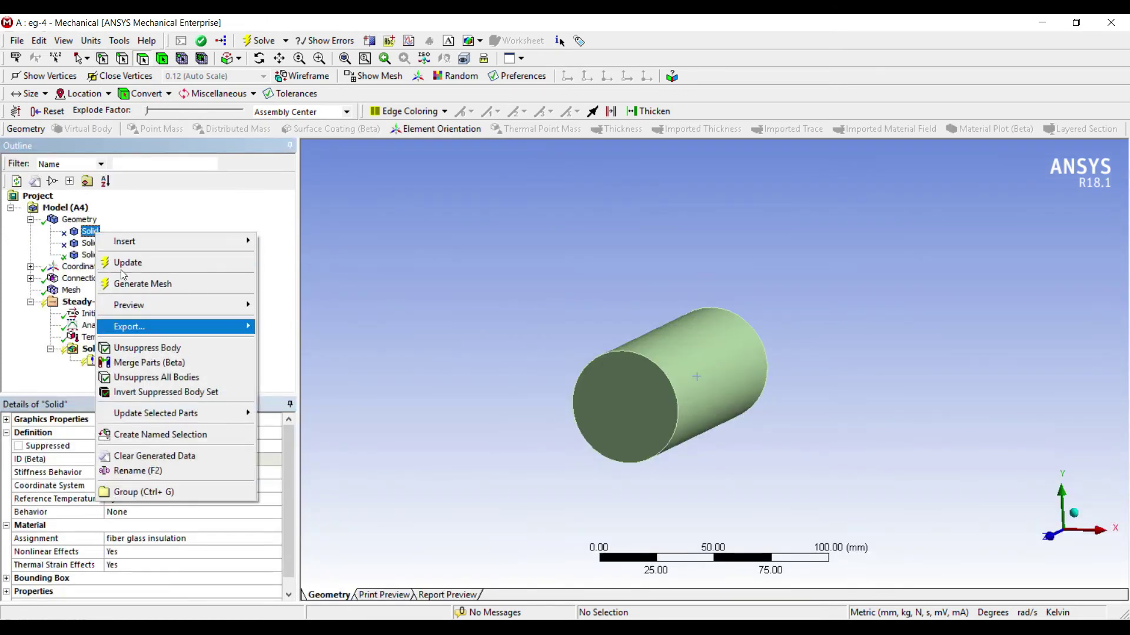
pyautogui.click(147, 348)
pyautogui.rightClick(90, 243)
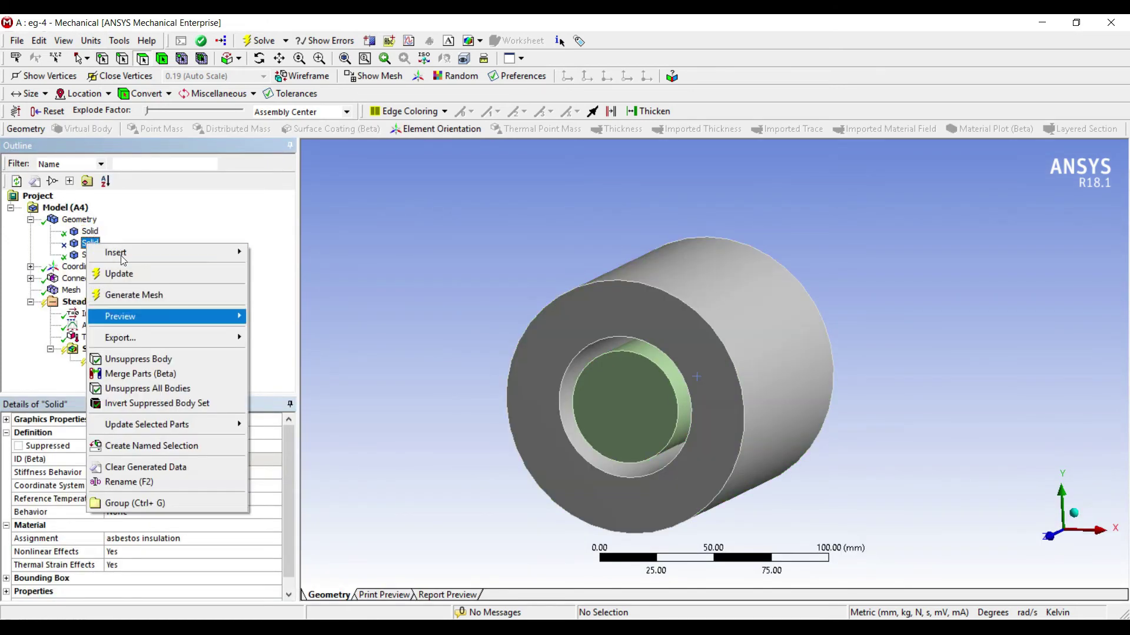
pyautogui.click(139, 359)
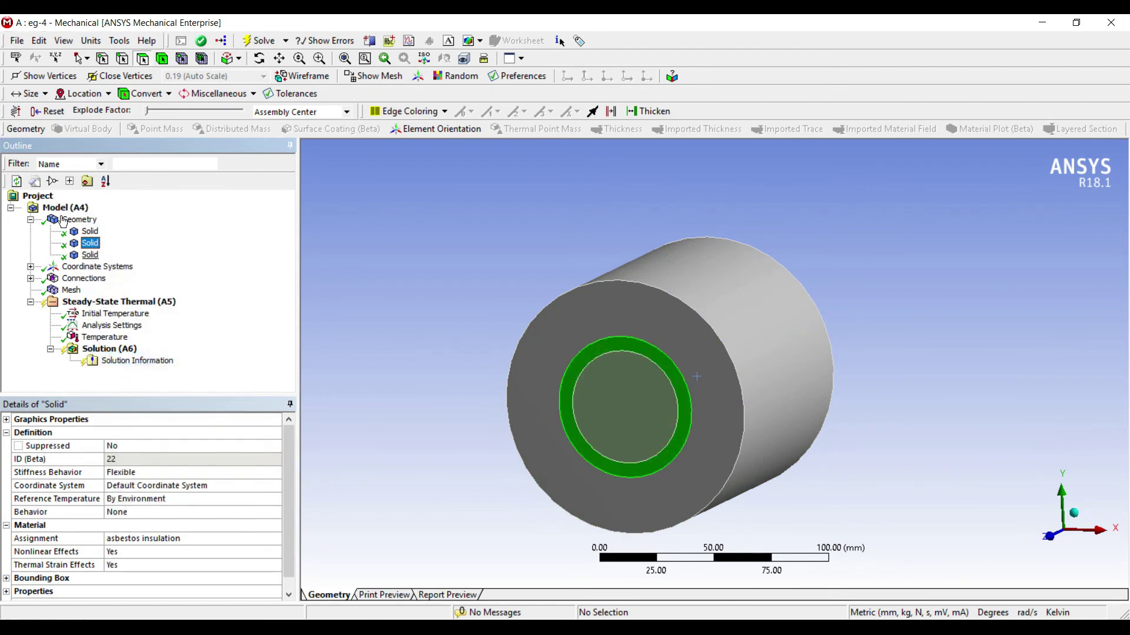
# Step: Apply a 311 K Temperature load to the outer cylindrical face of the fiber glass layer, and select the Solution object
pyautogui.click(112, 325)
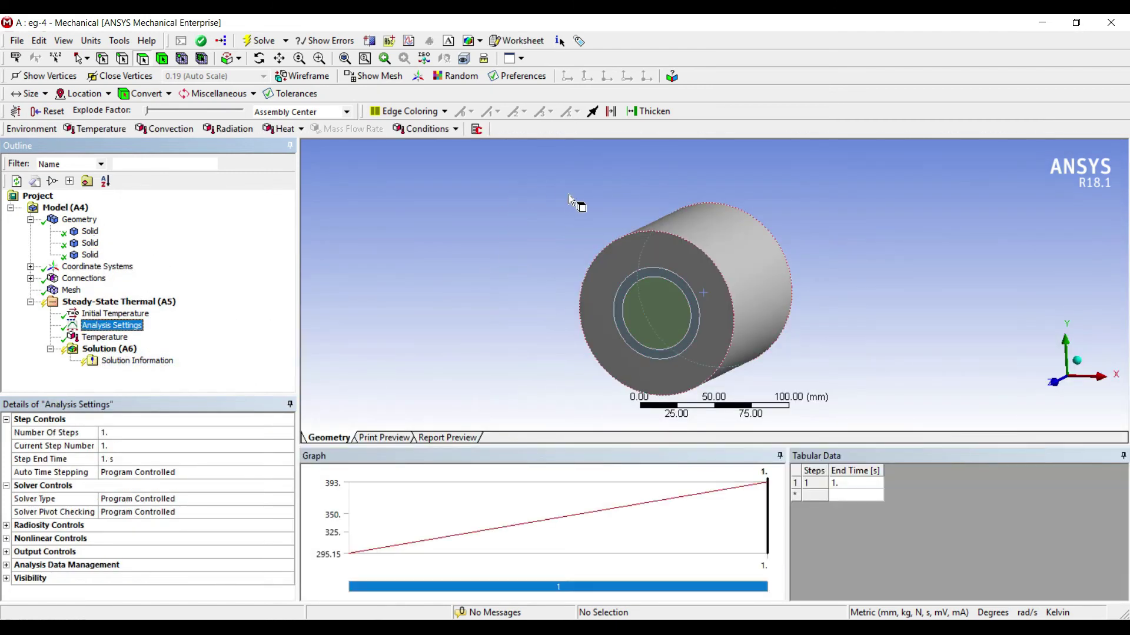
pyautogui.click(717, 249)
pyautogui.rightClick(717, 250)
pyautogui.moveTo(729, 257)
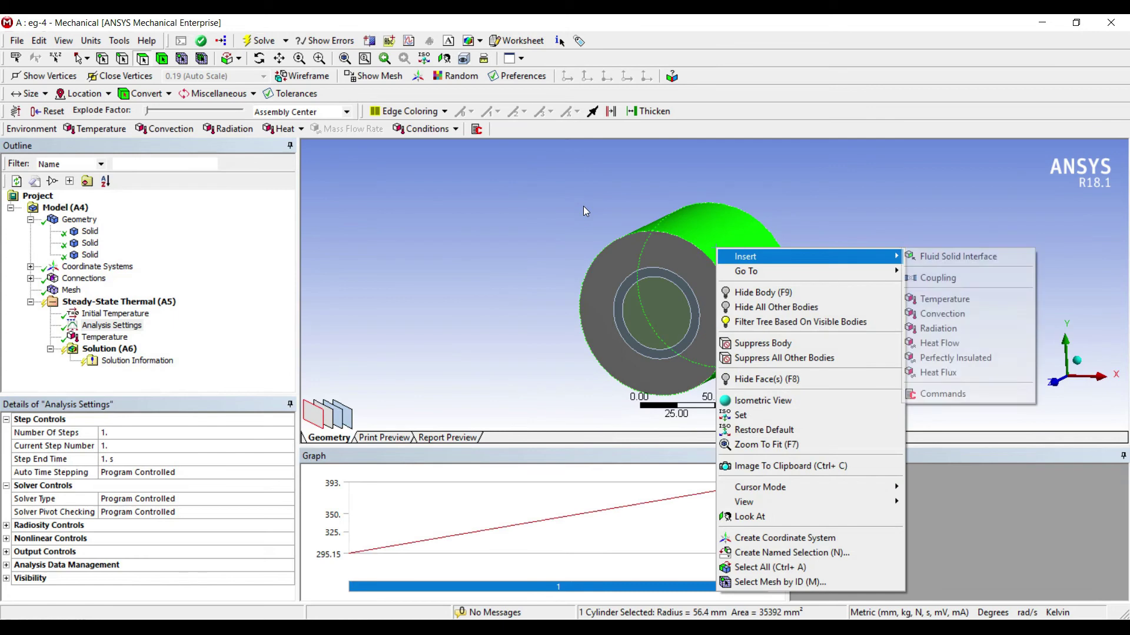
pyautogui.click(943, 299)
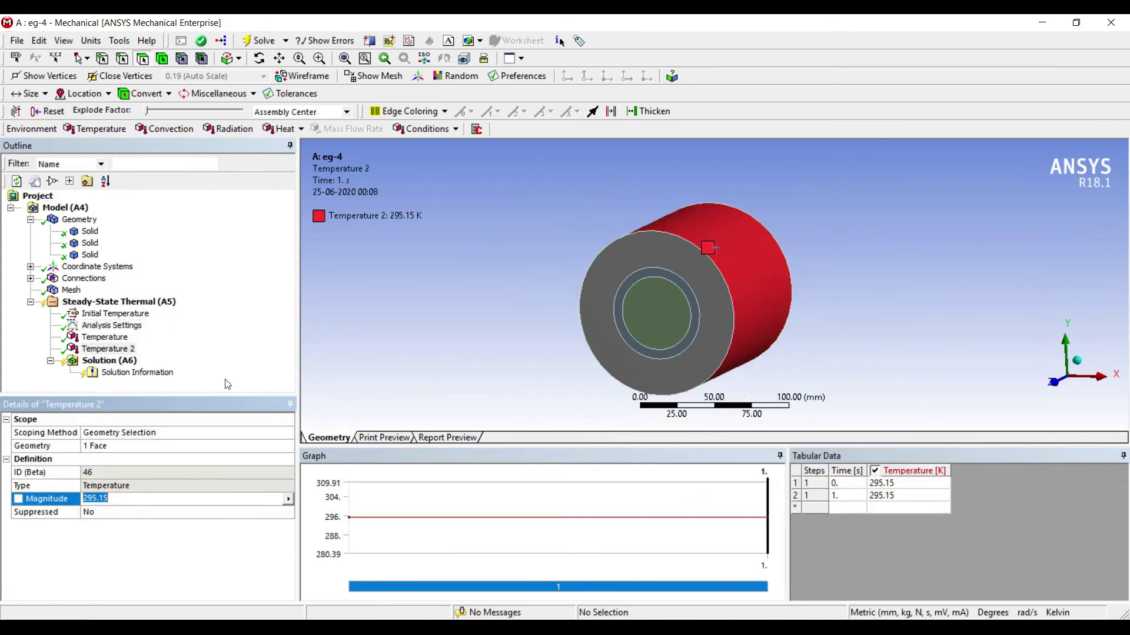
pyautogui.write('311')
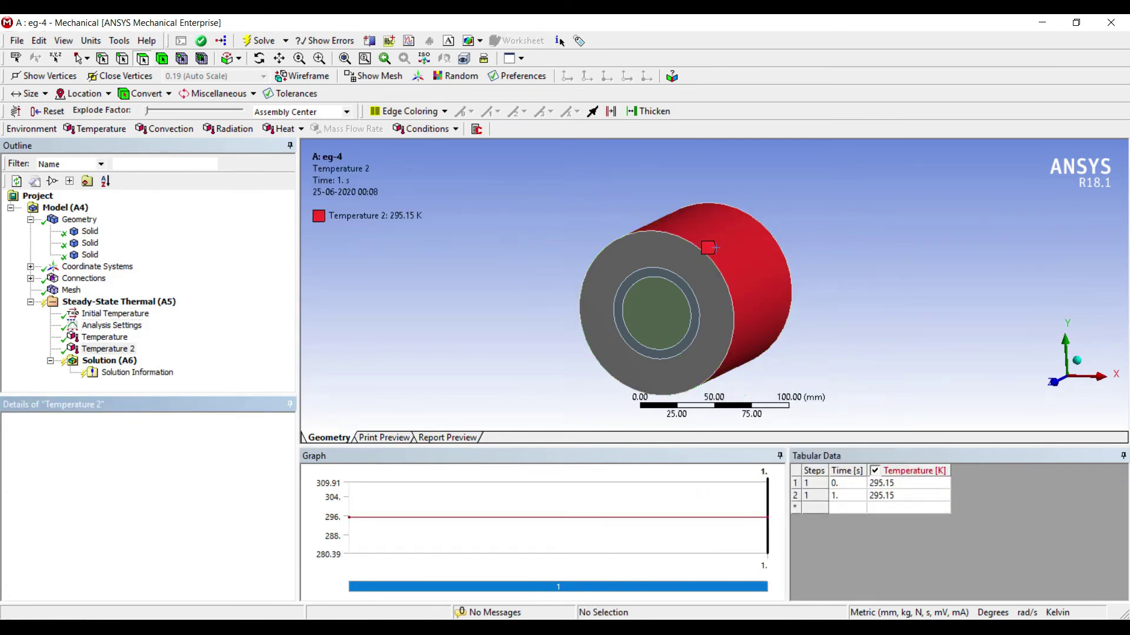
pyautogui.press('Return')
pyautogui.click(105, 337)
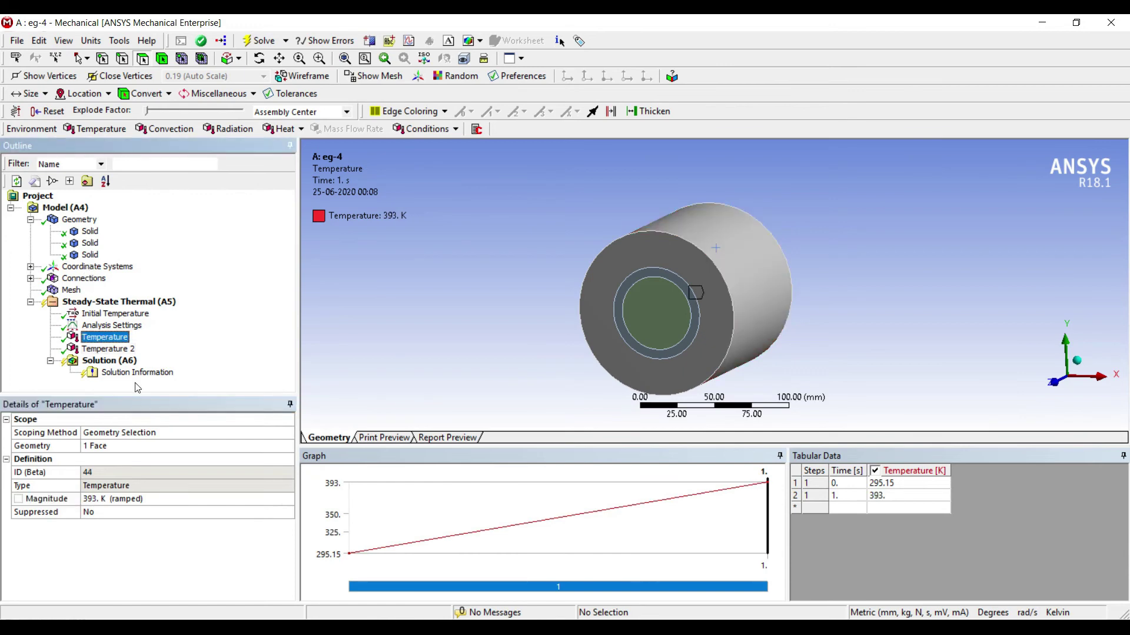
pyautogui.press('Down')
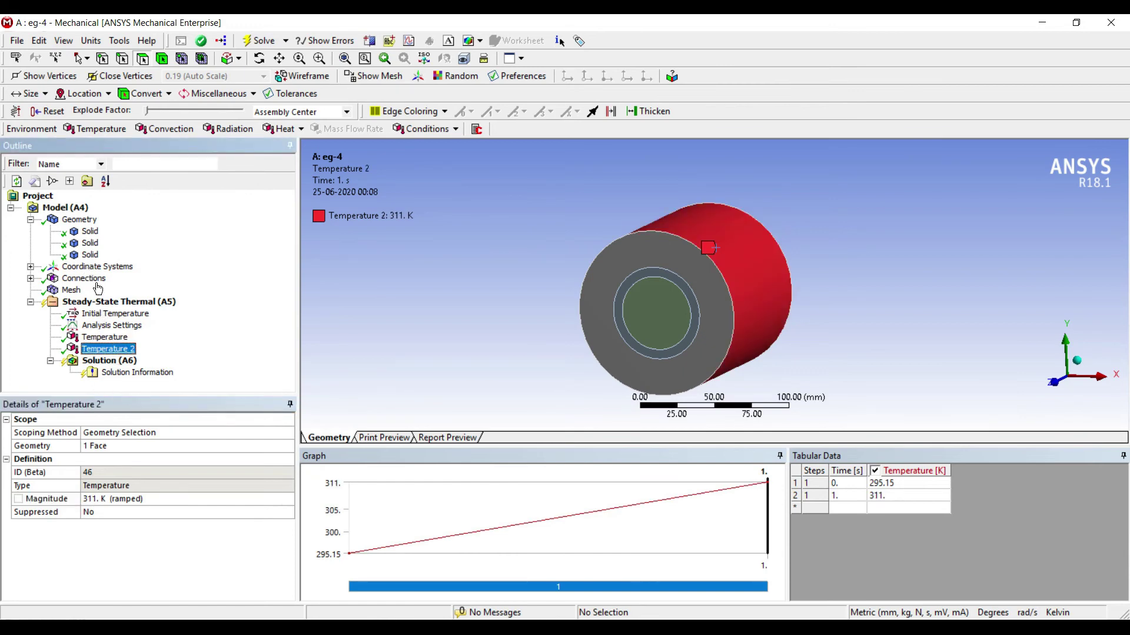
pyautogui.press('Down')
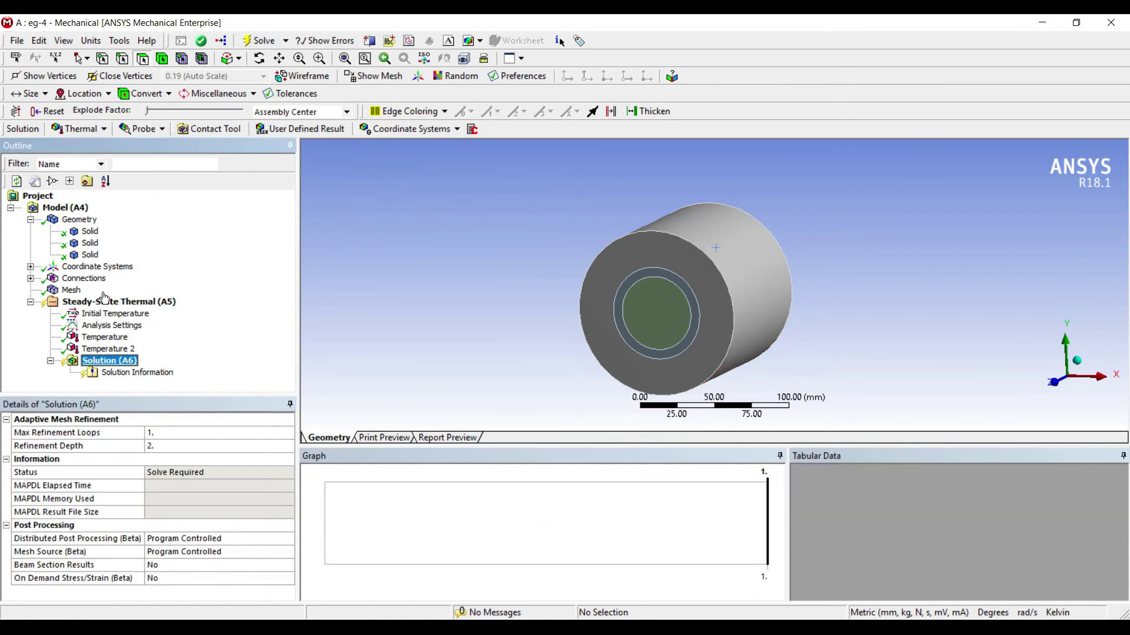
# Step: Check the problem statement PDF and add a Temperature probe to the Solution on the circular edge between the asbestos and fiber glass layers
pyautogui.hotkey('alt', 'Tab')
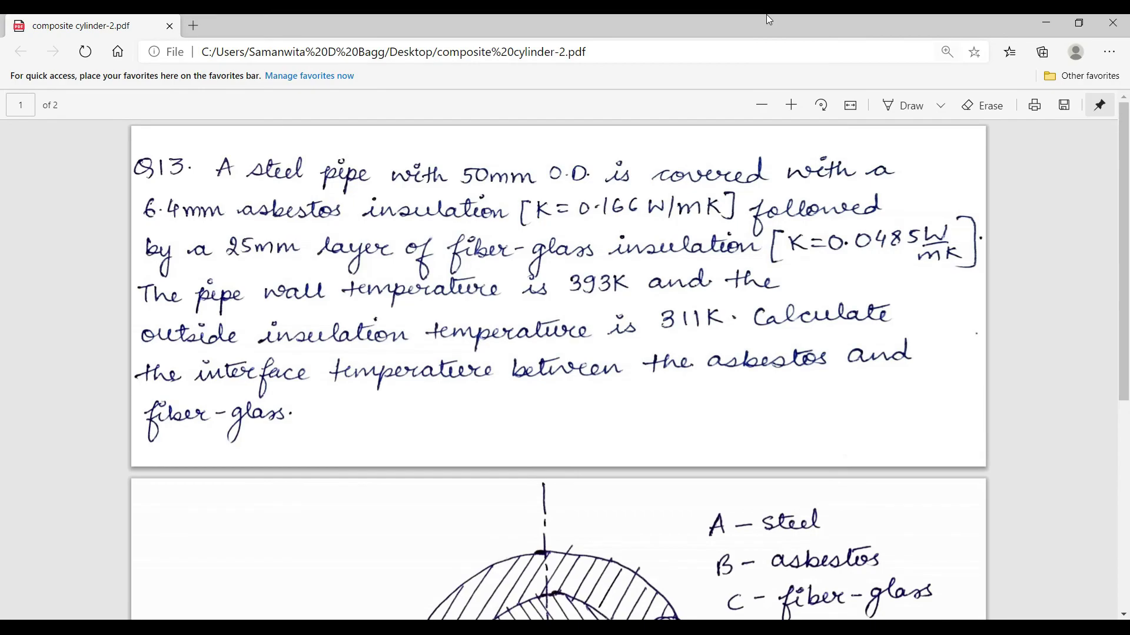
pyautogui.click(1046, 22)
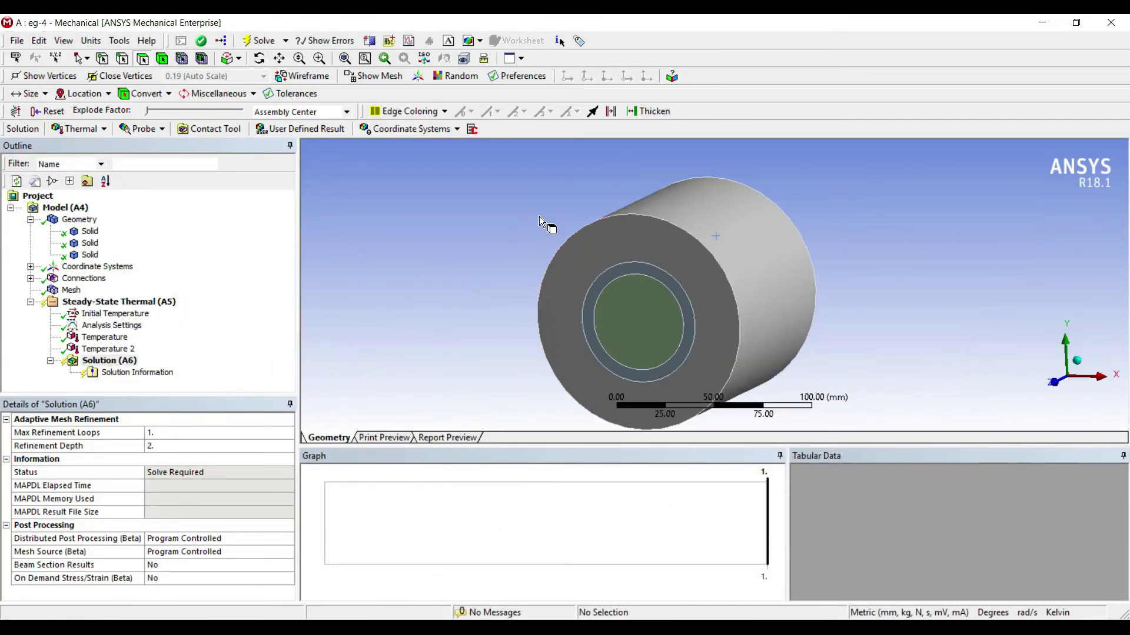
pyautogui.scroll(1, 539, 216)
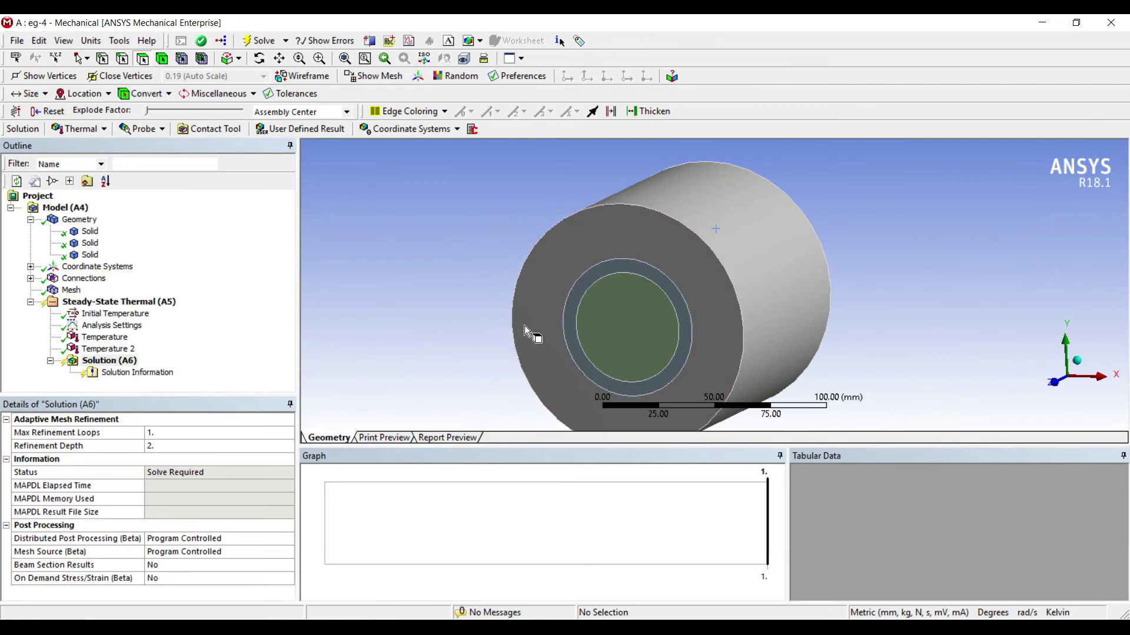
pyautogui.moveTo(524, 329); pyautogui.dragTo(534, 322, button='middle')
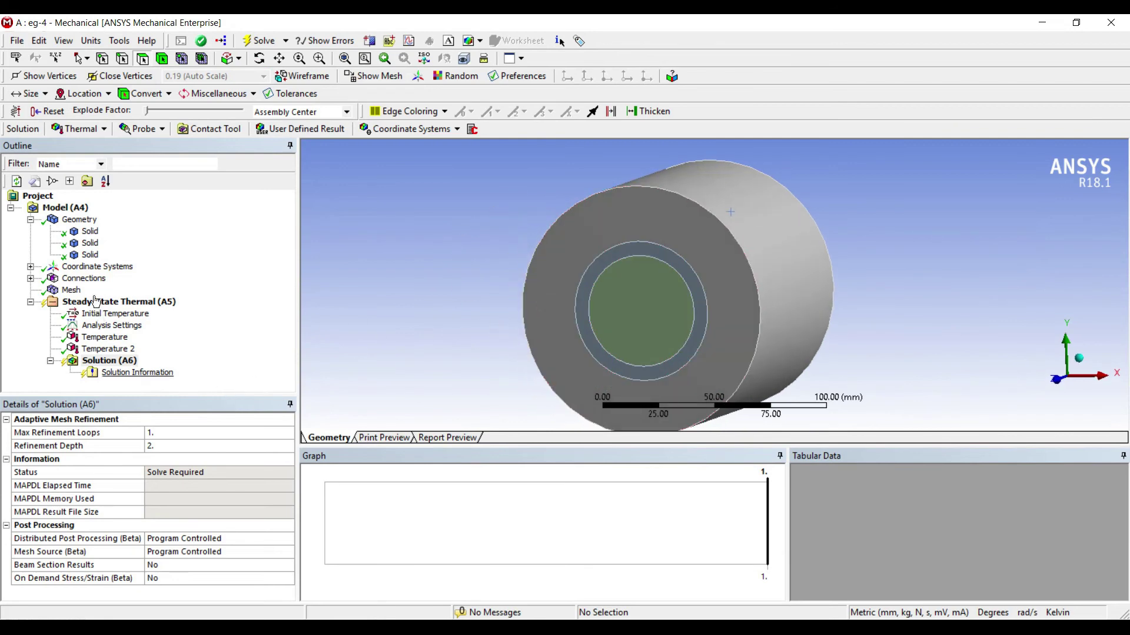
pyautogui.rightClick(120, 362)
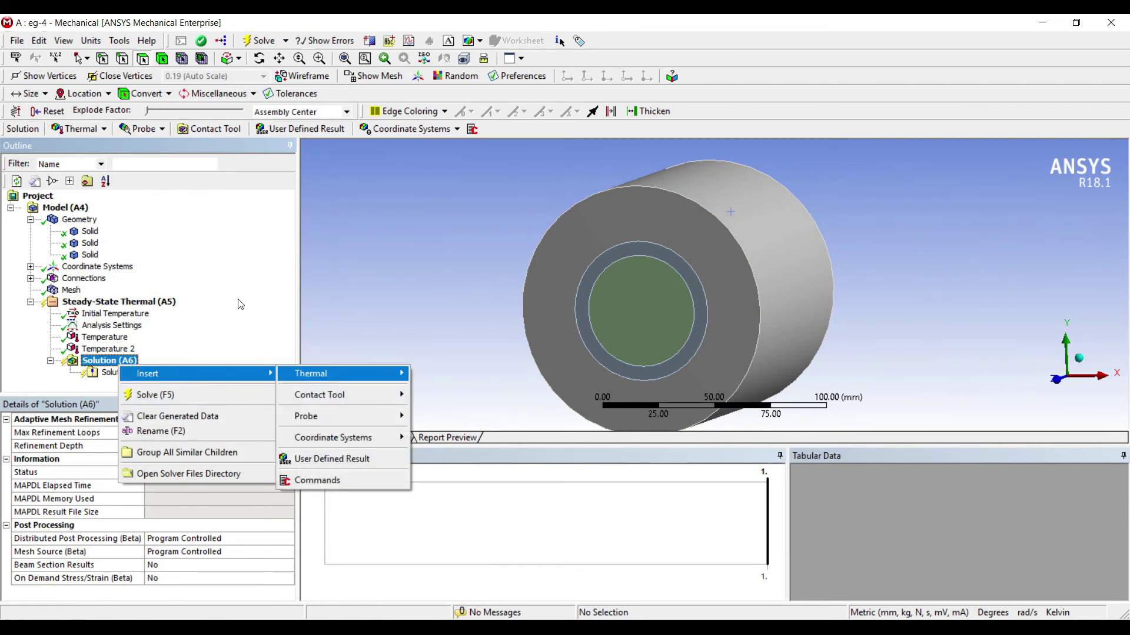
pyautogui.moveTo(334, 418)
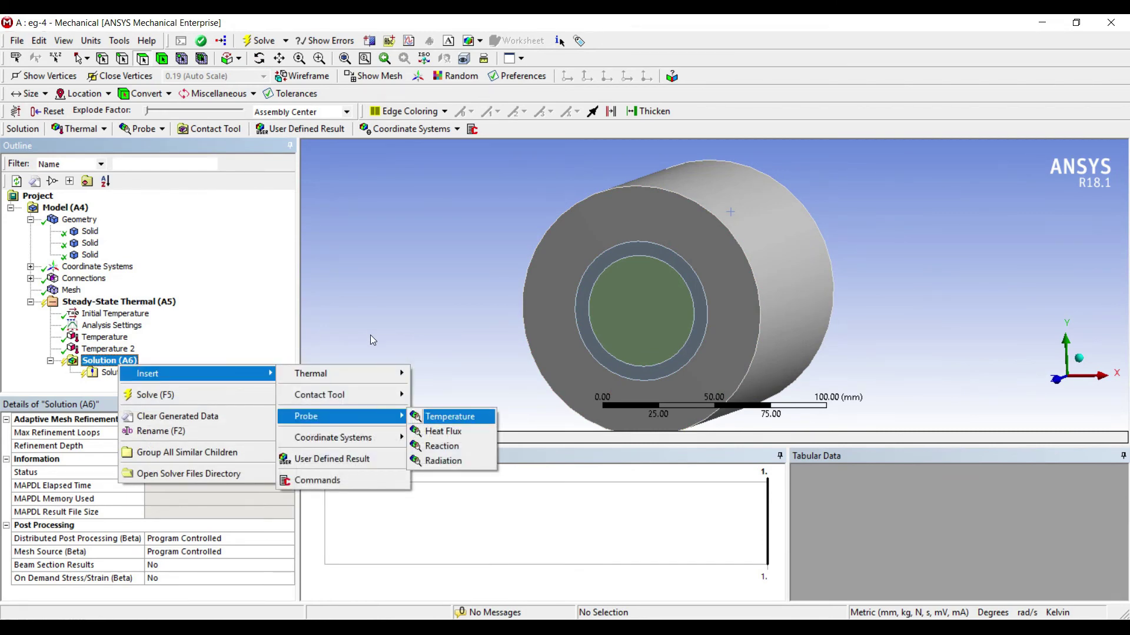
pyautogui.press('Return')
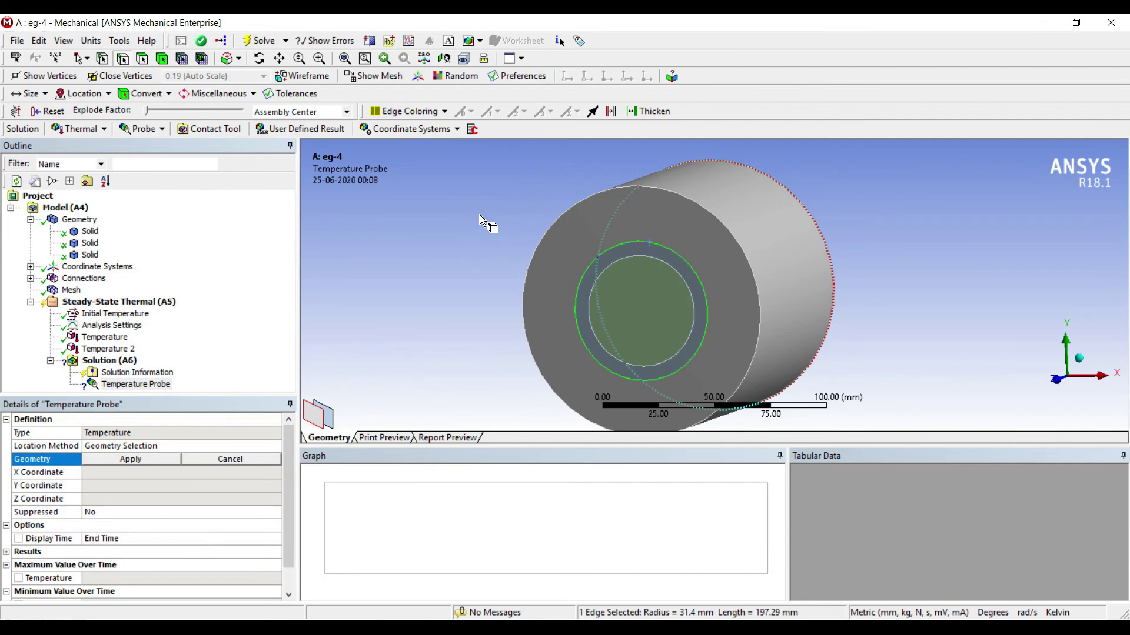
pyautogui.click(130, 459)
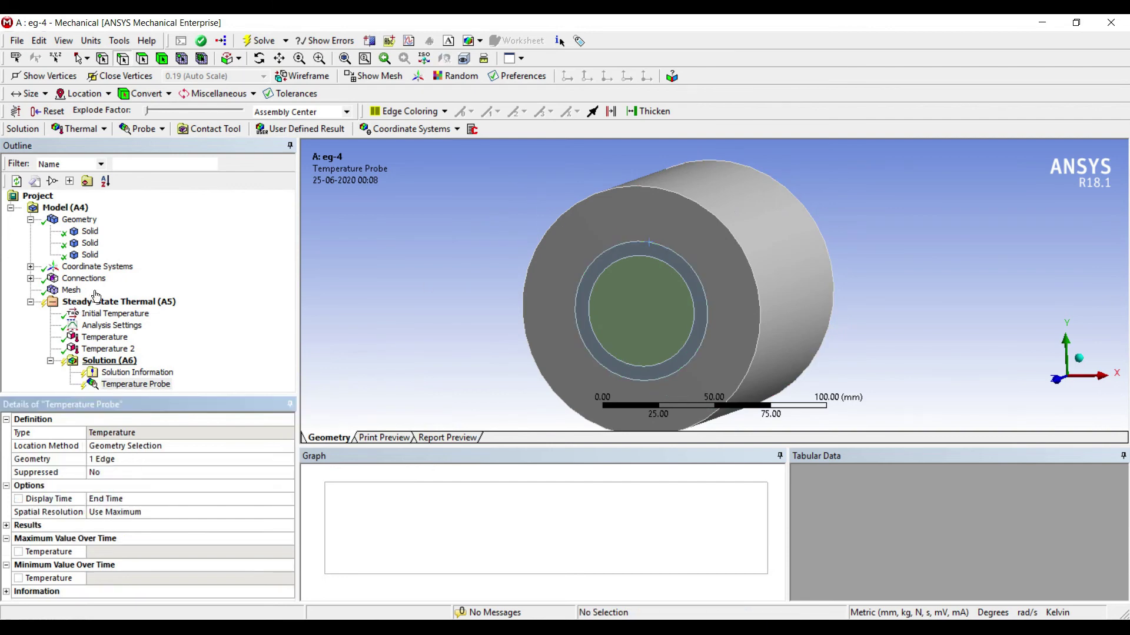
# Step: Insert a thermal Temperature result and a Total Heat Flux result for all bodies under the Solution
pyautogui.rightClick(117, 361)
pyautogui.moveTo(200, 369)
pyautogui.moveTo(329, 368)
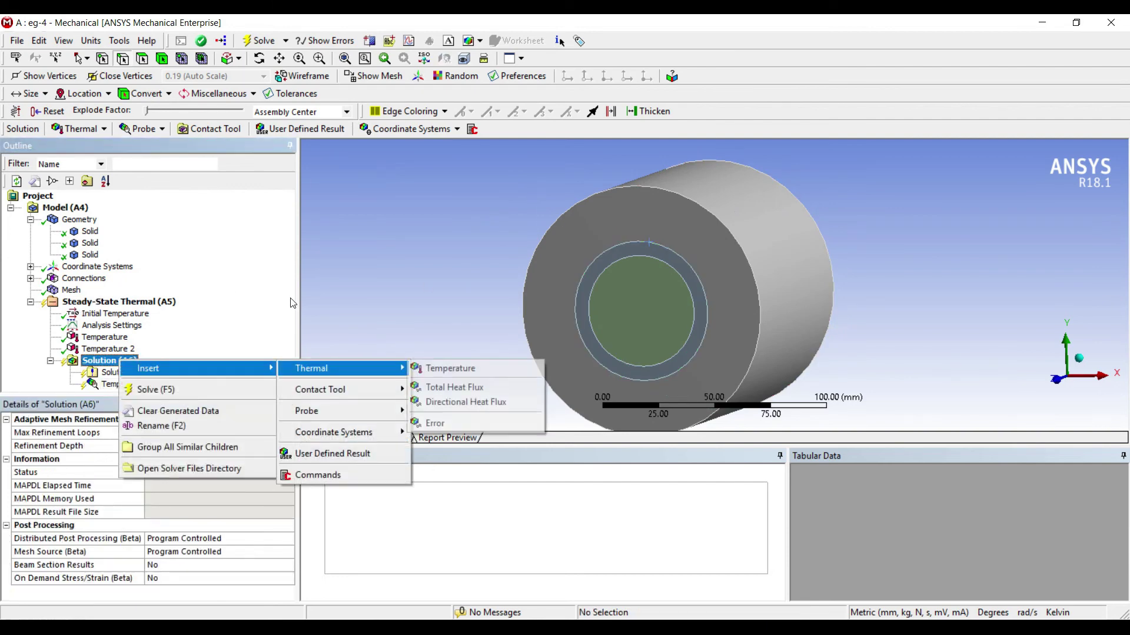
pyautogui.press('Return')
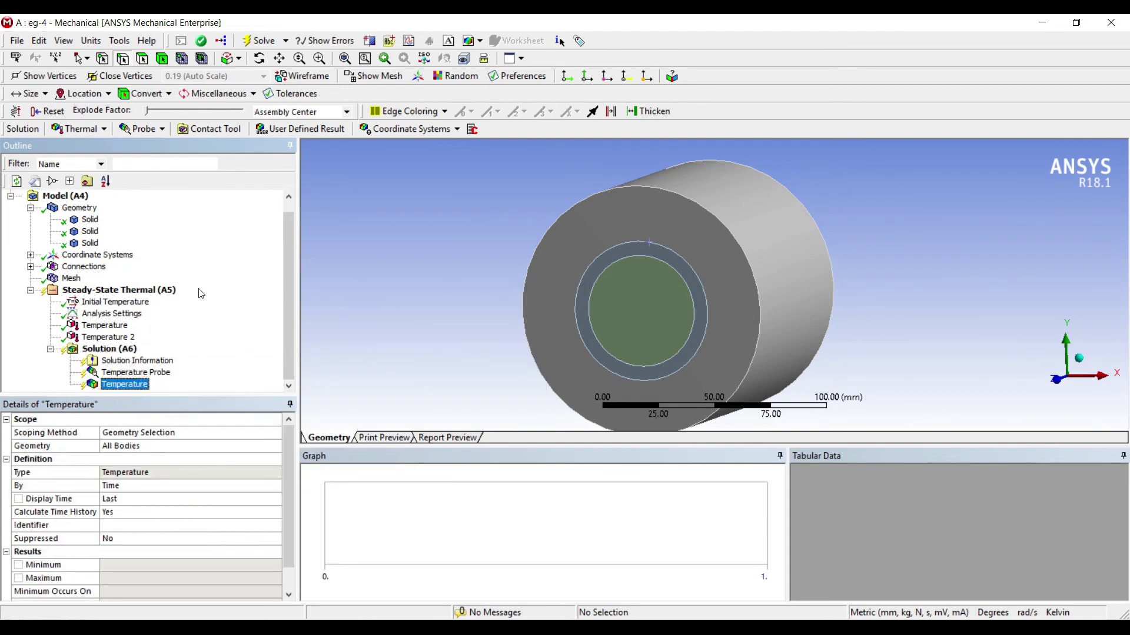
pyautogui.rightClick(119, 350)
pyautogui.moveTo(157, 358)
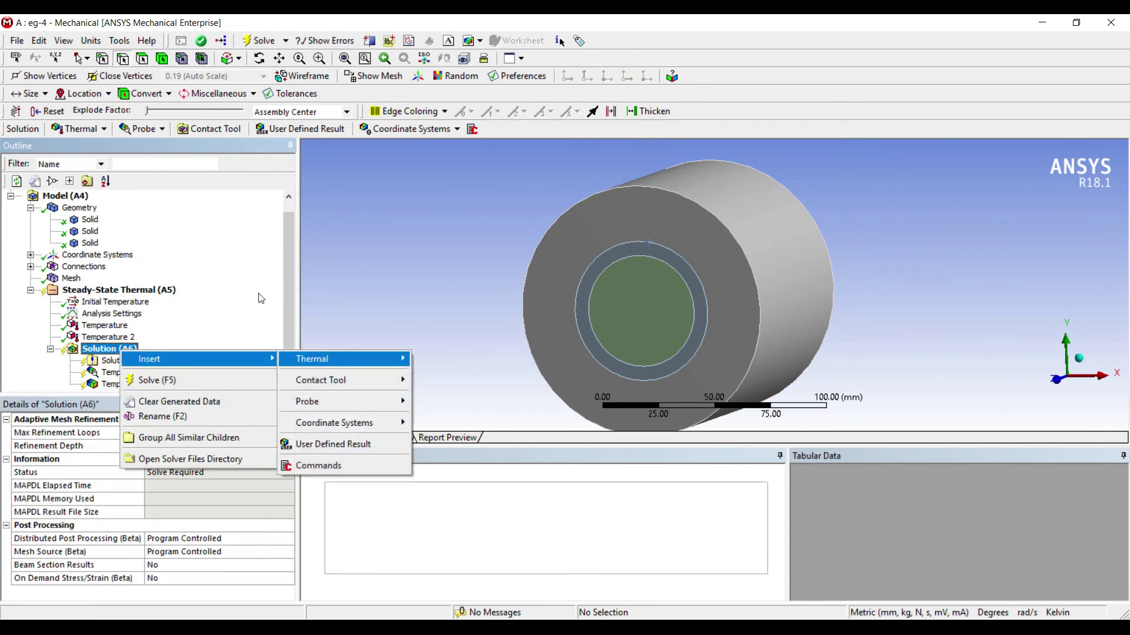
pyautogui.press('Right')
pyautogui.press('Down')
pyautogui.press('Return')
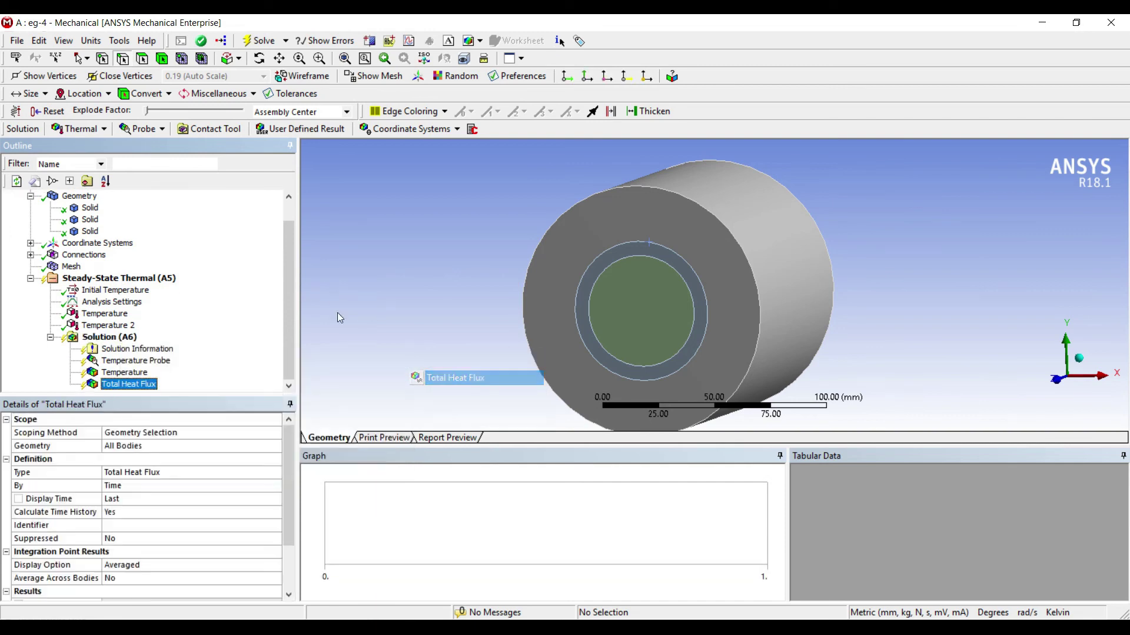
# Step: Solve the Steady-State Thermal analysis from the Solution object
pyautogui.press('Up')
pyautogui.press('Up')
pyautogui.press('Up')
pyautogui.press('Up')
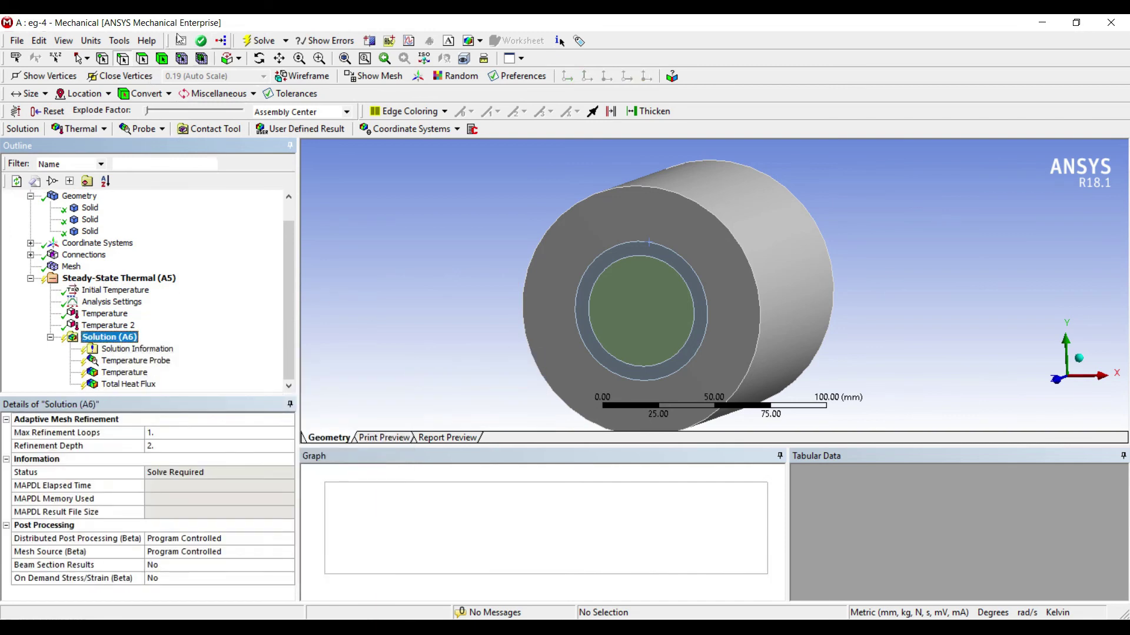
pyautogui.press('F5')
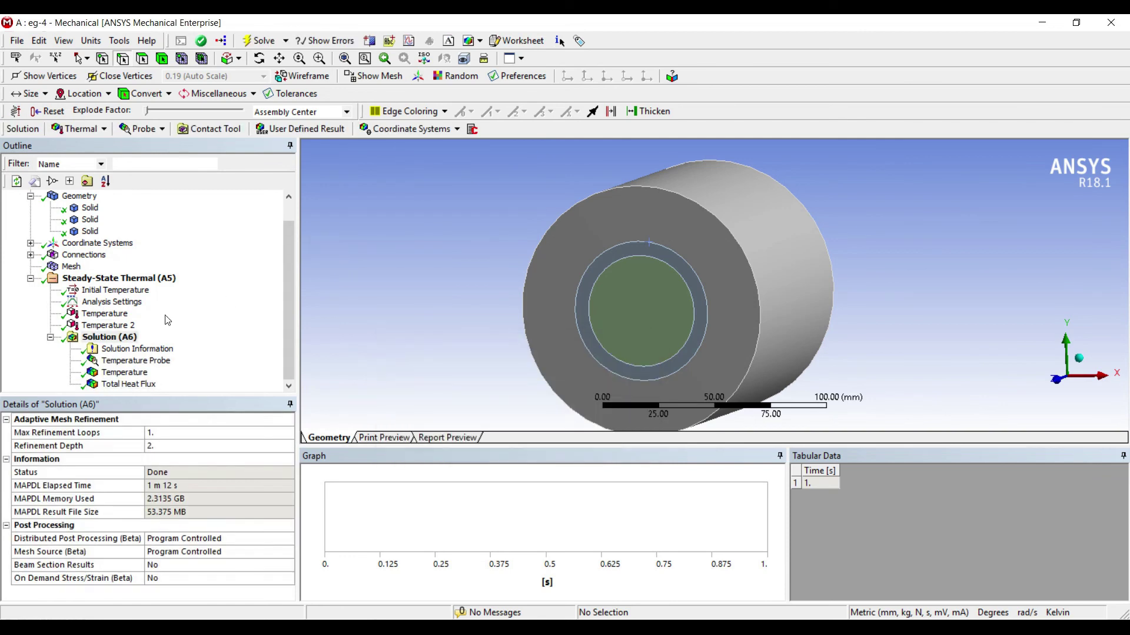
# Step: Review the Temperature Probe result and inspect the Temperature and Total Heat Flux contours across the pipe's layers
pyautogui.press('Down')
pyautogui.press('Down')
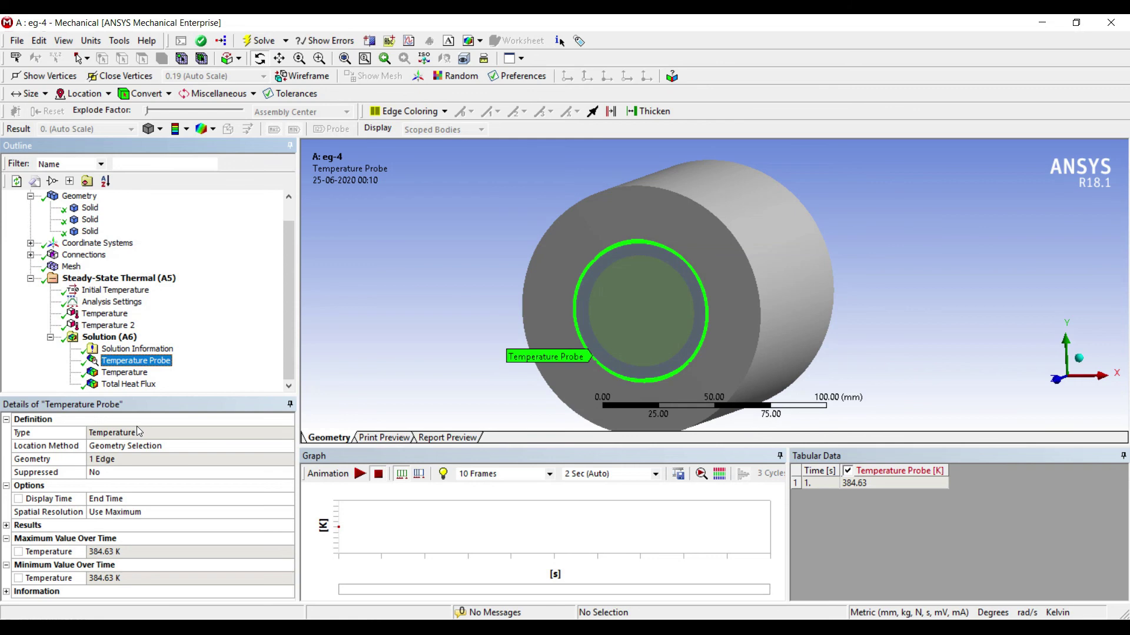
pyautogui.click(124, 372)
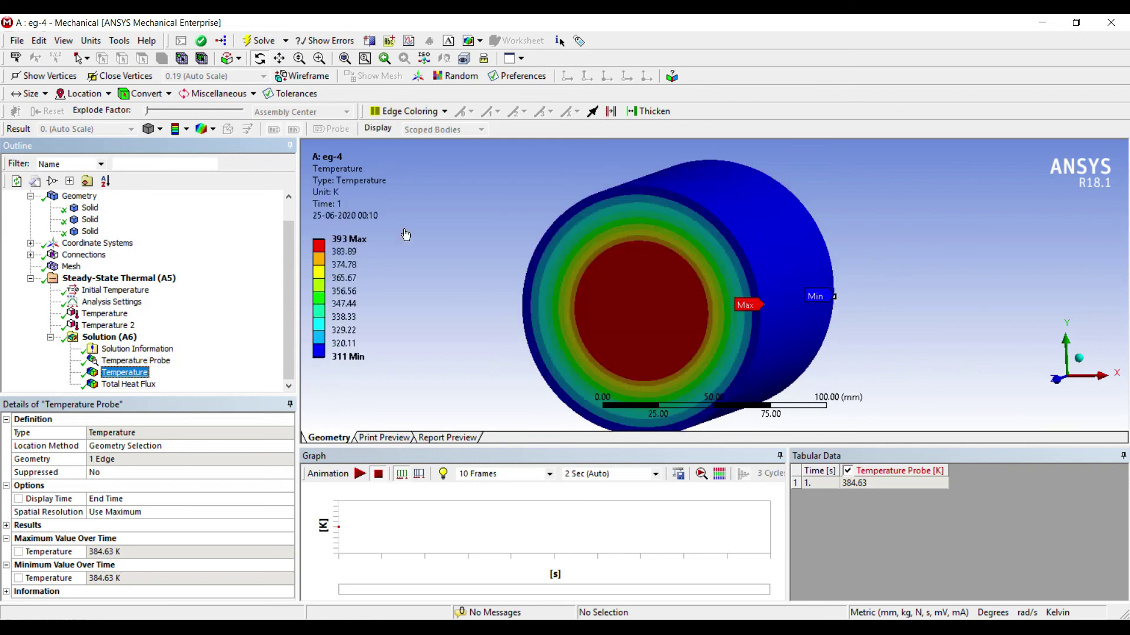
pyautogui.moveTo(545, 260); pyautogui.dragTo(566, 257)
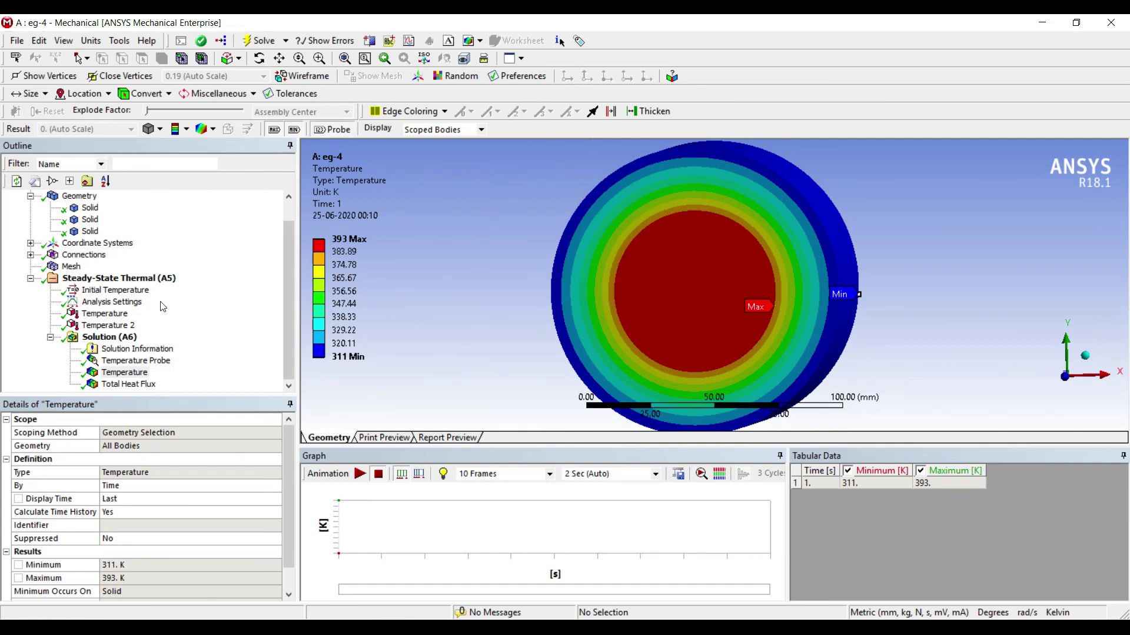
pyautogui.click(128, 384)
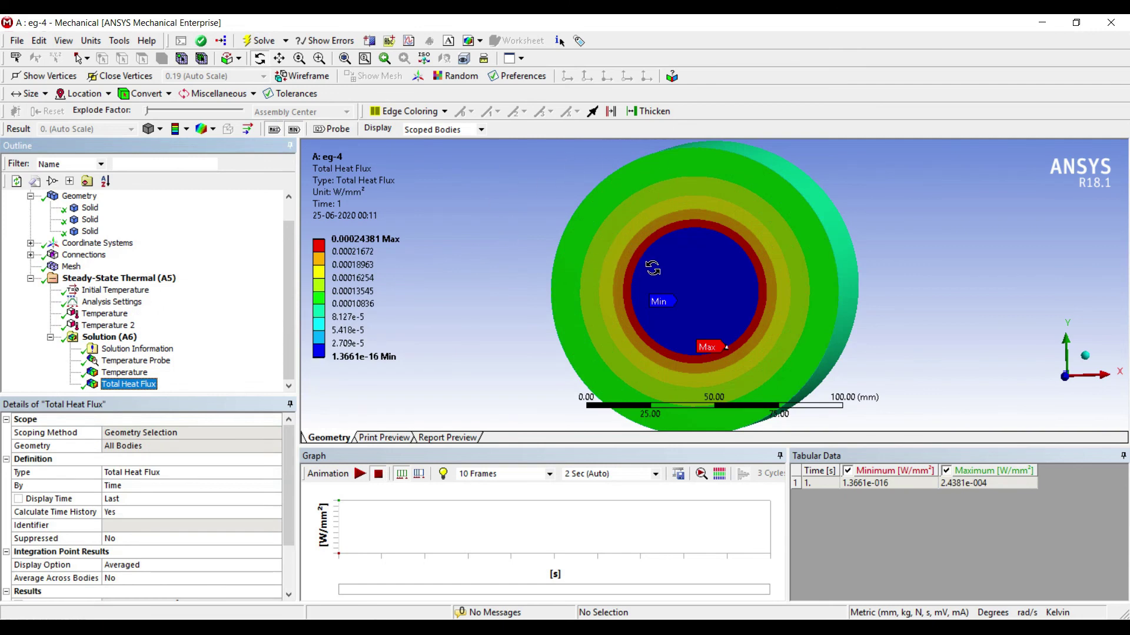
pyautogui.moveTo(650, 266)
pyautogui.mouseDown()
pyautogui.moveTo(614, 248)
pyautogui.moveTo(660, 253)
pyautogui.moveTo(648, 255)
pyautogui.mouseUp()
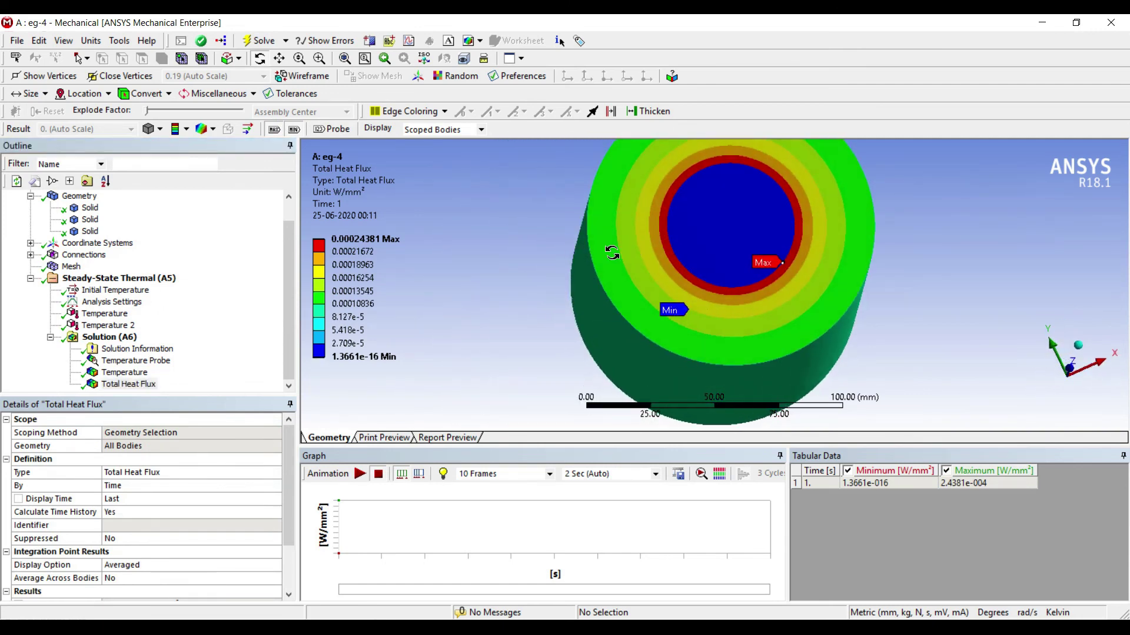